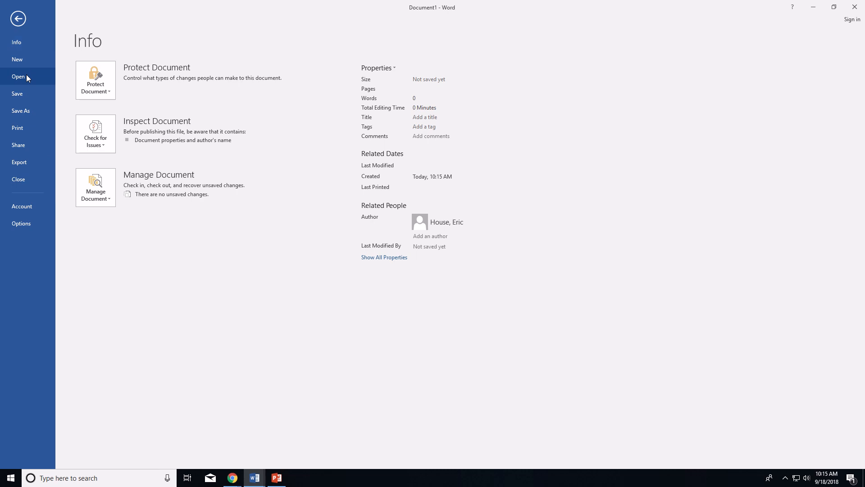
# Step: Open WD 5-2 from Student > Computer Applications 2 > Unit 3 - Word > Word Module 5
pyautogui.click(26, 75)
pyautogui.click(116, 180)
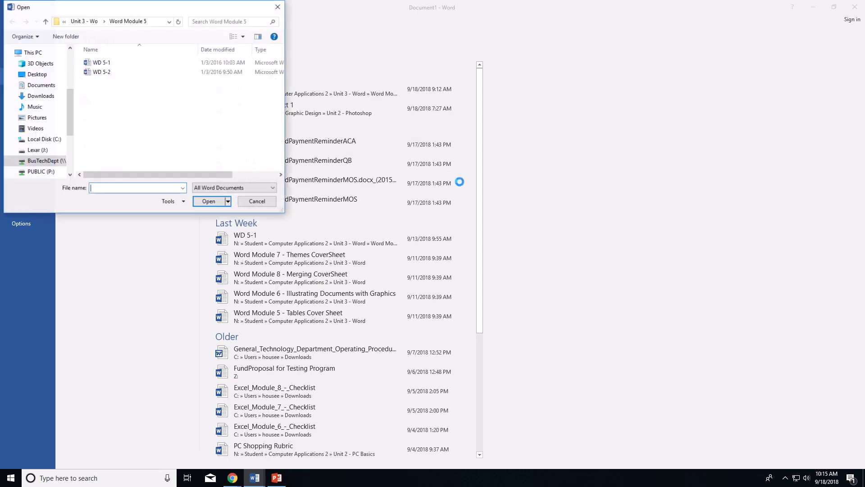
pyautogui.click(50, 162)
pyautogui.doubleClick(115, 76)
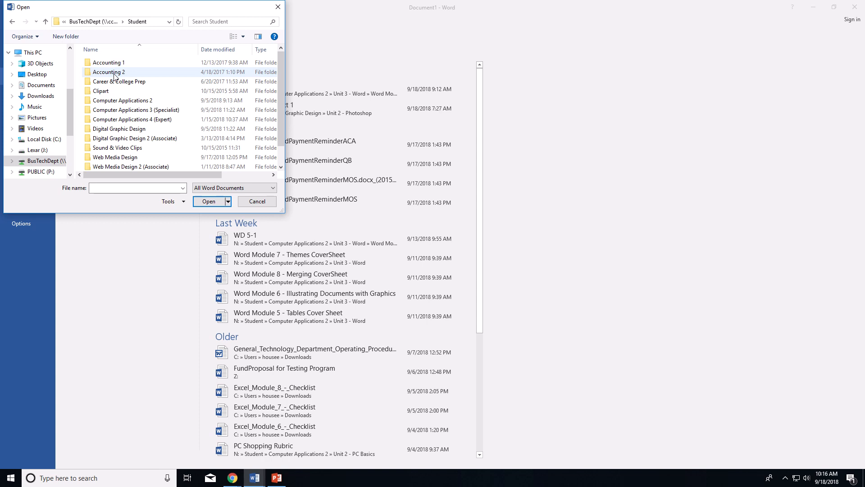
pyautogui.doubleClick(157, 101)
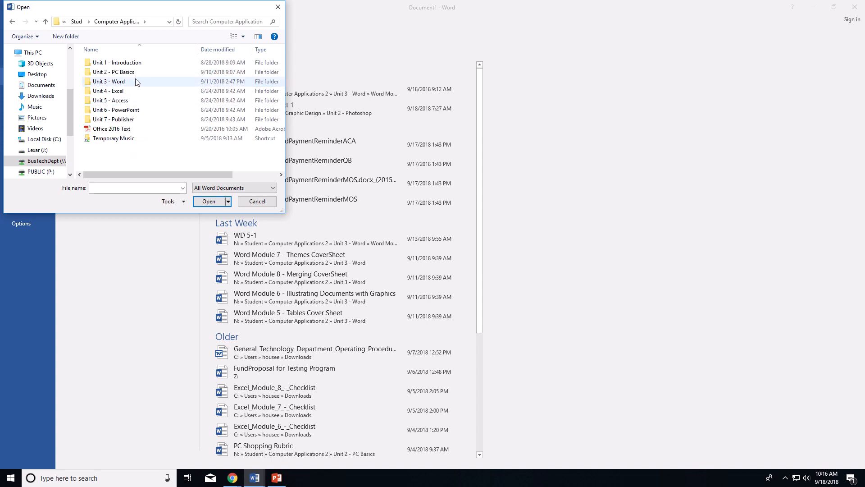
pyautogui.doubleClick(119, 82)
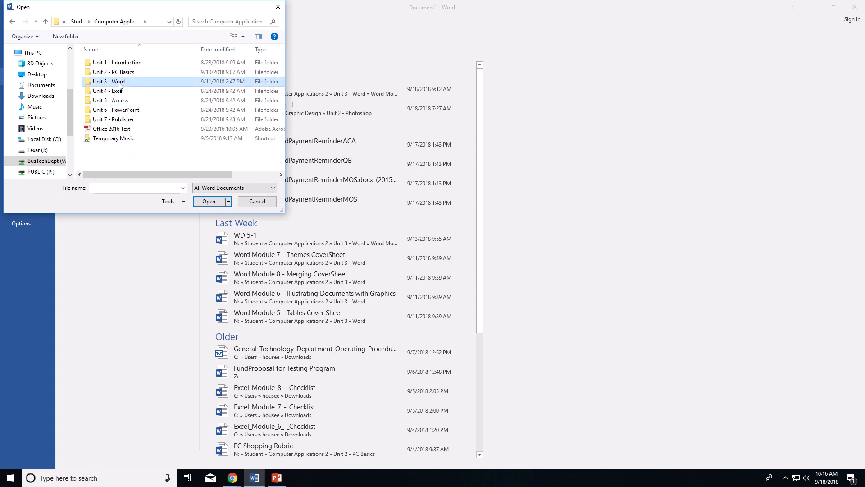
pyautogui.doubleClick(128, 63)
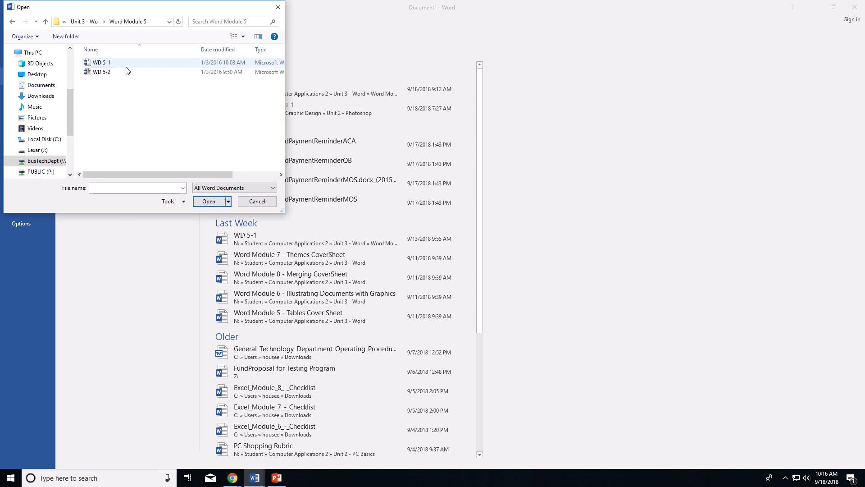
pyautogui.click(127, 72)
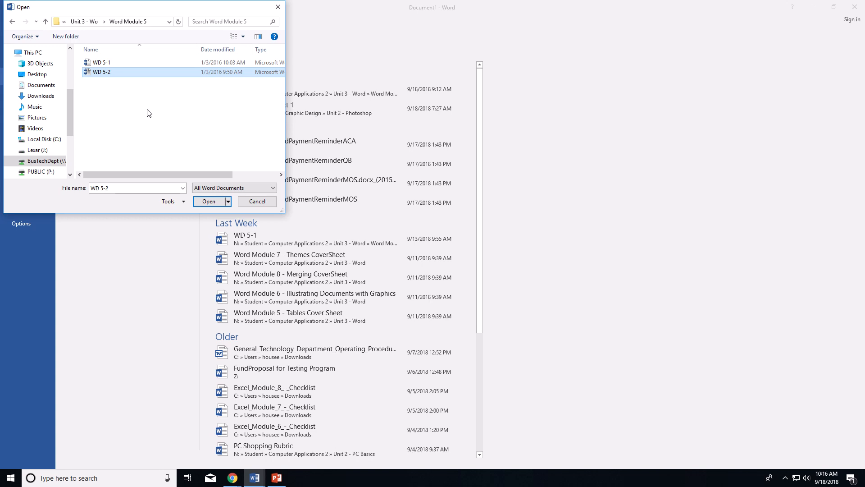
pyautogui.click(208, 201)
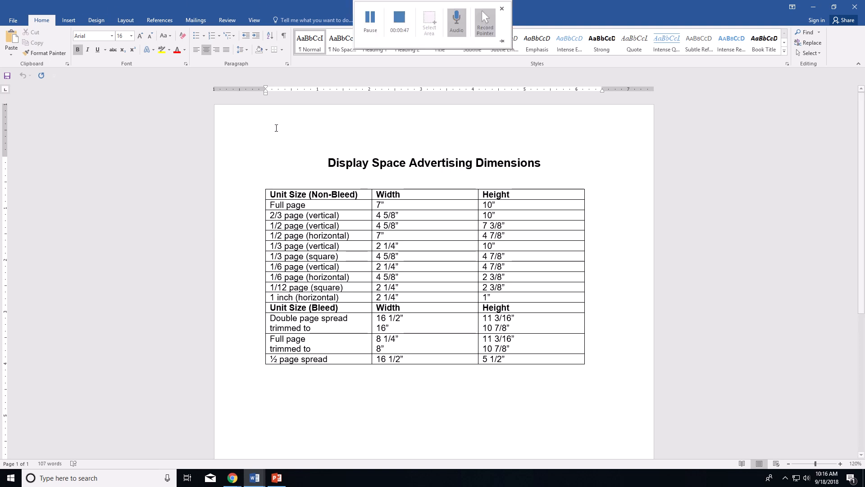
# Step: Turn on the Gridlines checkbox on the View tab
pyautogui.click(253, 21)
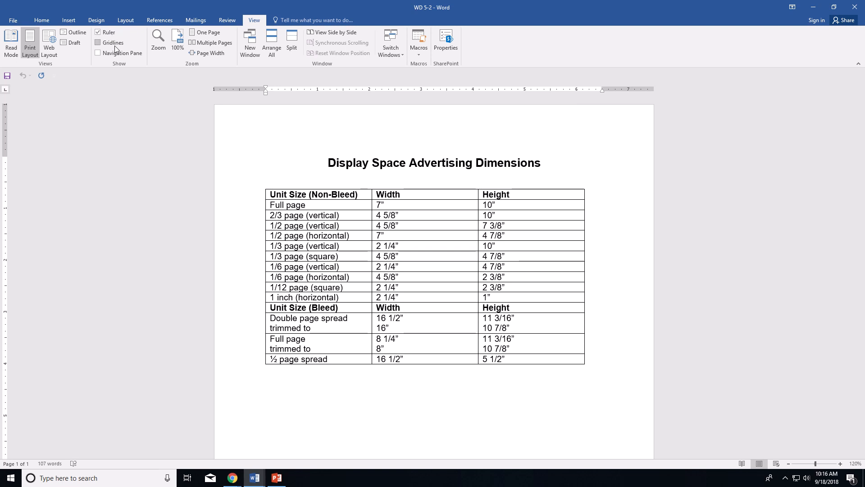
pyautogui.click(110, 42)
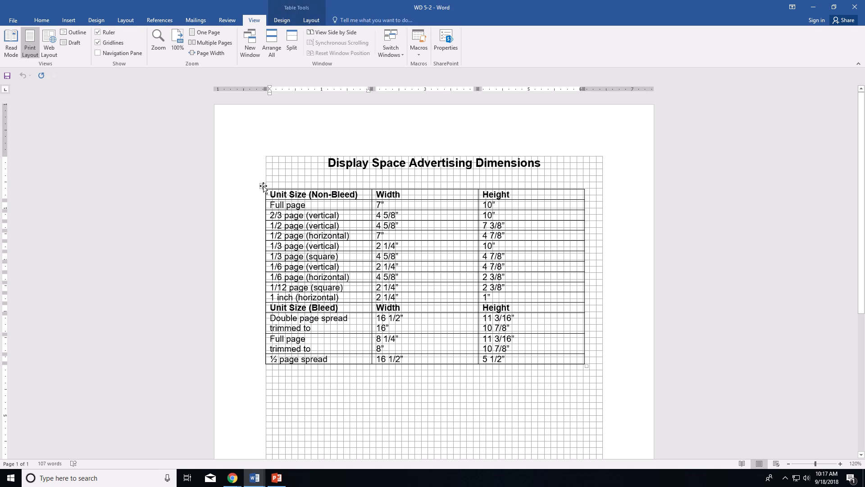
# Step: Drag the column borders right to widen Unit Size and narrow the Width and Height columns
pyautogui.click(262, 185)
pyautogui.click(382, 237)
pyautogui.moveTo(371, 202); pyautogui.dragTo(414, 201)
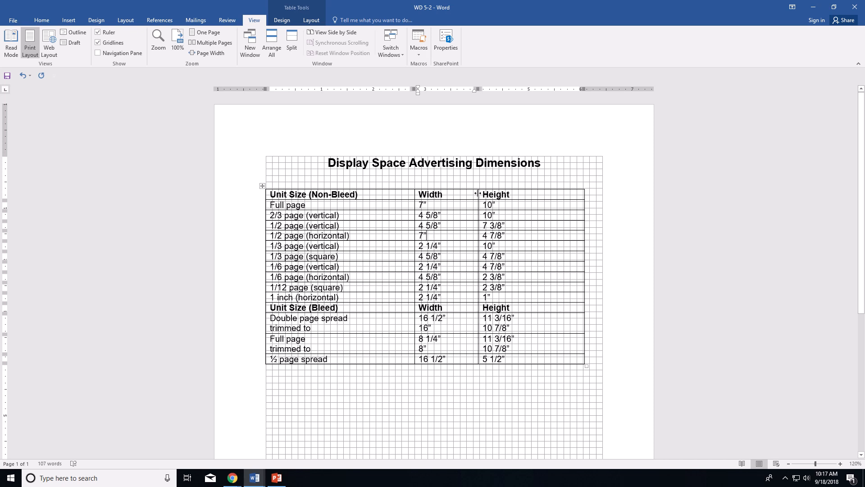
pyautogui.moveTo(479, 194); pyautogui.dragTo(498, 193)
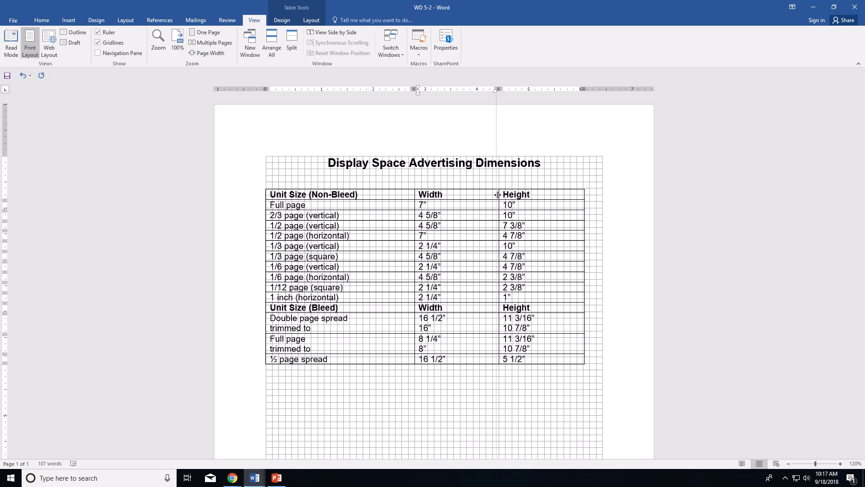
pyautogui.moveTo(498, 194); pyautogui.dragTo(497, 194)
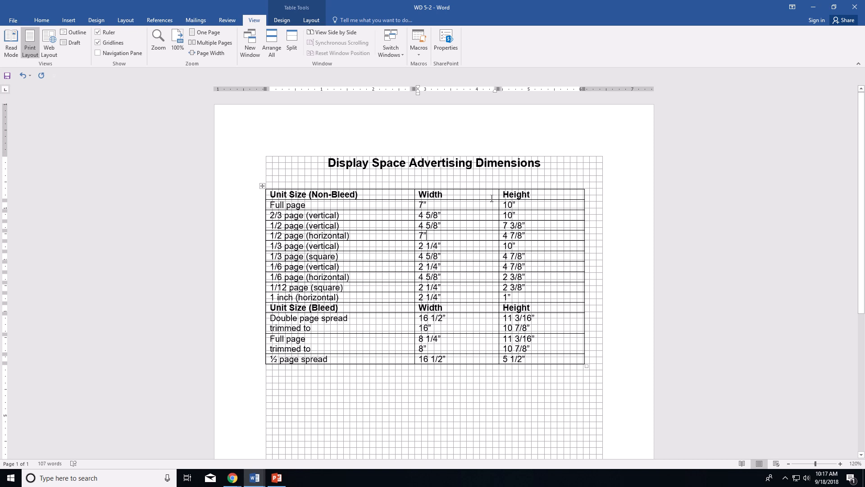
pyautogui.click(262, 186)
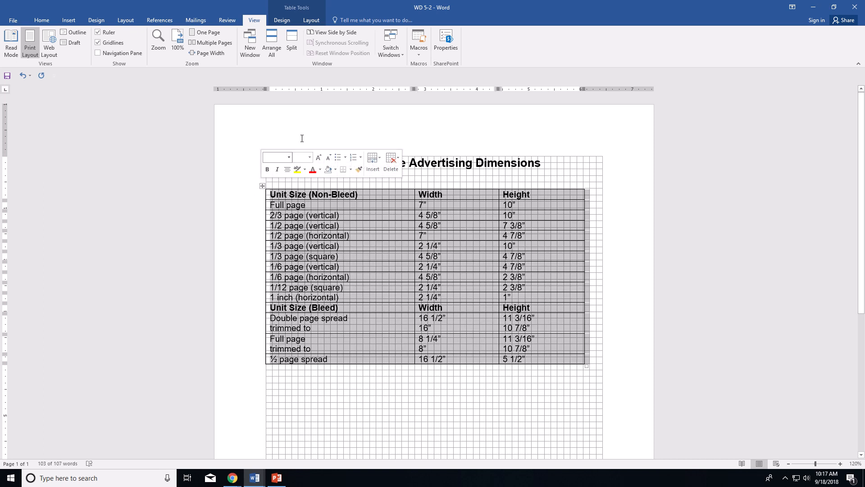
# Step: Enter .5 in the Table Tools Layout Height box so every row is 0.5" tall
pyautogui.click(311, 22)
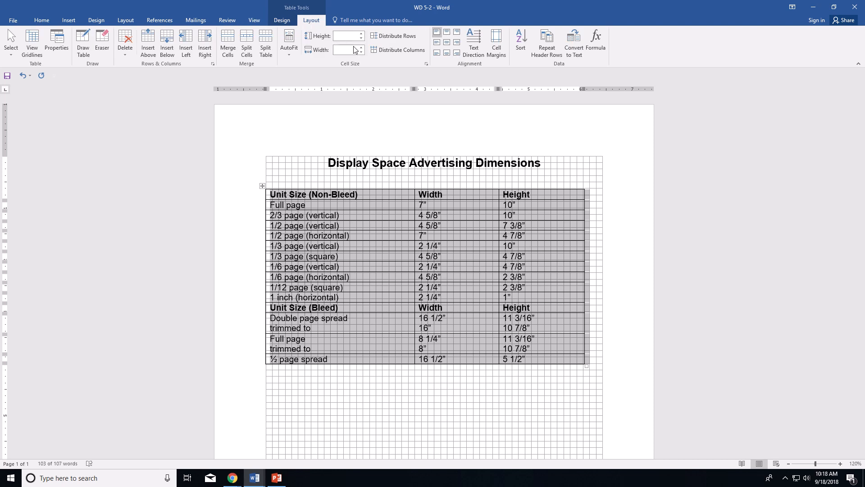
pyautogui.write('.5')
pyautogui.press('Return')
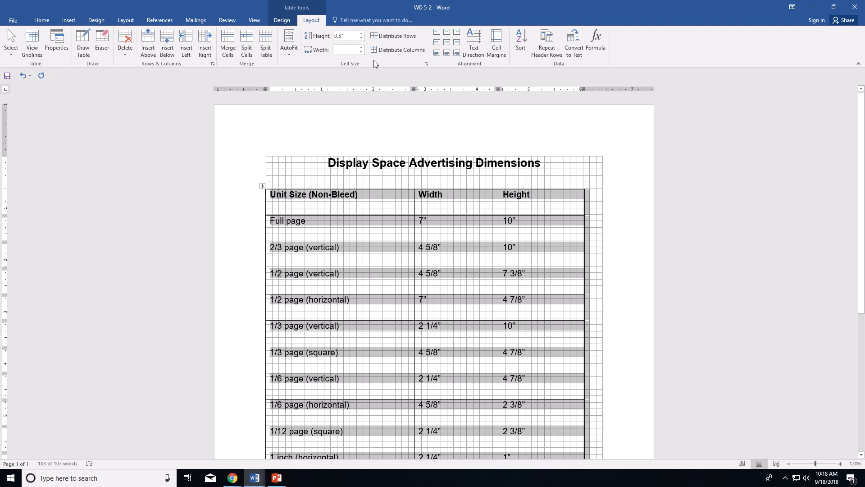
pyautogui.moveTo(386, 2)
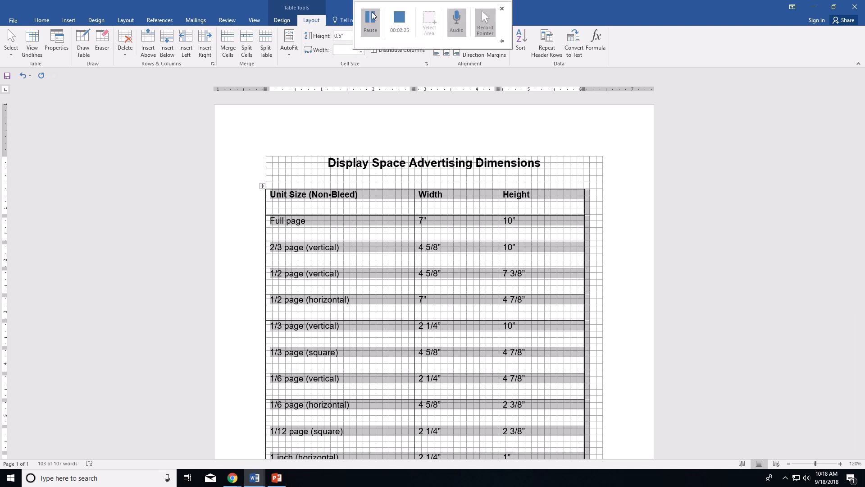
pyautogui.click(373, 19)
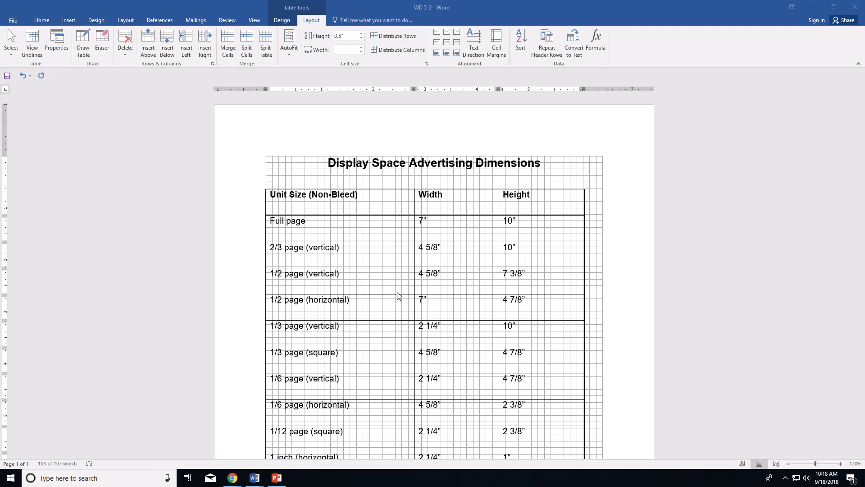
# Step: Apply Align Center Left to the Unit Size column cells
pyautogui.click(351, 230)
pyautogui.moveTo(363, 209); pyautogui.dragTo(365, 340)
pyautogui.moveTo(474, 3)
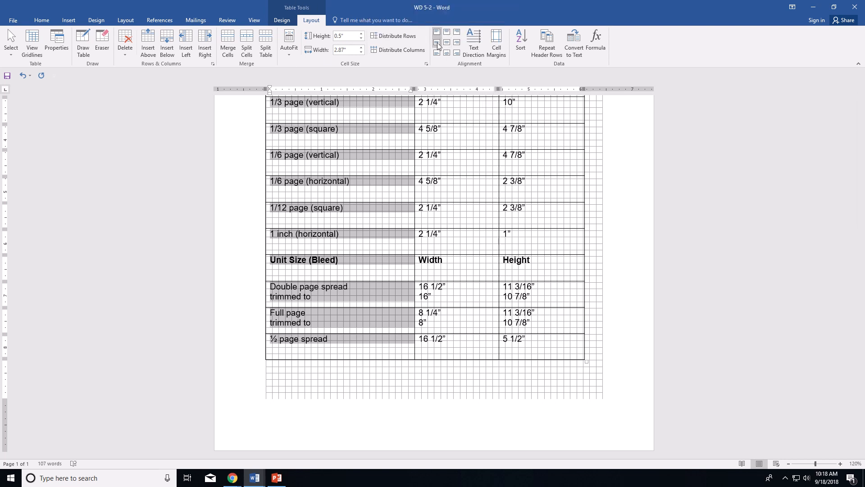
pyautogui.click(437, 42)
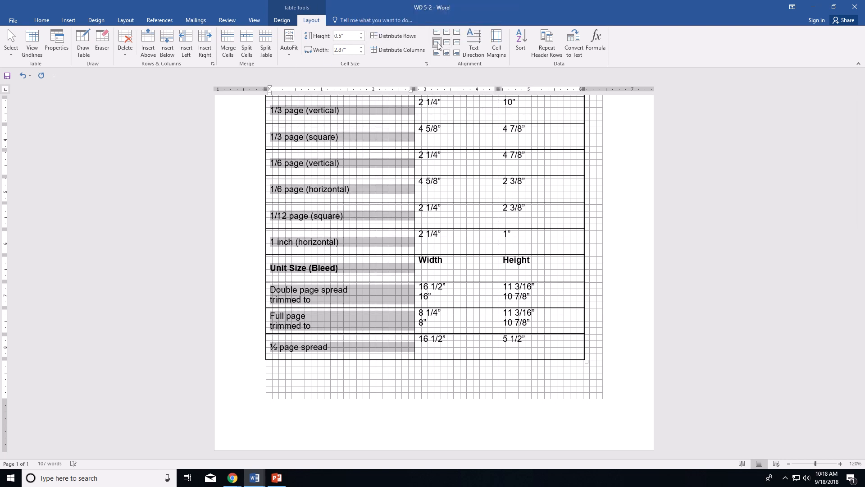
pyautogui.click(467, 138)
# Step: Apply Align Center Right to the Width and Height column cells
pyautogui.scroll(3, 479, 166)
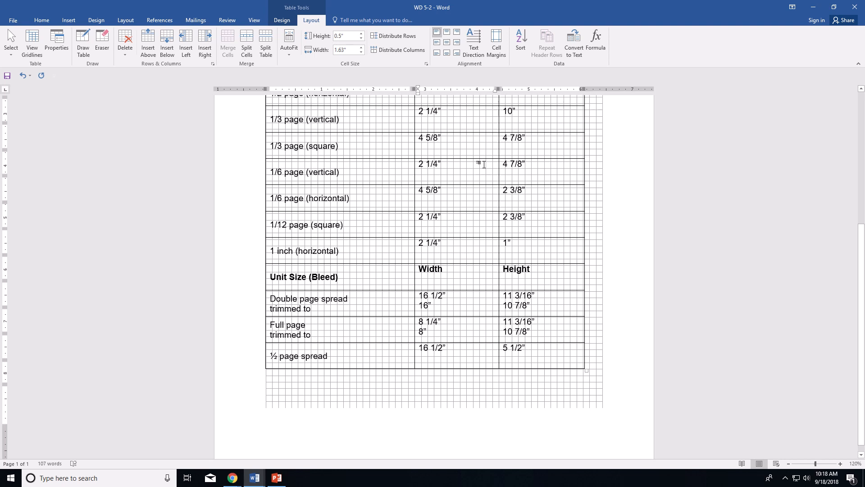
pyautogui.scroll(5, 483, 155)
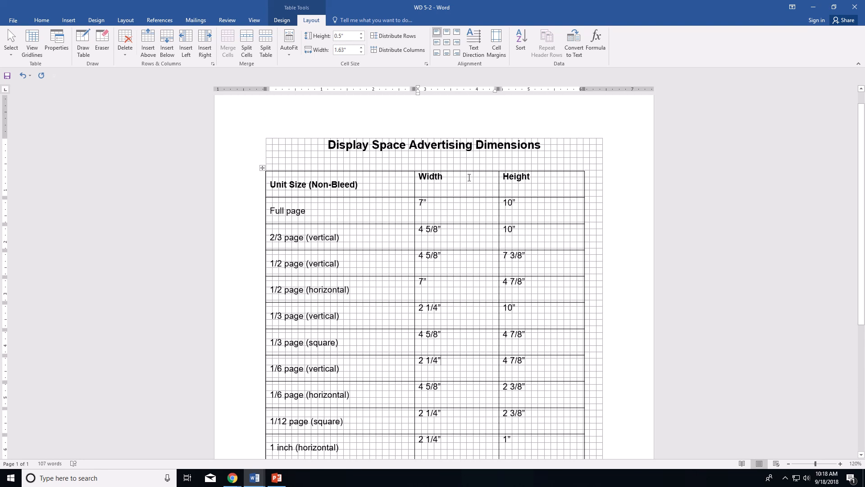
pyautogui.moveTo(469, 176); pyautogui.dragTo(552, 412)
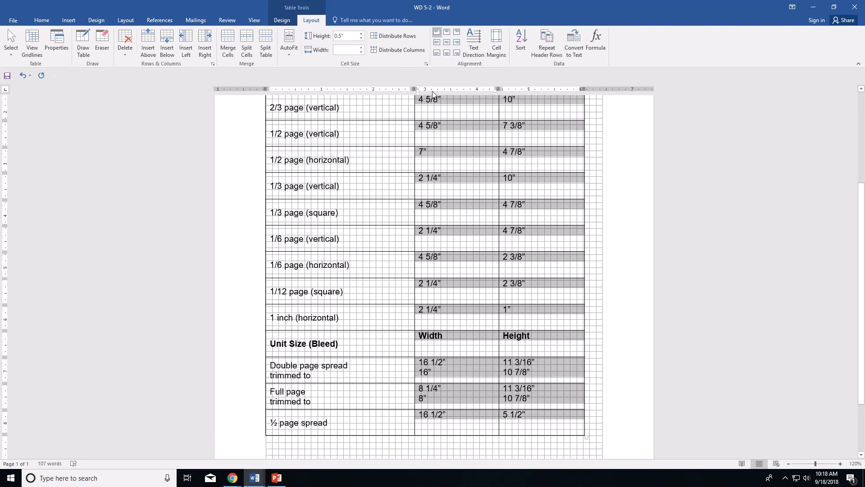
pyautogui.click(457, 42)
pyautogui.scroll(5, 467, 163)
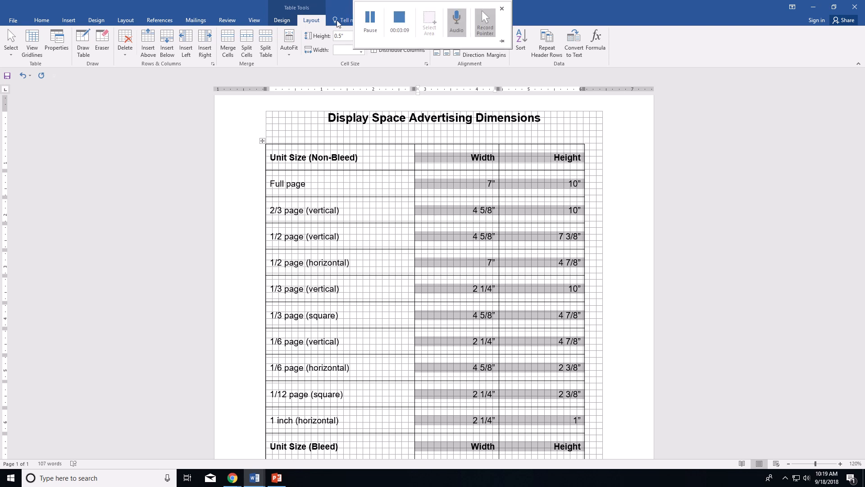
pyautogui.click(370, 16)
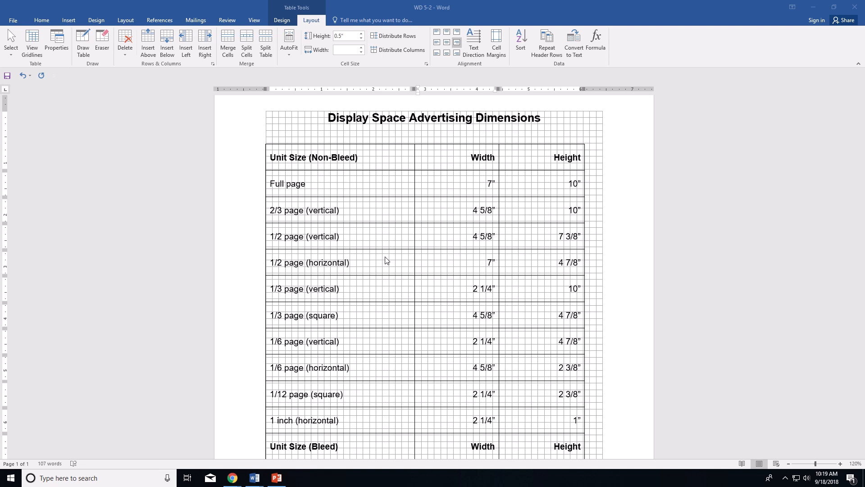
pyautogui.click(280, 22)
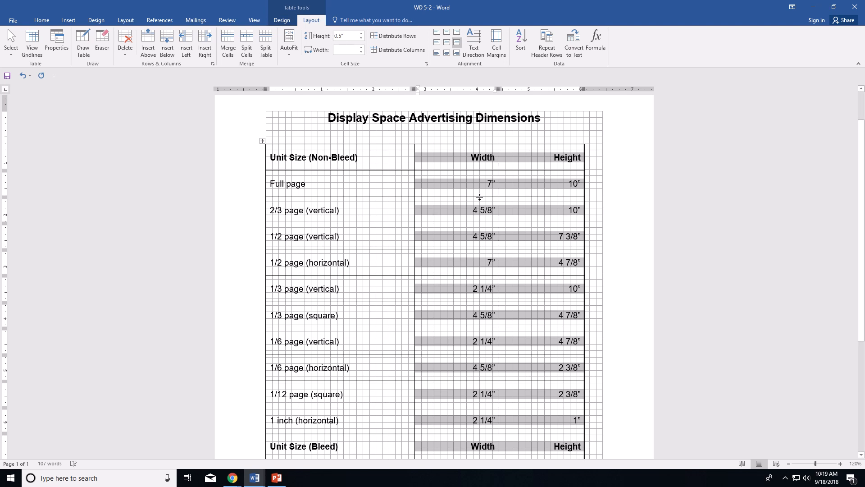
pyautogui.click(262, 140)
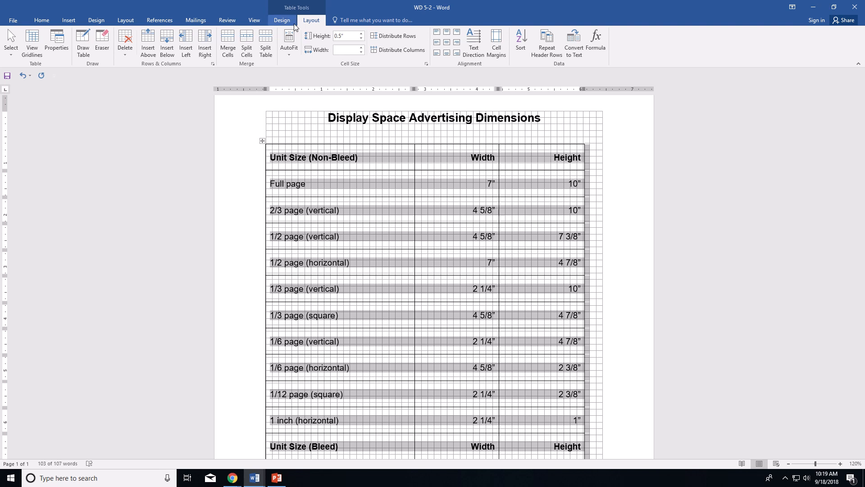
# Step: Remove all table borders and set the border pen to light green, dotted, 2 ¼ pt
pyautogui.click(281, 20)
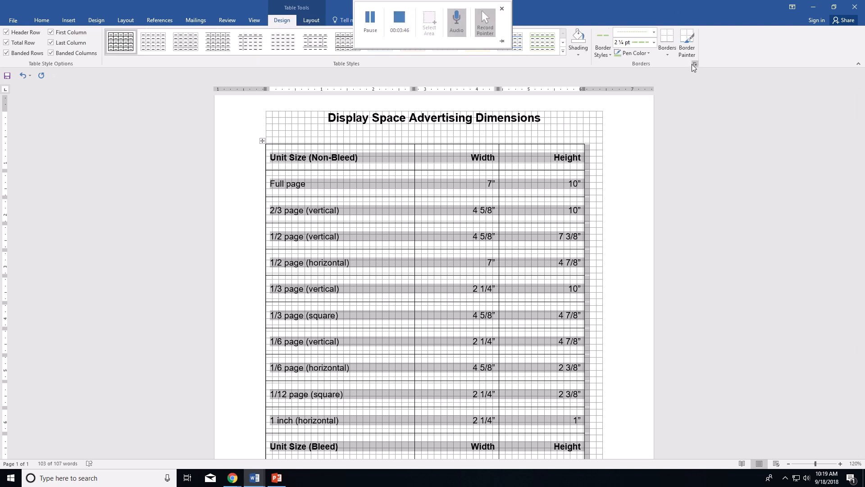
pyautogui.click(669, 52)
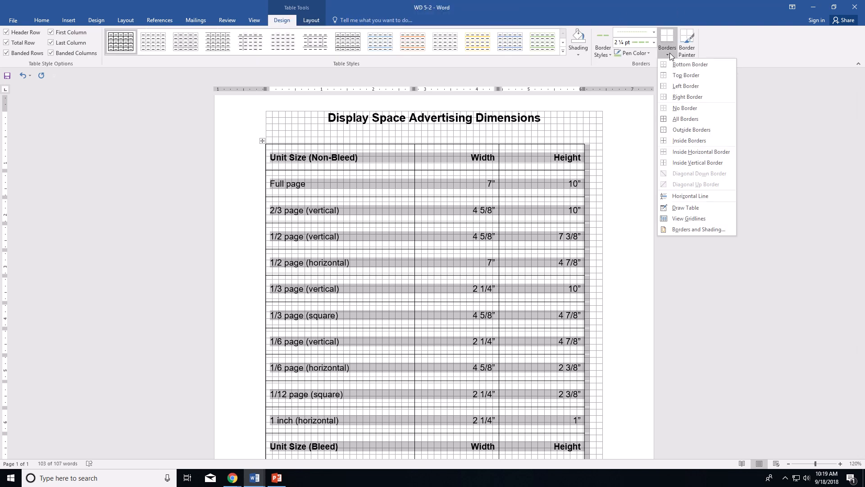
pyautogui.click(687, 111)
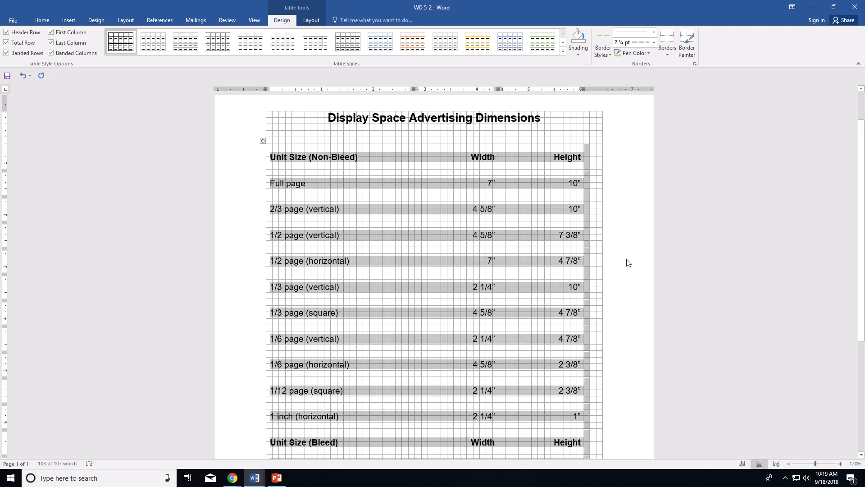
pyautogui.click(647, 54)
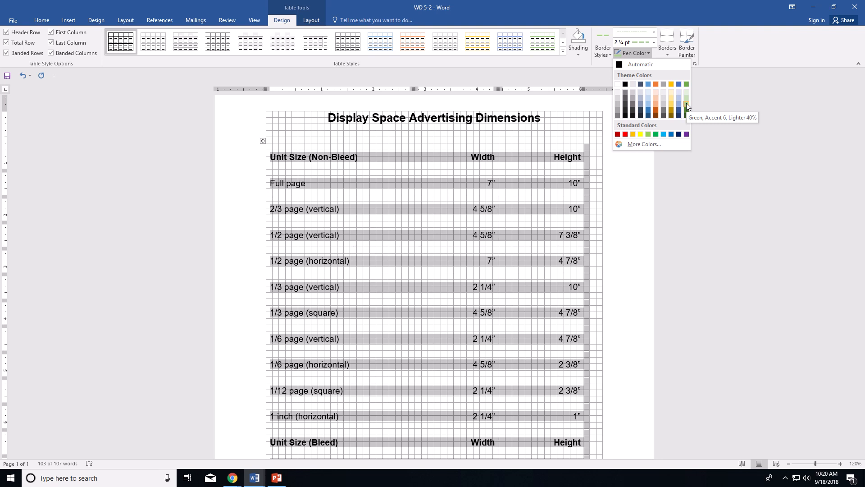
pyautogui.click(578, 55)
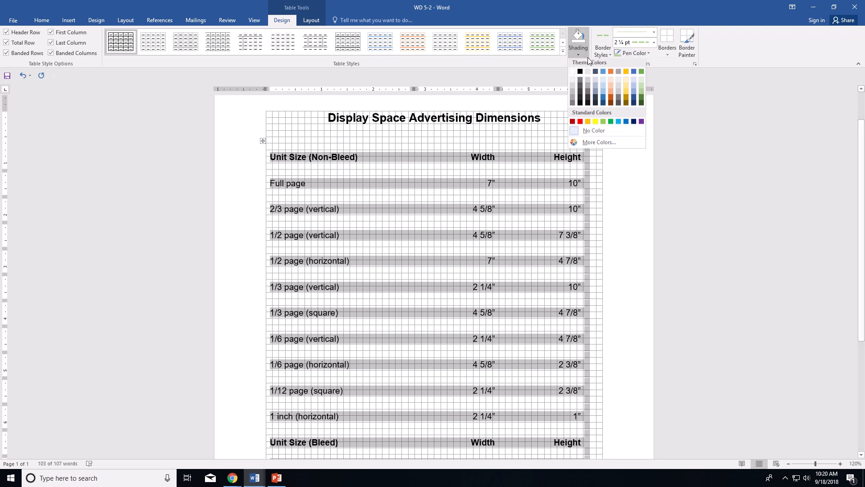
pyautogui.click(654, 33)
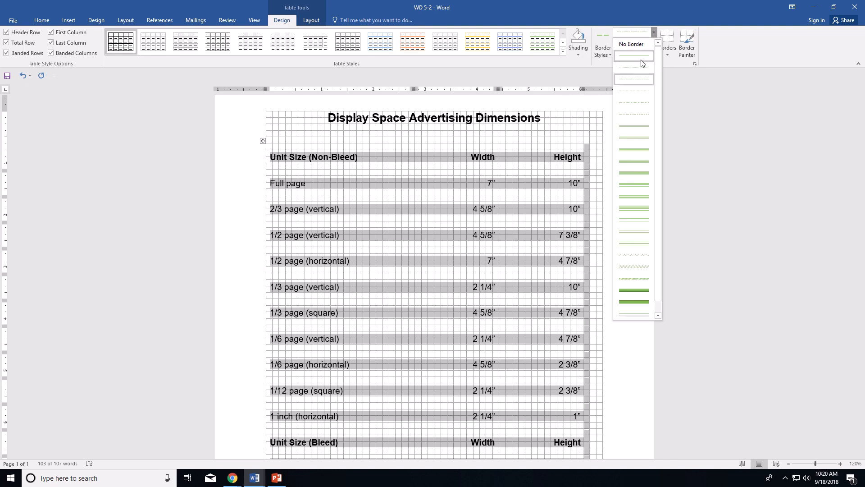
pyautogui.click(638, 81)
pyautogui.click(634, 54)
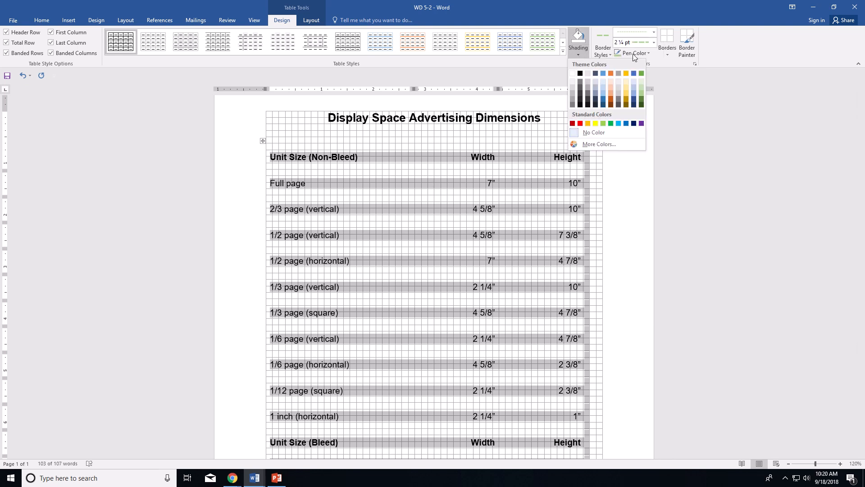
pyautogui.click(658, 26)
pyautogui.click(653, 41)
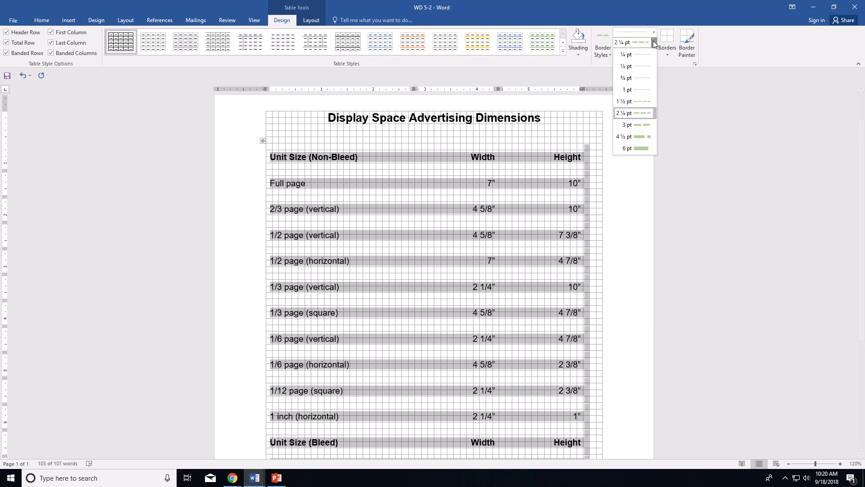
pyautogui.click(602, 55)
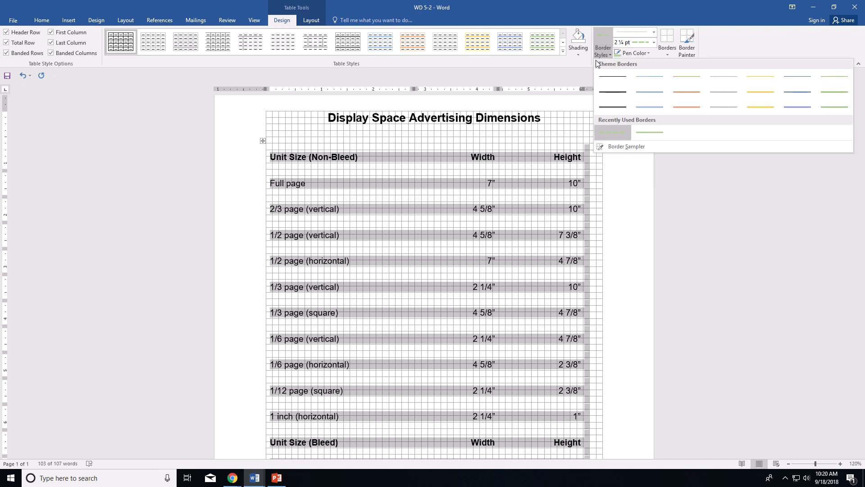
# Step: Apply that pen as Inside Horizontal Borders between all table rows
pyautogui.click(592, 63)
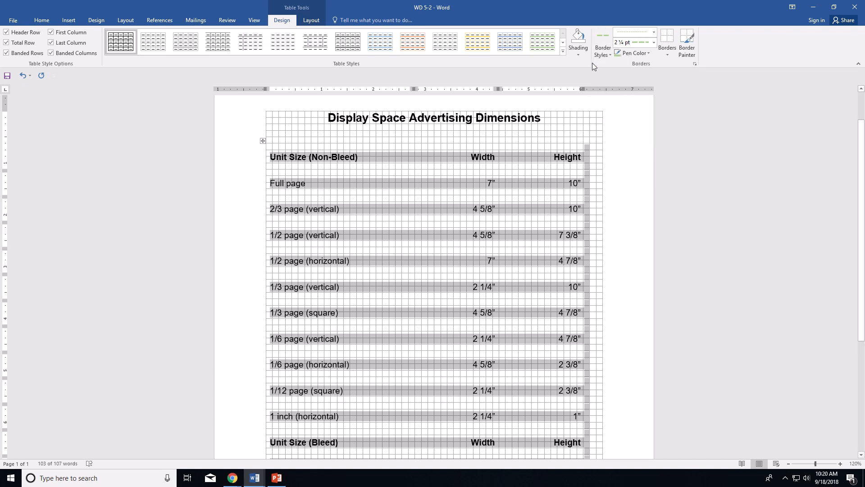
pyautogui.click(668, 55)
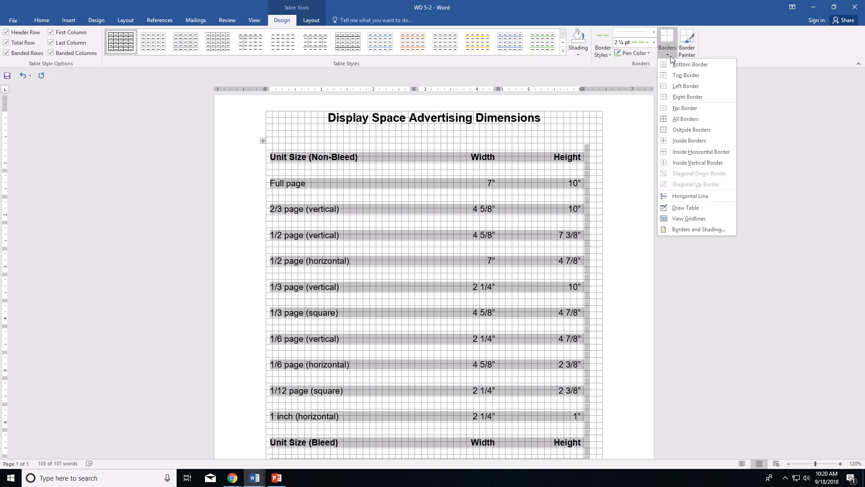
pyautogui.click(698, 153)
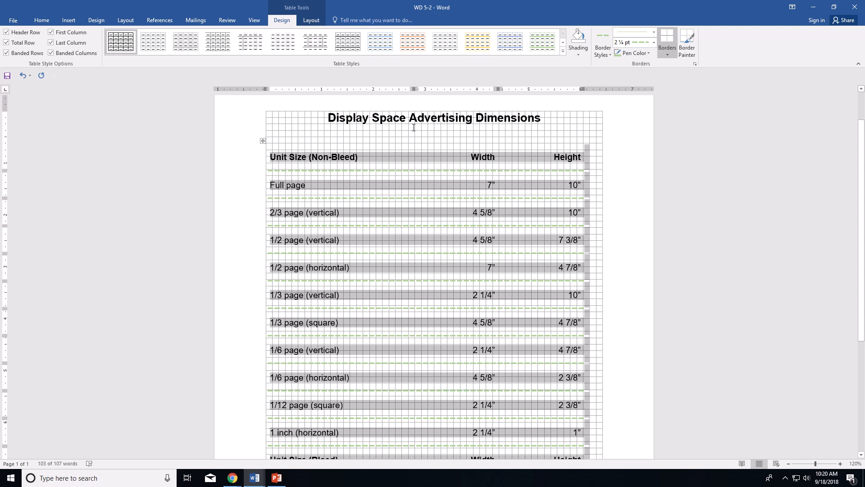
pyautogui.click(342, 140)
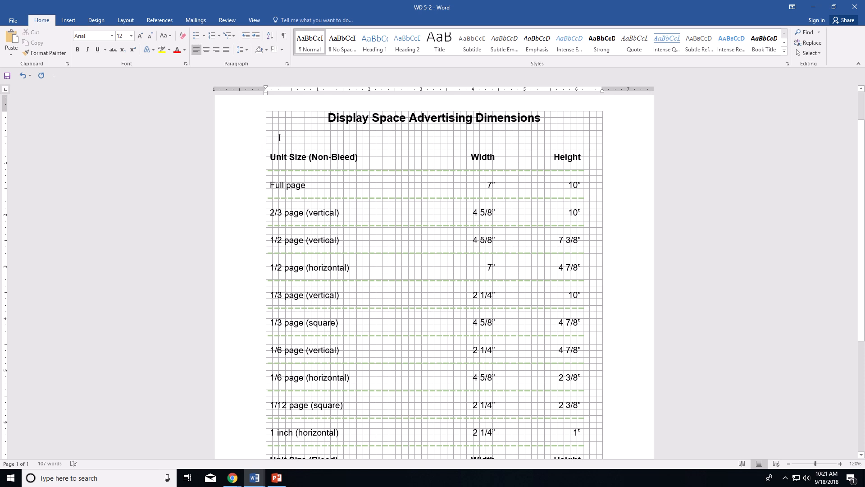
# Step: Insert a 3x4 table from the Insert > Table grid above the dimensions table
pyautogui.click(67, 20)
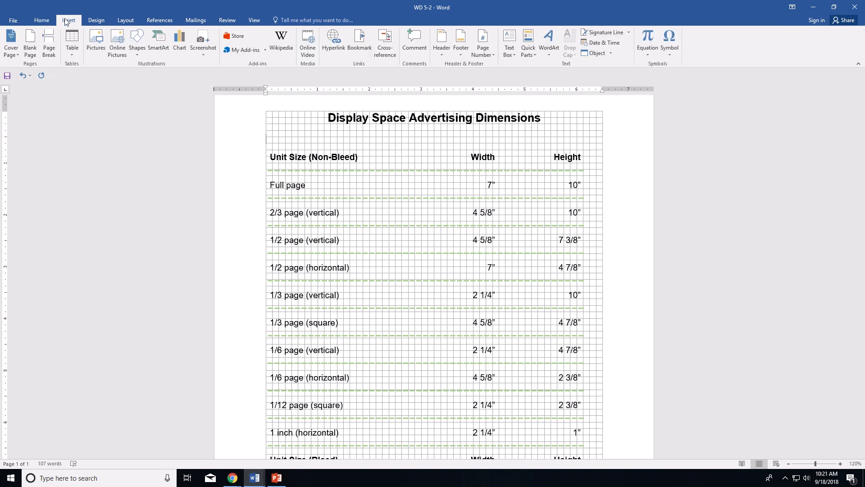
pyautogui.click(72, 53)
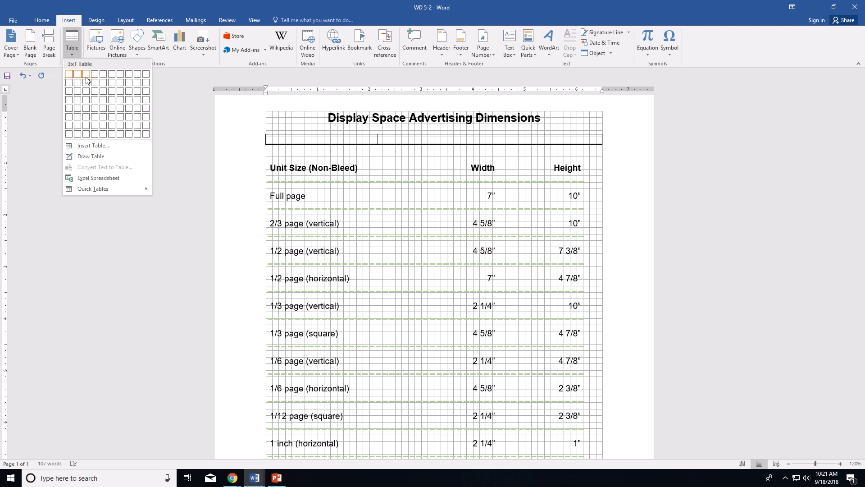
pyautogui.click(88, 103)
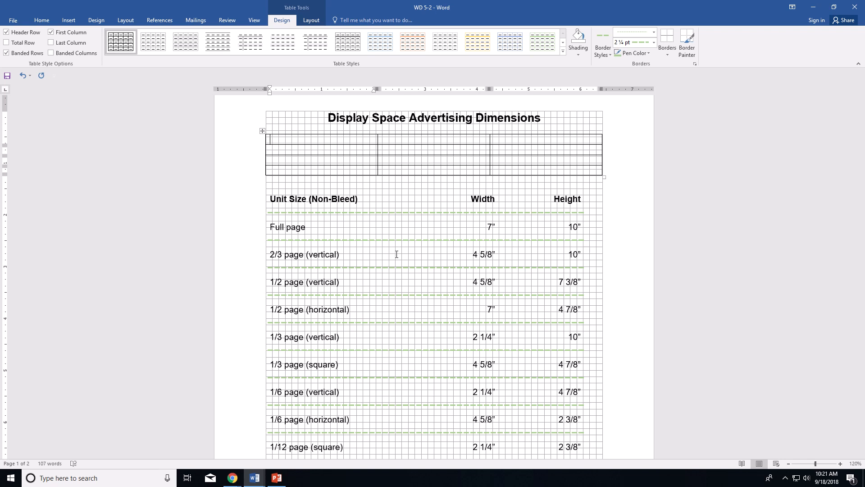
# Step: Merge the third column's cells into one and drag the first column border left
pyautogui.moveTo(547, 136); pyautogui.dragTo(542, 171)
pyautogui.rightClick(532, 148)
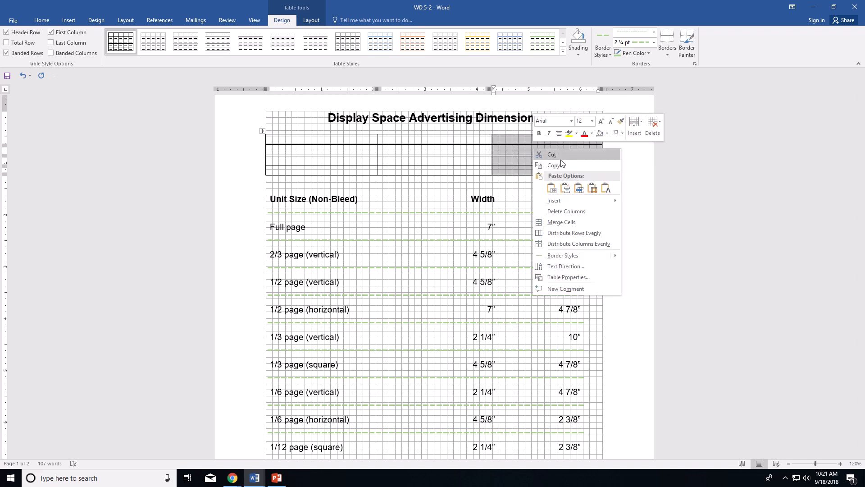
pyautogui.click(561, 222)
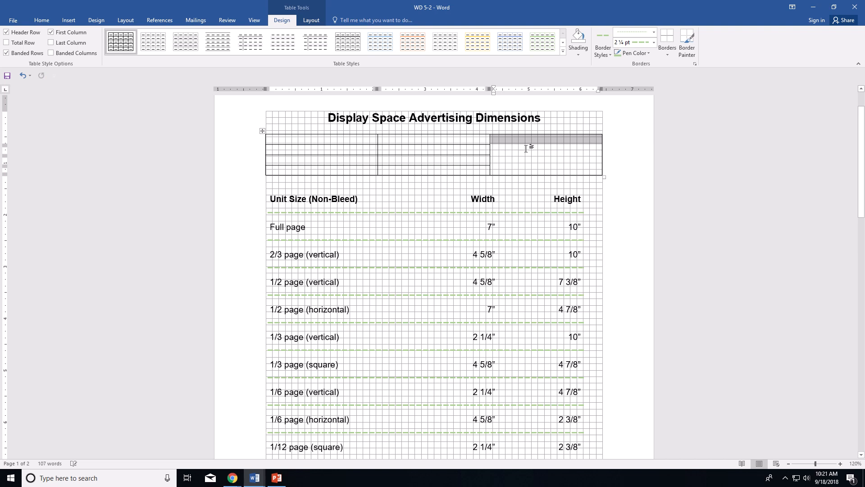
pyautogui.click(312, 21)
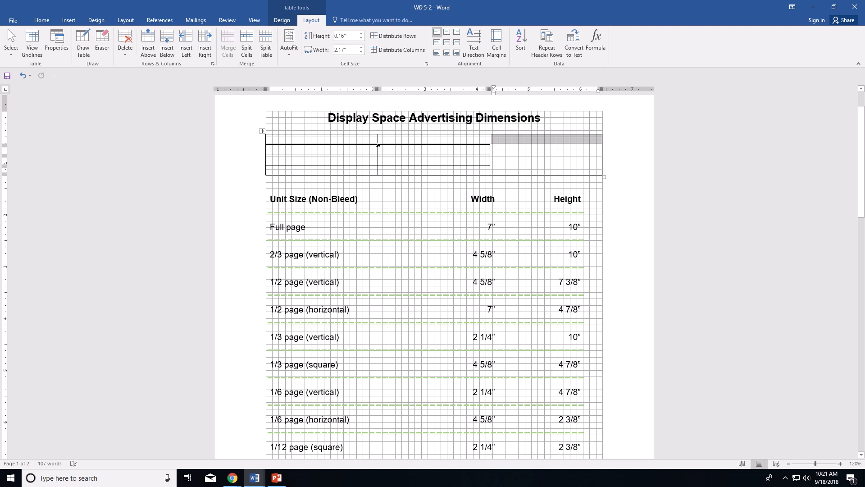
pyautogui.moveTo(376, 147); pyautogui.dragTo(336, 143)
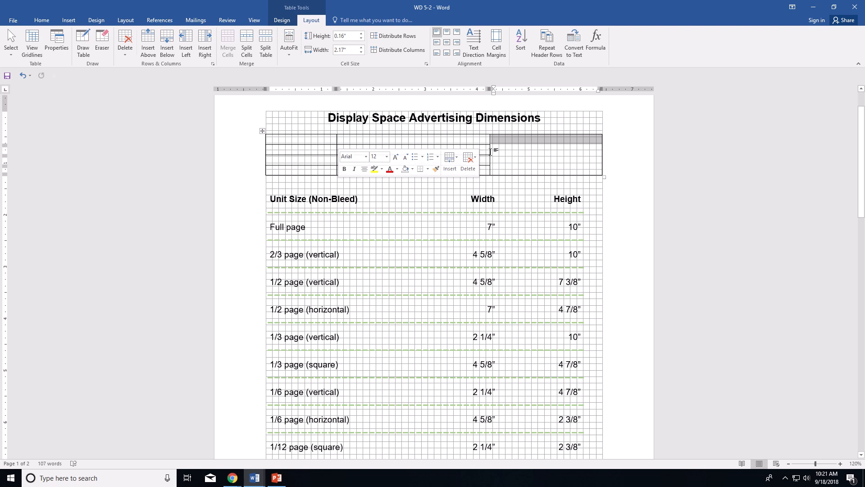
# Step: Drag the middle column's right border far left until the right cell is about 4.87" wide
pyautogui.moveTo(490, 148); pyautogui.dragTo(356, 145)
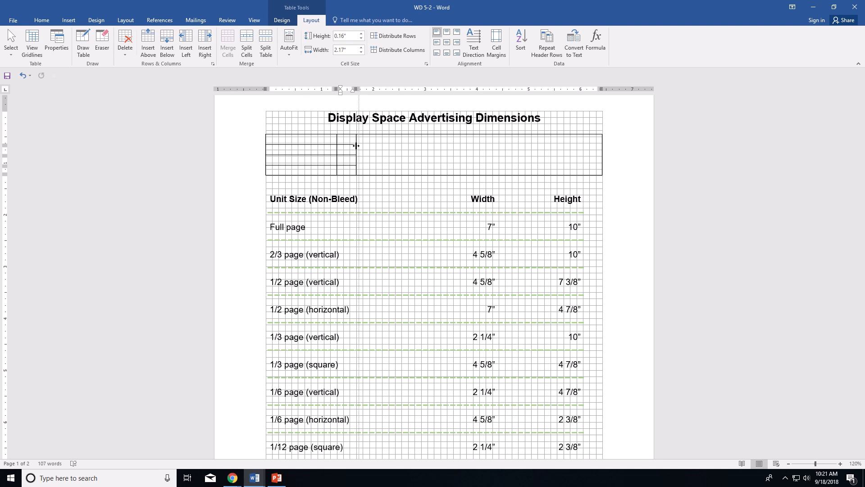
pyautogui.moveTo(356, 146); pyautogui.dragTo(353, 145)
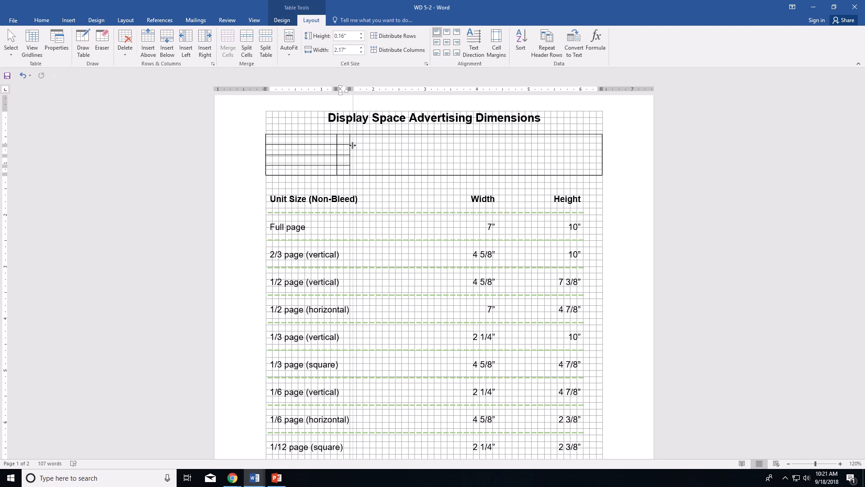
pyautogui.moveTo(353, 146); pyautogui.dragTo(350, 145)
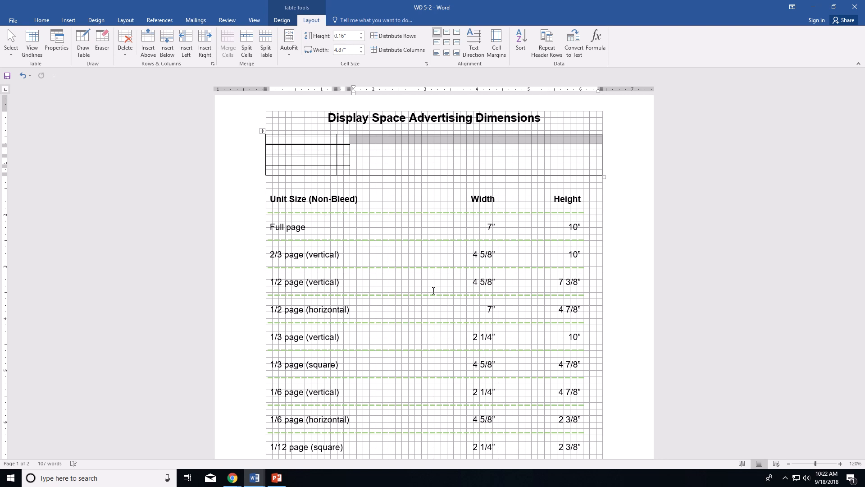
# Step: Cut the dimensions table and paste it into the wide right cell using Nest Table
pyautogui.click(275, 199)
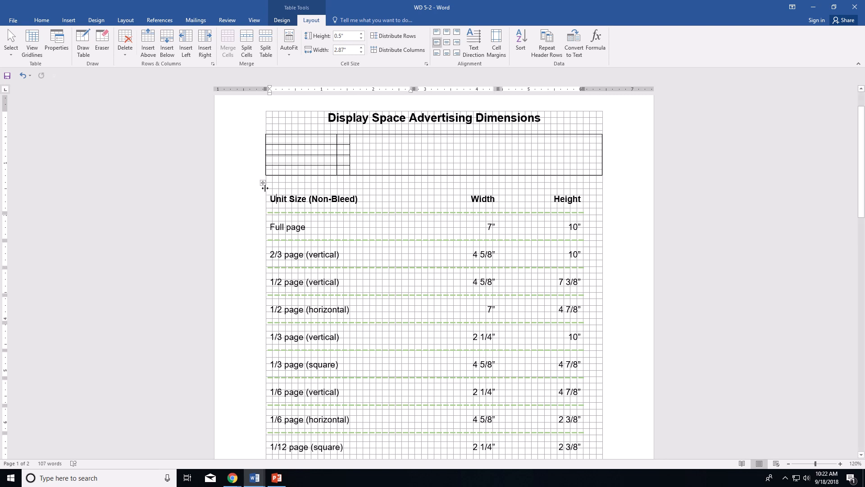
pyautogui.click(262, 183)
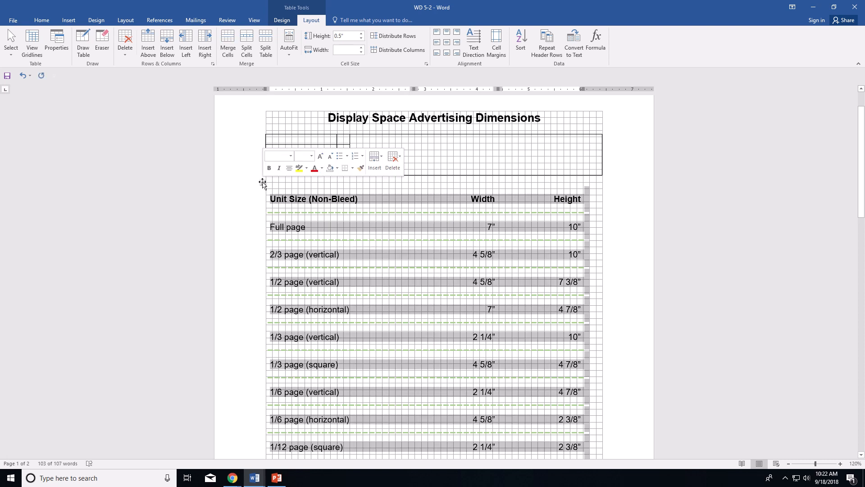
pyautogui.rightClick(263, 183)
pyautogui.click(281, 187)
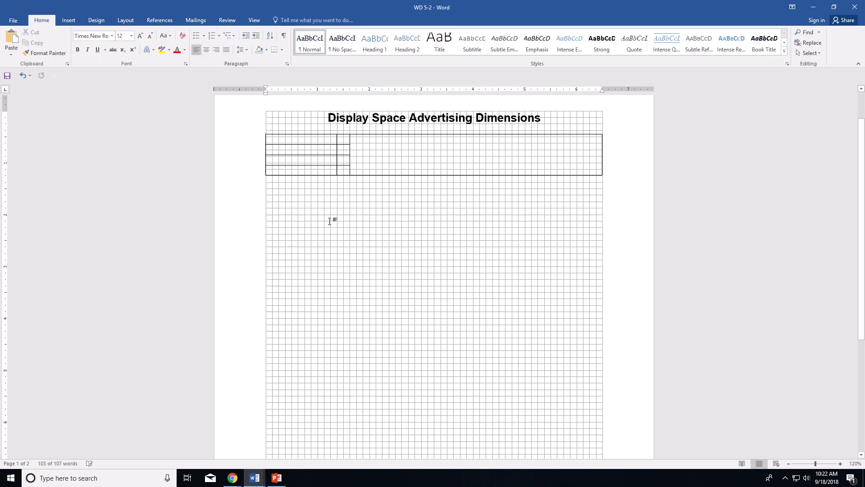
pyautogui.click(355, 139)
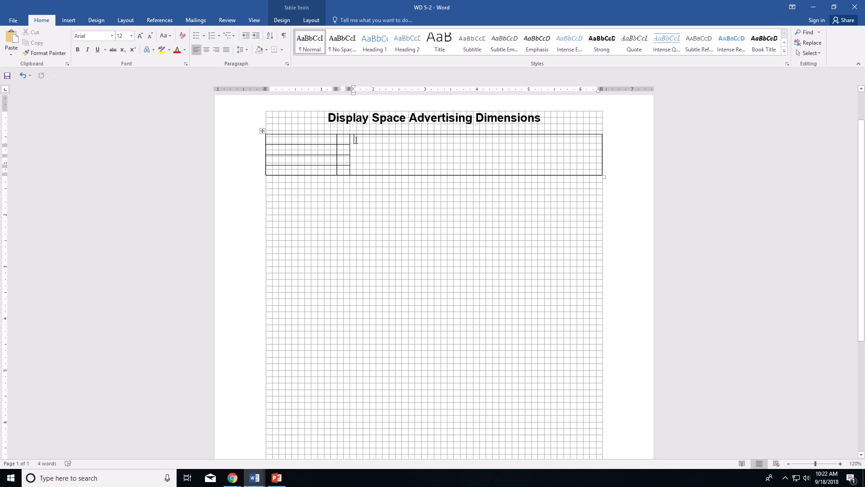
pyautogui.rightClick(356, 140)
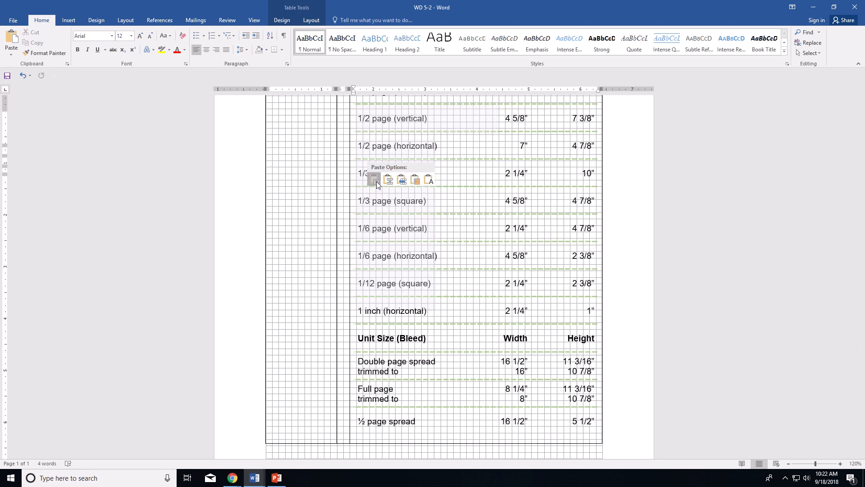
pyautogui.click(377, 181)
pyautogui.scroll(5, 474, 292)
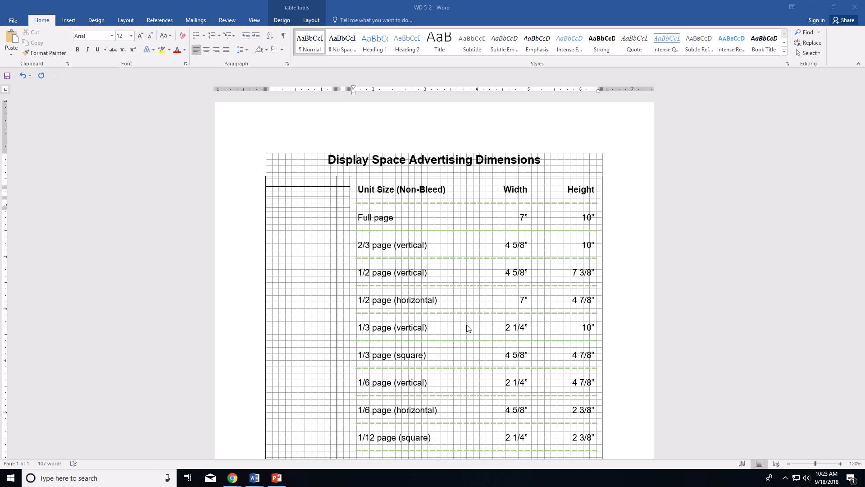
# Step: Split the dimensions table at the Unit Size (Bleed) row using Split Table on the Layout tab
pyautogui.scroll(-6, 468, 327)
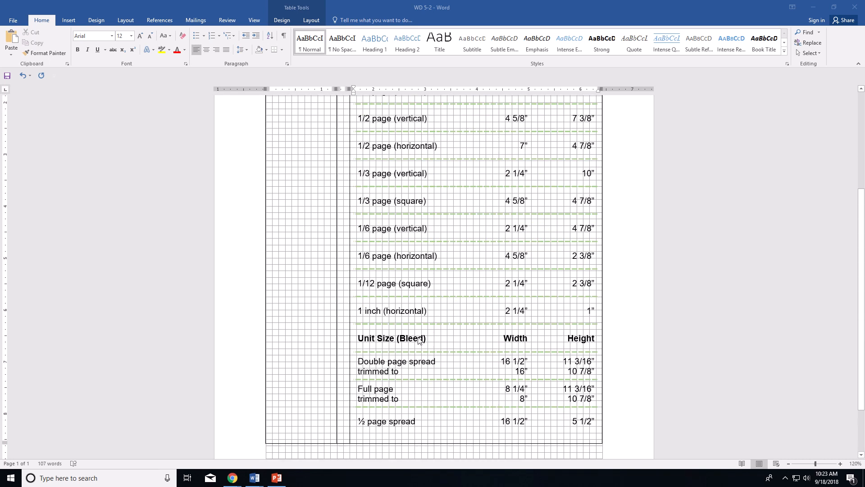
pyautogui.click(405, 341)
pyautogui.click(400, 338)
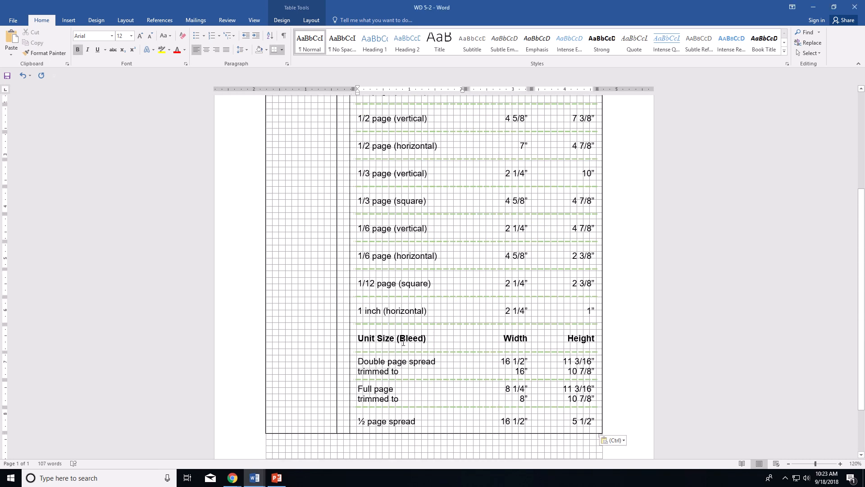
pyautogui.click(282, 21)
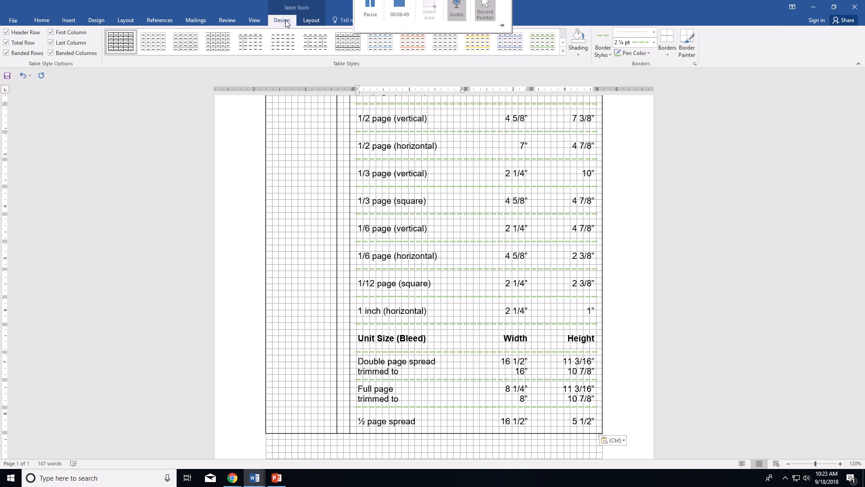
pyautogui.click(309, 21)
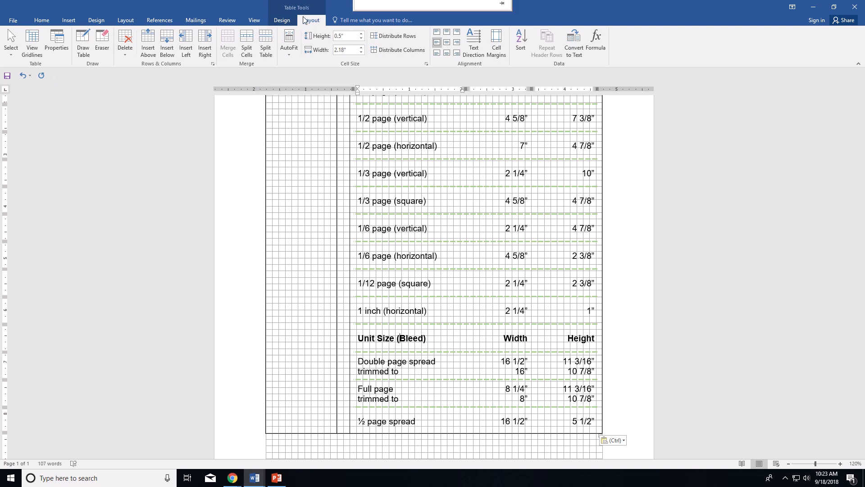
pyautogui.click(265, 49)
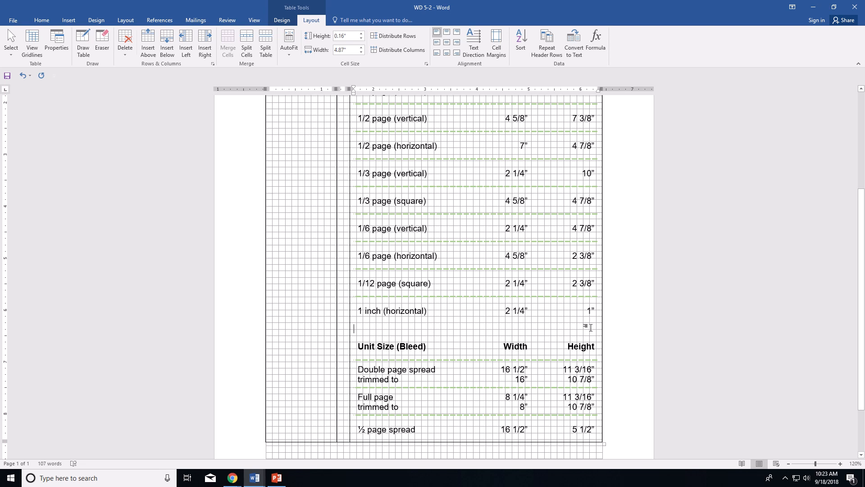
pyautogui.scroll(-2, 408, 323)
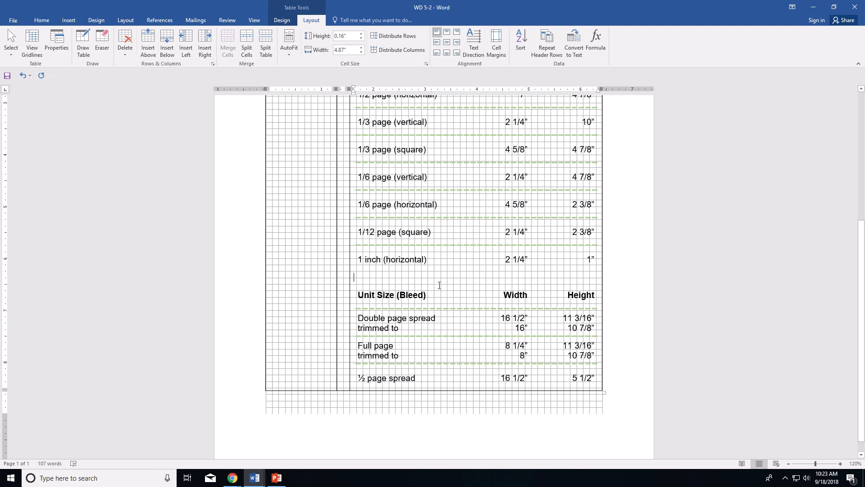
pyautogui.scroll(5, 439, 284)
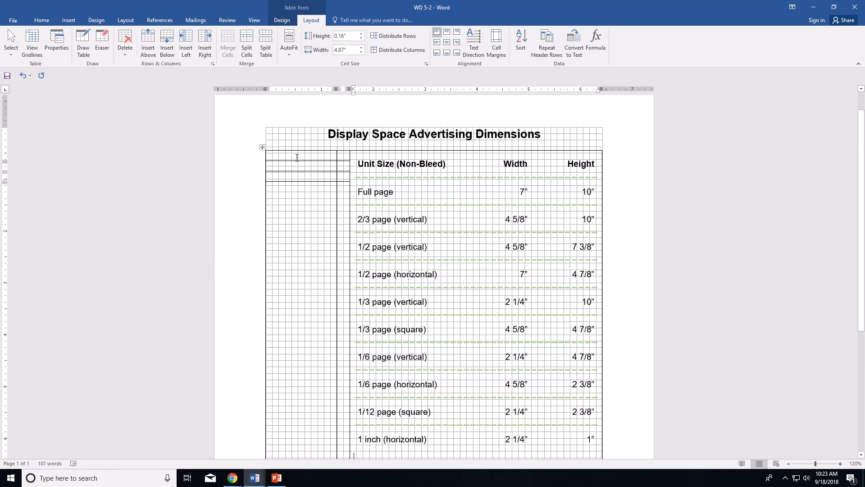
# Step: Merge the empty left-column cells into one, and the four narrow spacer-column cells into one
pyautogui.moveTo(296, 157); pyautogui.dragTo(296, 198)
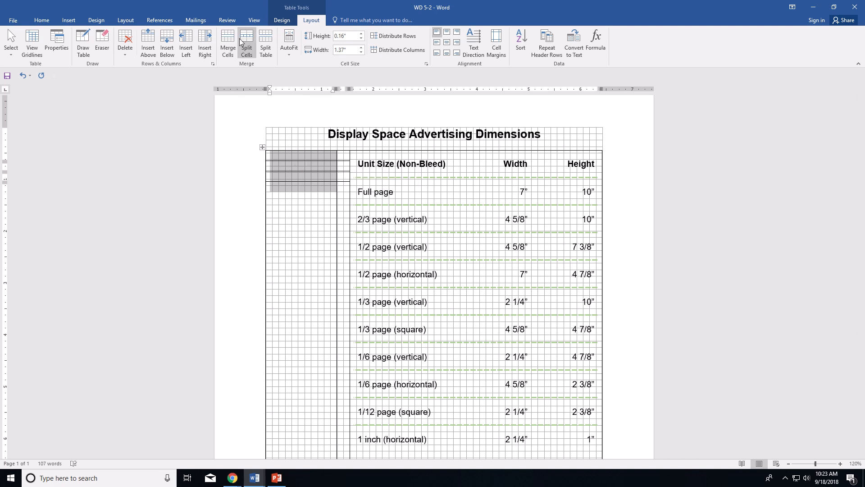
pyautogui.click(228, 41)
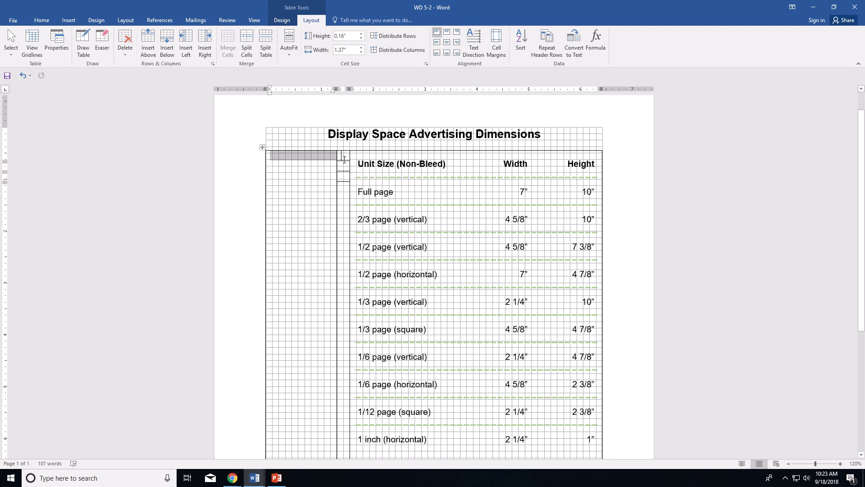
pyautogui.moveTo(342, 155); pyautogui.dragTo(343, 189)
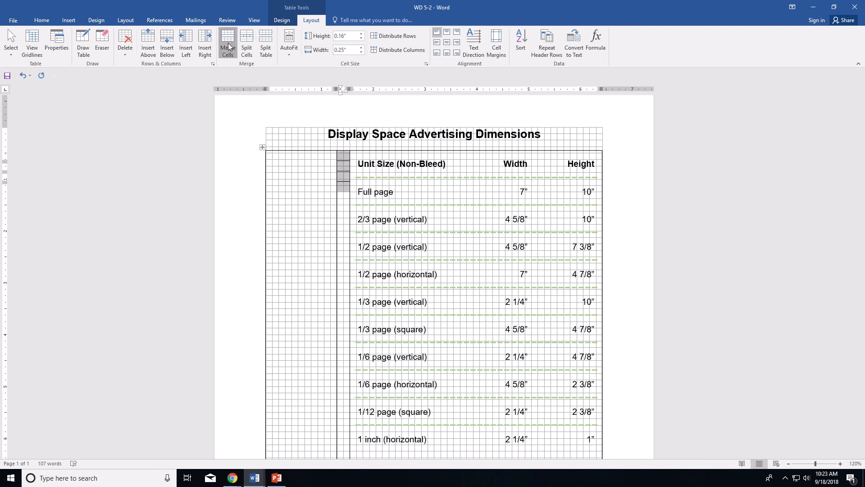
pyautogui.click(228, 42)
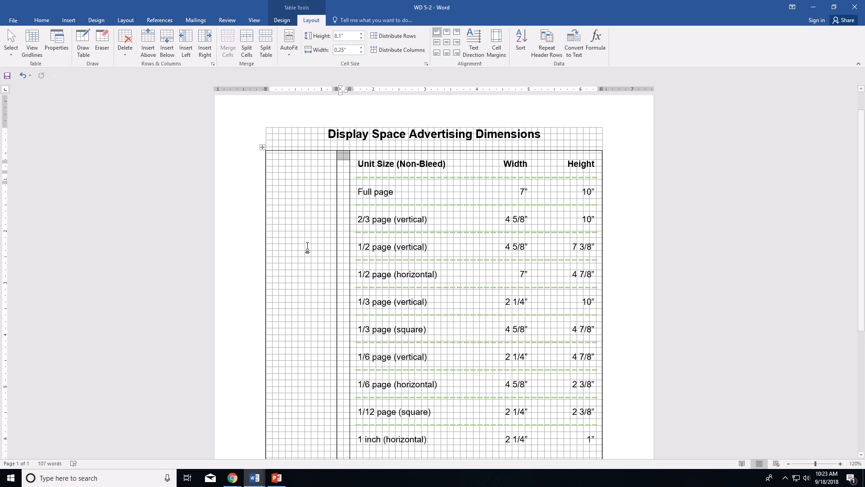
# Step: Split the merged left cell into 1 column and 7 rows
pyautogui.rightClick(289, 227)
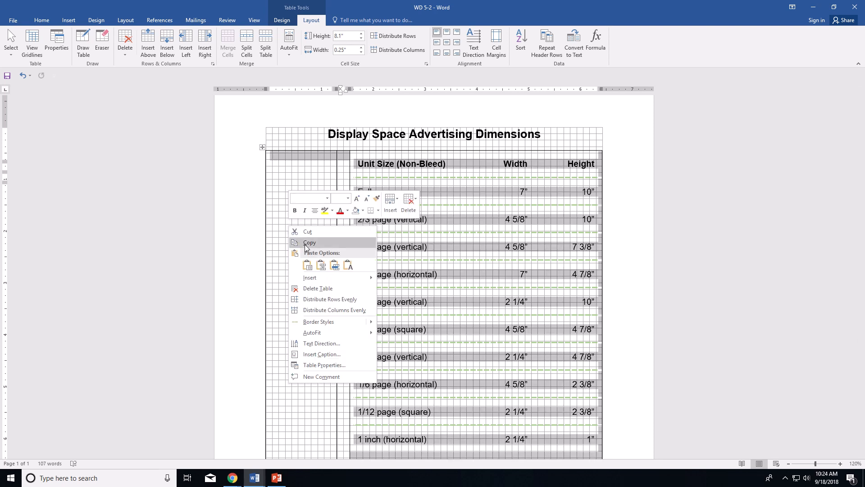
pyautogui.click(246, 42)
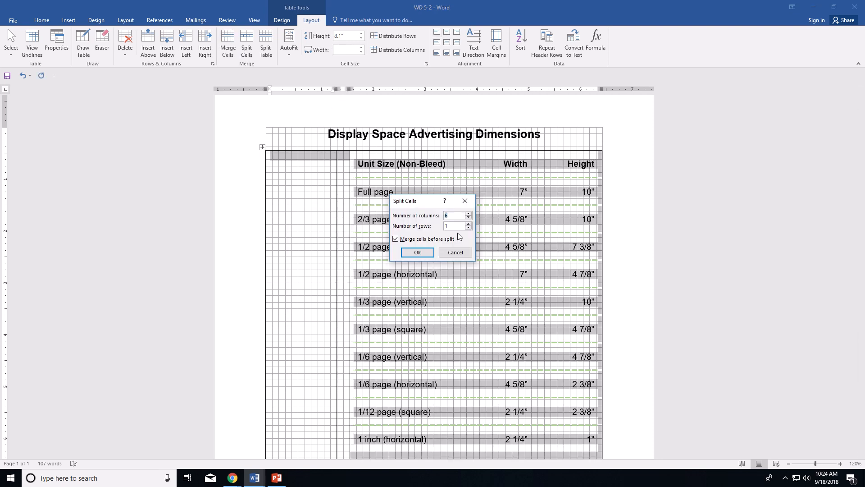
pyautogui.write('1')
pyautogui.click(449, 226)
pyautogui.press('BackSpace')
pyautogui.write('7')
pyautogui.click(446, 253)
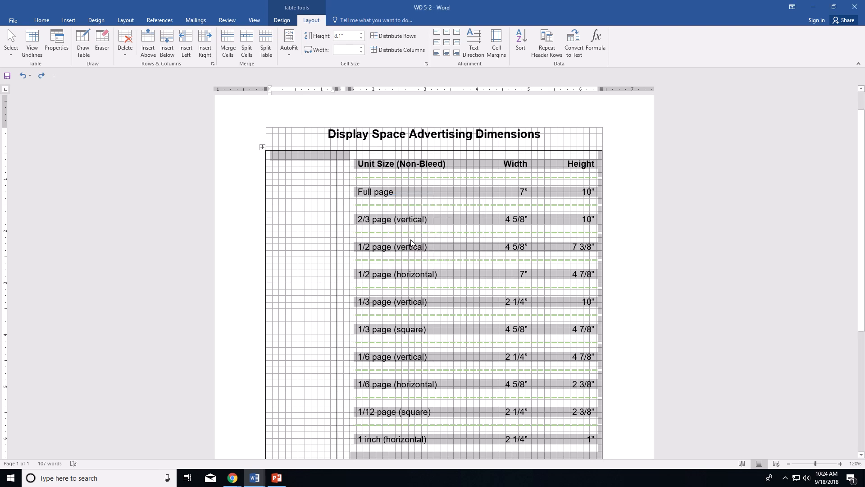
pyautogui.click(304, 168)
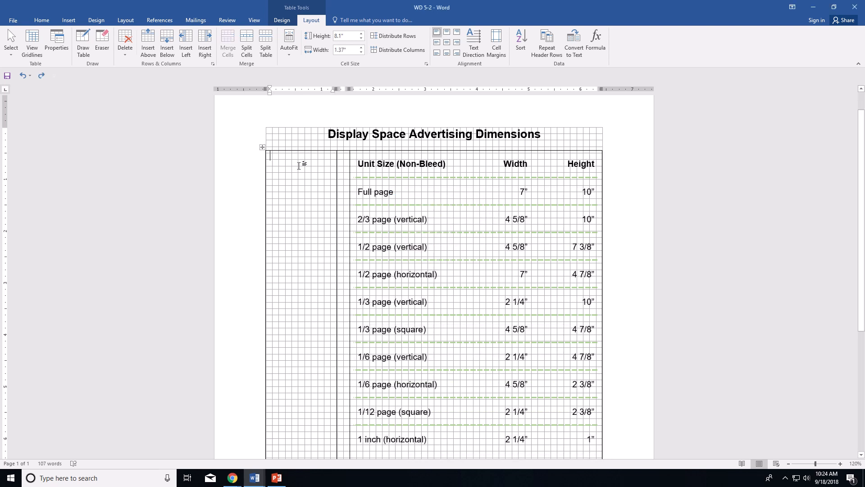
pyautogui.click(247, 55)
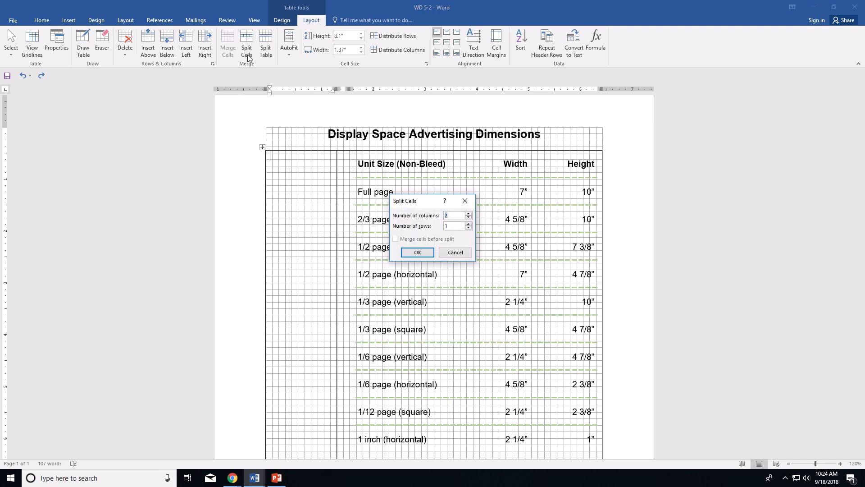
pyautogui.write('1')
pyautogui.press('Tab')
pyautogui.write('7')
pyautogui.click(419, 252)
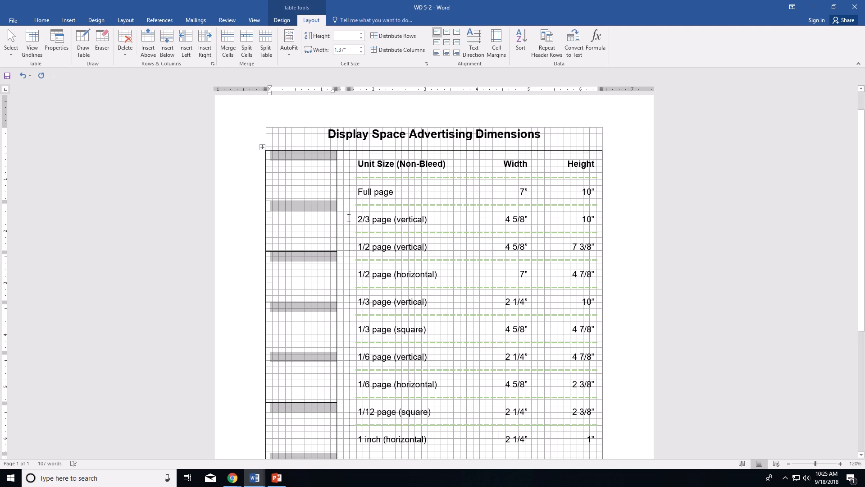
# Step: Set the first four left-column rows to heights of 1.85", 0.25", 1.85" and 0.25"
pyautogui.click(311, 180)
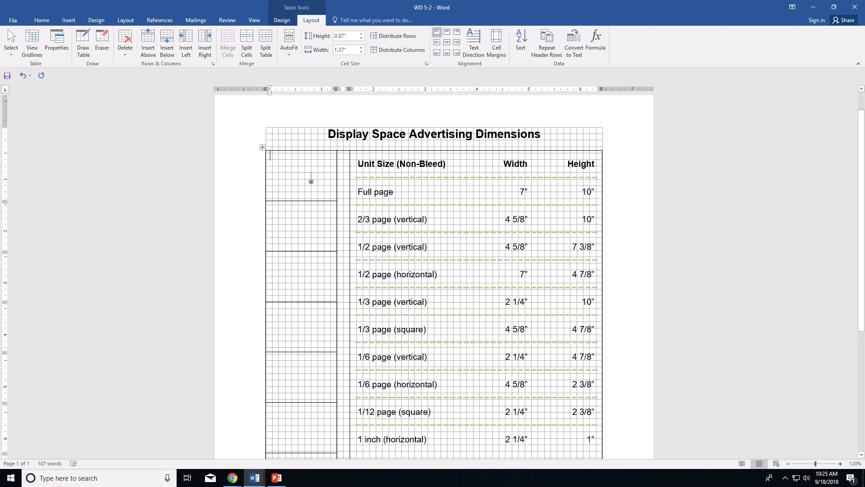
pyautogui.click(345, 36)
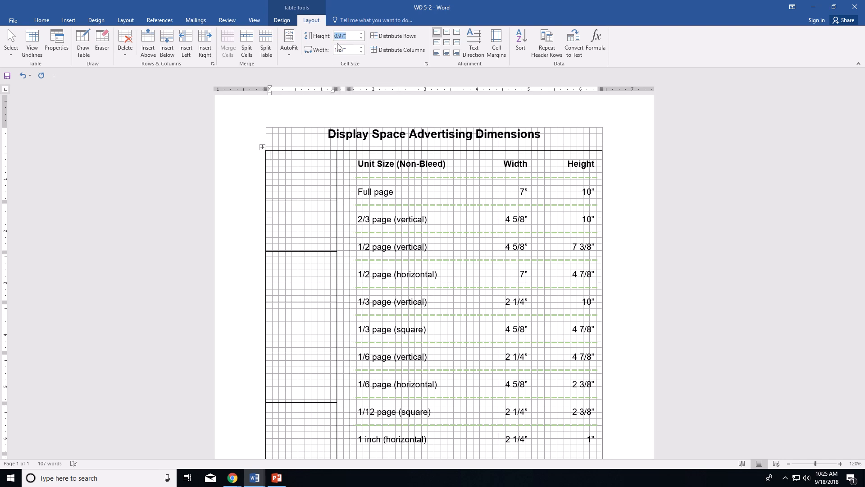
pyautogui.write('1.85')
pyautogui.press('Return')
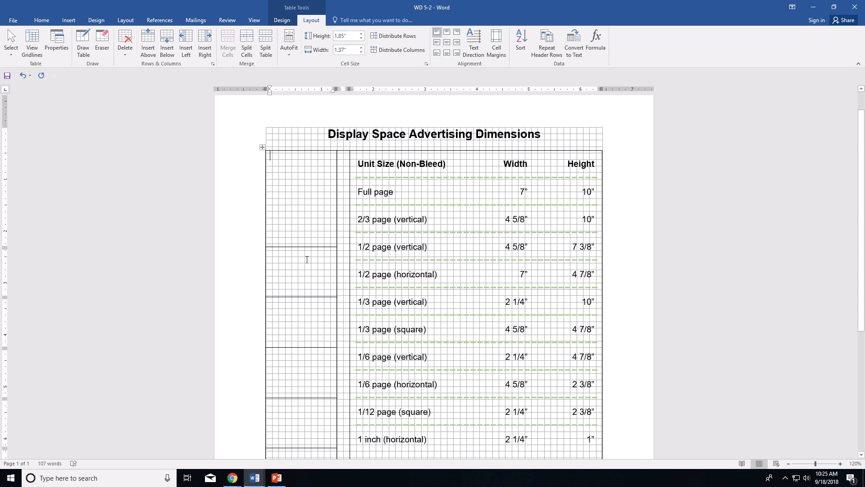
pyautogui.click(307, 259)
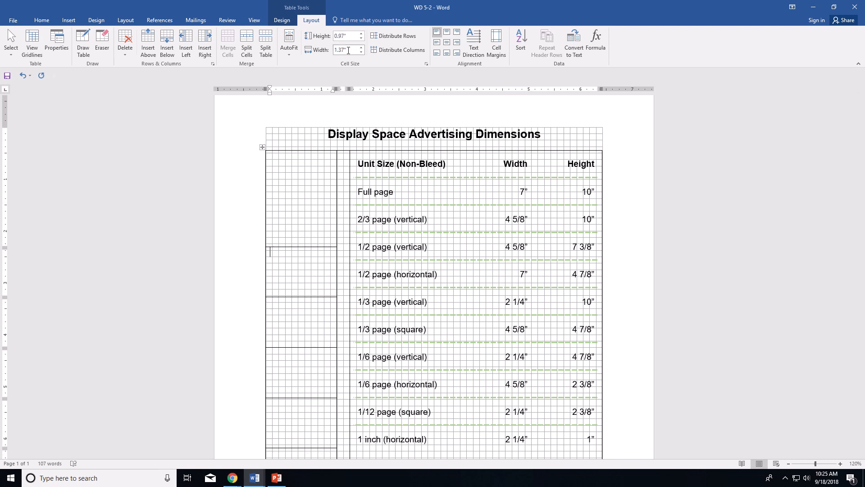
pyautogui.click(348, 36)
pyautogui.write('.25')
pyautogui.press('Return')
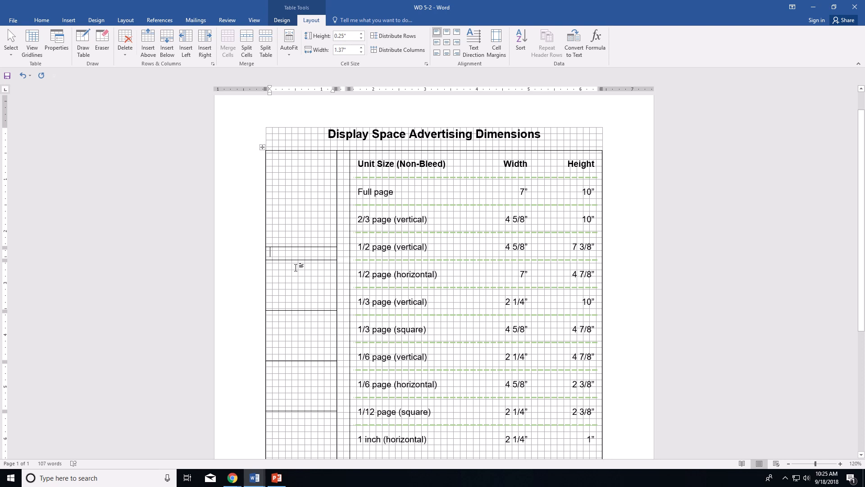
pyautogui.click(297, 265)
pyautogui.click(343, 37)
pyautogui.write('1.8')
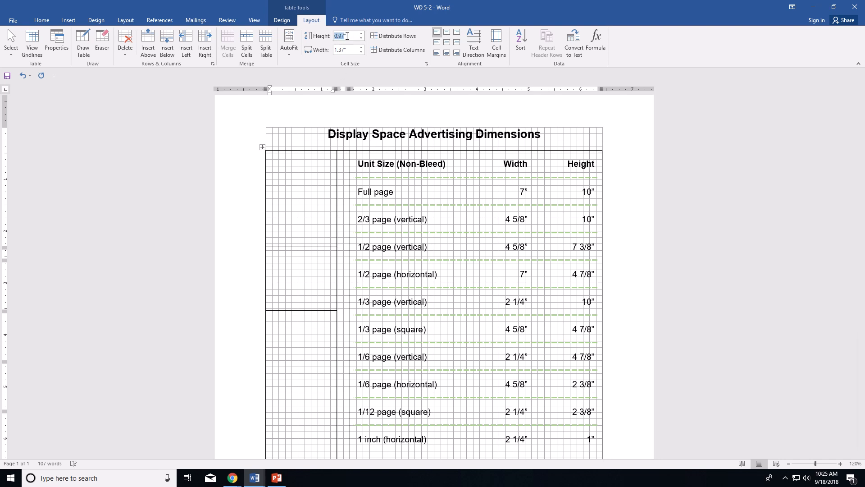
pyautogui.write('5')
pyautogui.press('Return')
pyautogui.click(305, 365)
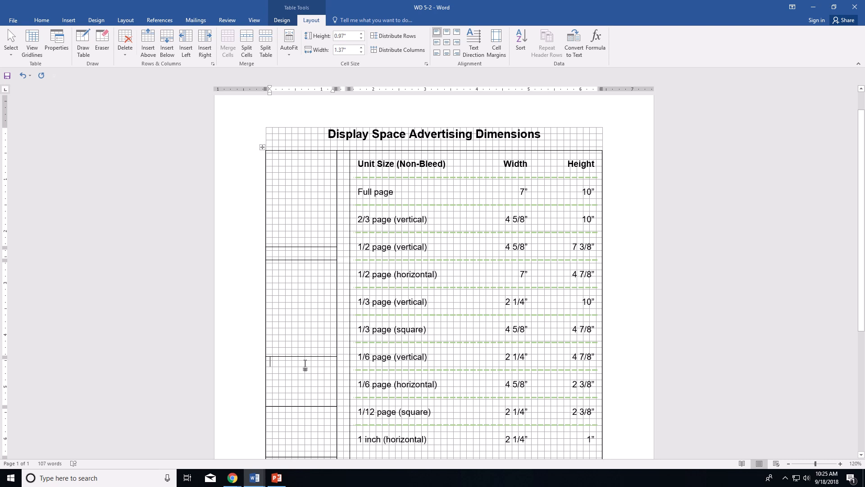
pyautogui.click(346, 49)
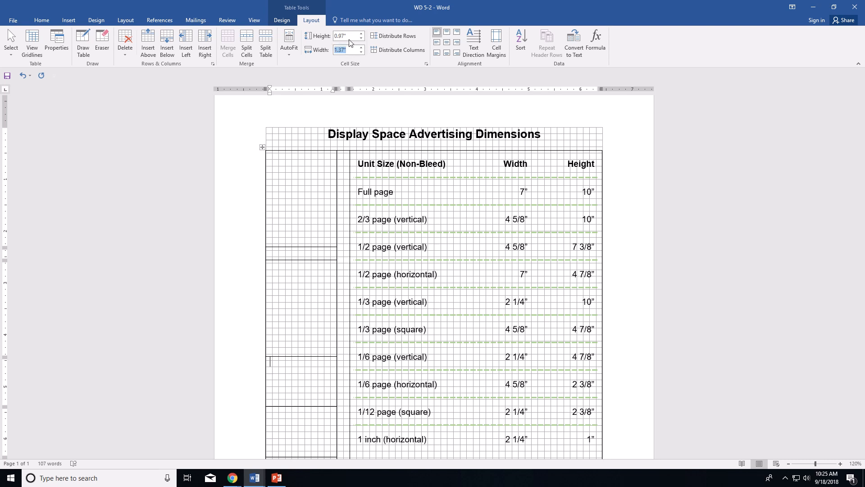
pyautogui.click(347, 36)
pyautogui.write('0.25')
pyautogui.press('Return')
# Step: Set the fifth, sixth and seventh rows to heights of 1.85", 0.25" and 1.85"
pyautogui.scroll(-2, 319, 200)
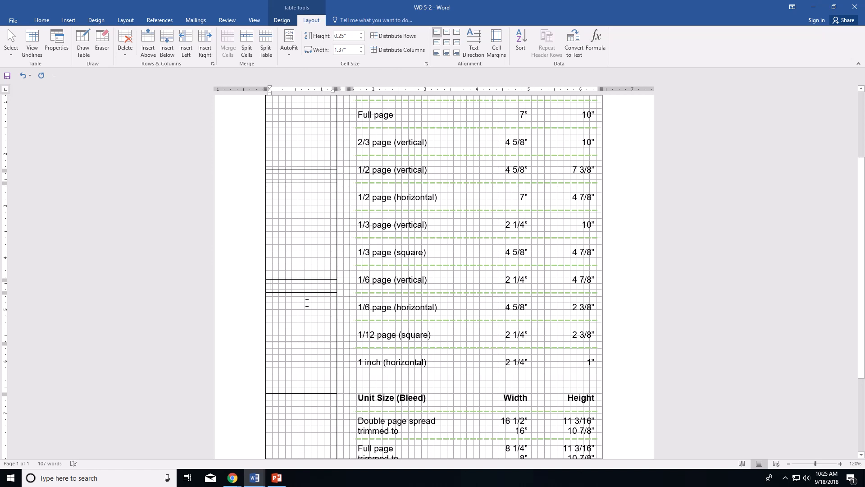
pyautogui.click(305, 304)
pyautogui.click(344, 36)
pyautogui.write('1.8')
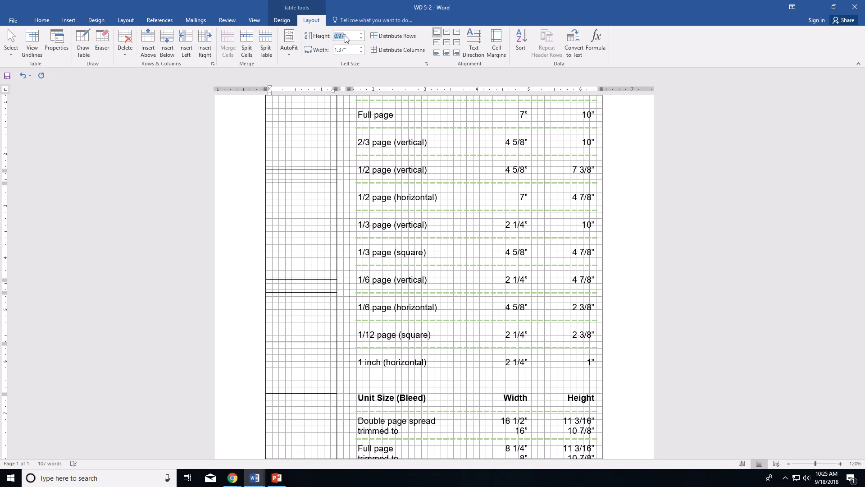
pyautogui.write('5')
pyautogui.press('Return')
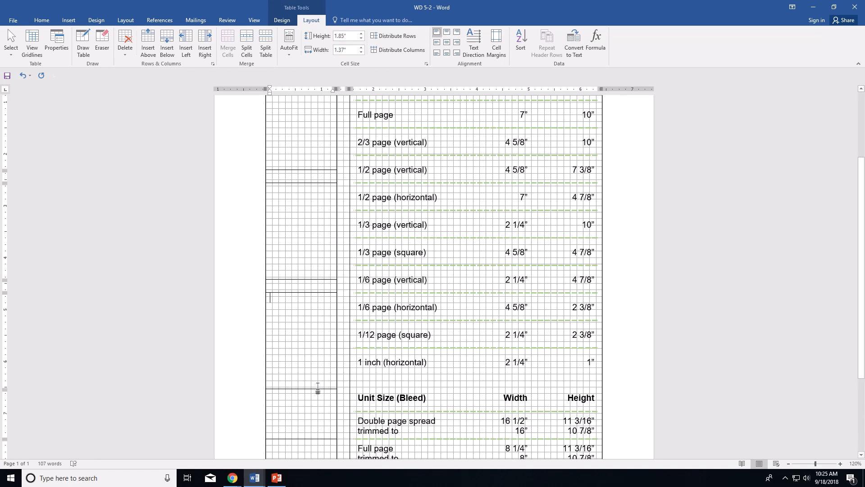
pyautogui.click(309, 406)
pyautogui.click(354, 33)
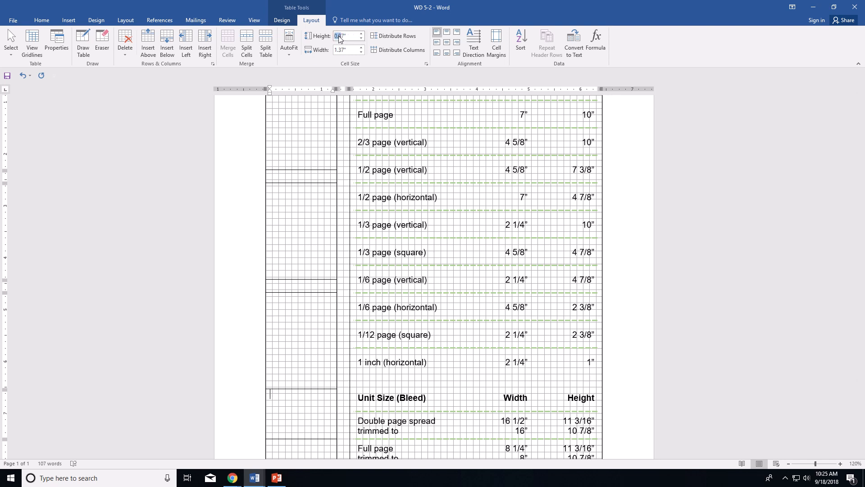
pyautogui.write('.25')
pyautogui.press('Return')
pyautogui.scroll(-4, 308, 190)
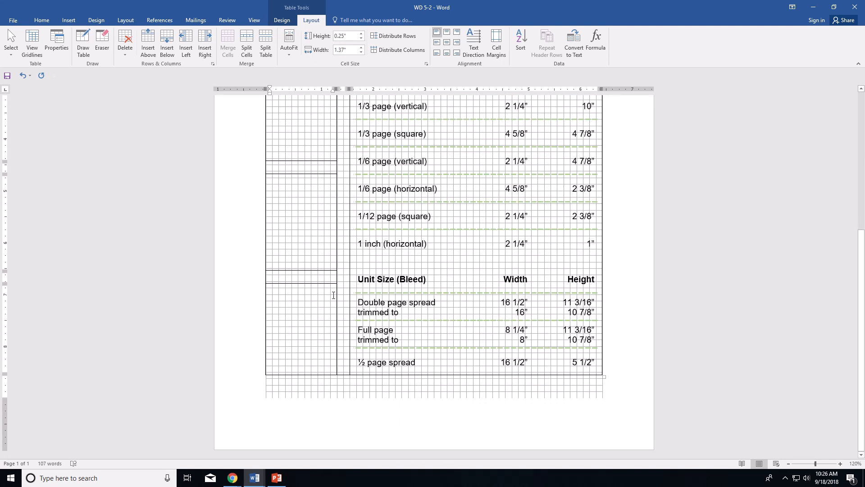
pyautogui.click(304, 295)
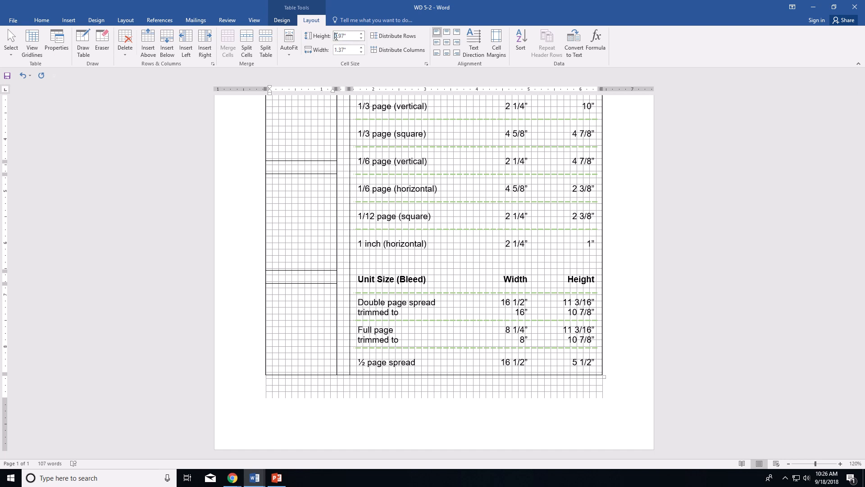
pyautogui.moveTo(352, 37); pyautogui.dragTo(334, 34)
pyautogui.write('1.85')
pyautogui.press('Return')
pyautogui.scroll(-5, 436, 193)
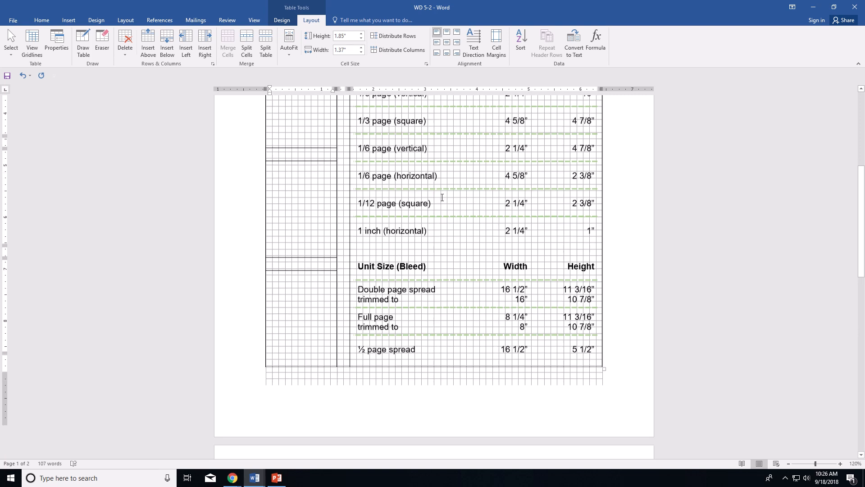
pyautogui.scroll(-4, 436, 194)
# Step: Shade the top left-column block Green, Accent 6, Lighter 40%
pyautogui.scroll(15, 425, 174)
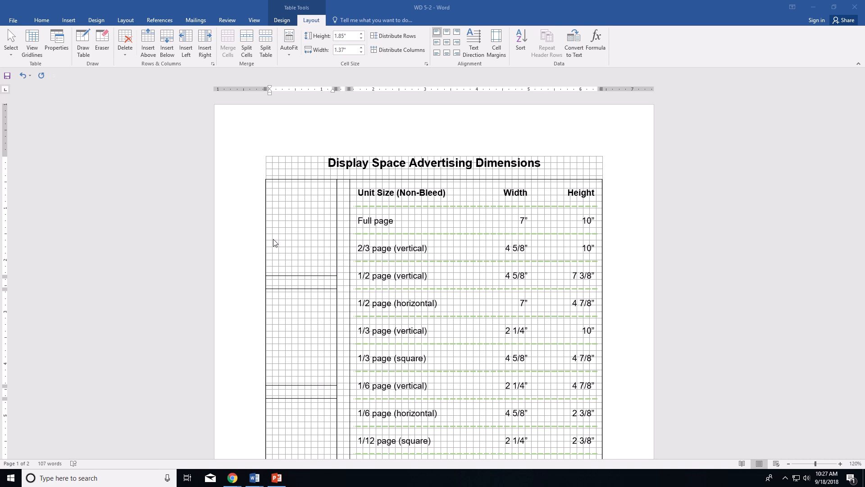
pyautogui.click(316, 244)
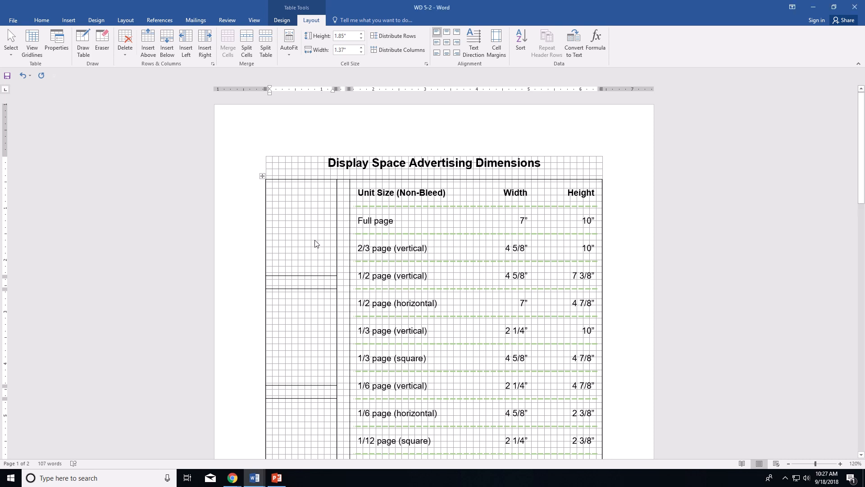
pyautogui.click(300, 306)
pyautogui.click(294, 232)
pyautogui.click(288, 21)
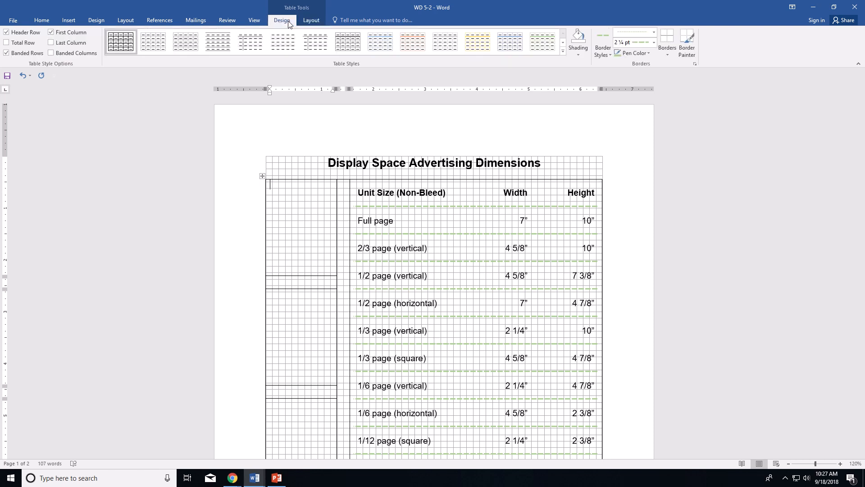
pyautogui.click(580, 54)
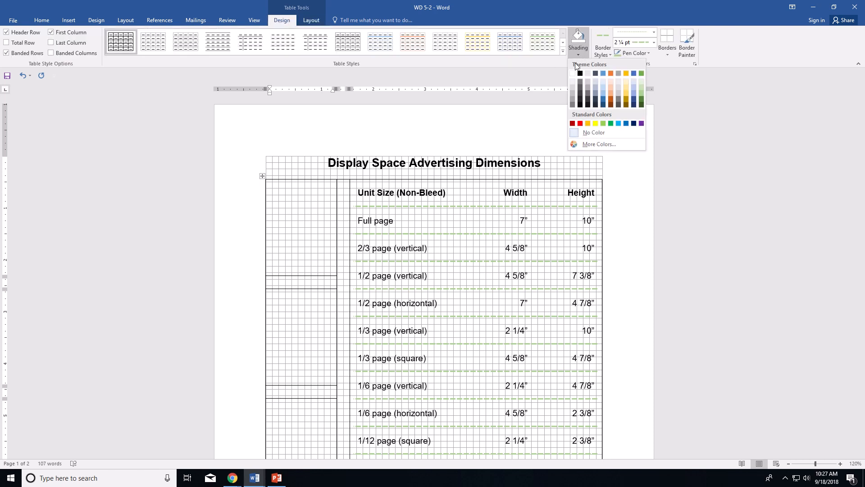
pyautogui.click(642, 93)
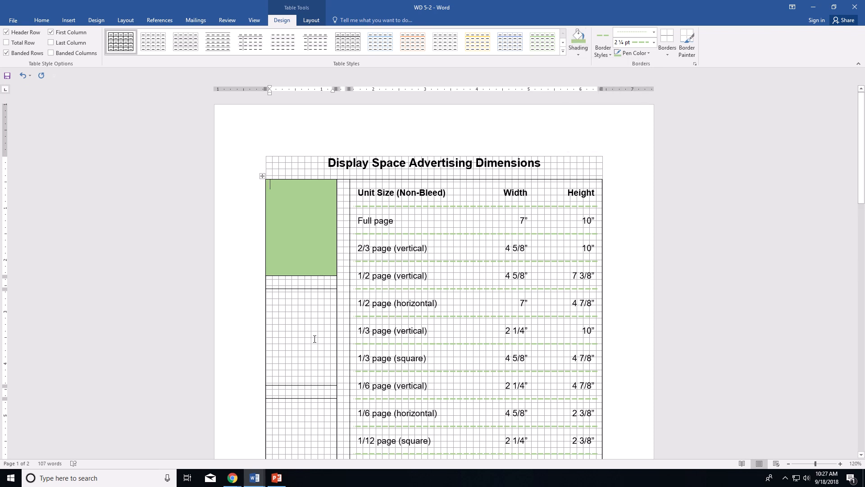
# Step: Apply the same light green shading to the second, third and bottom blocks
pyautogui.click(314, 318)
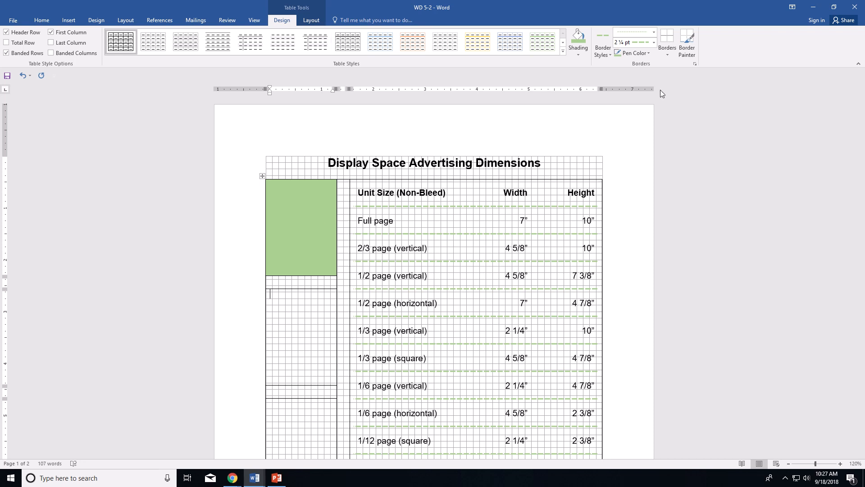
pyautogui.click(579, 40)
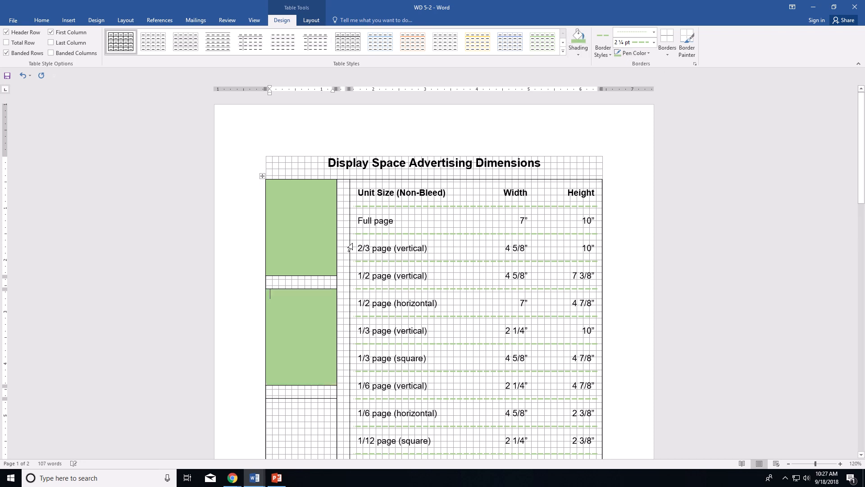
pyautogui.click(305, 425)
pyautogui.click(581, 38)
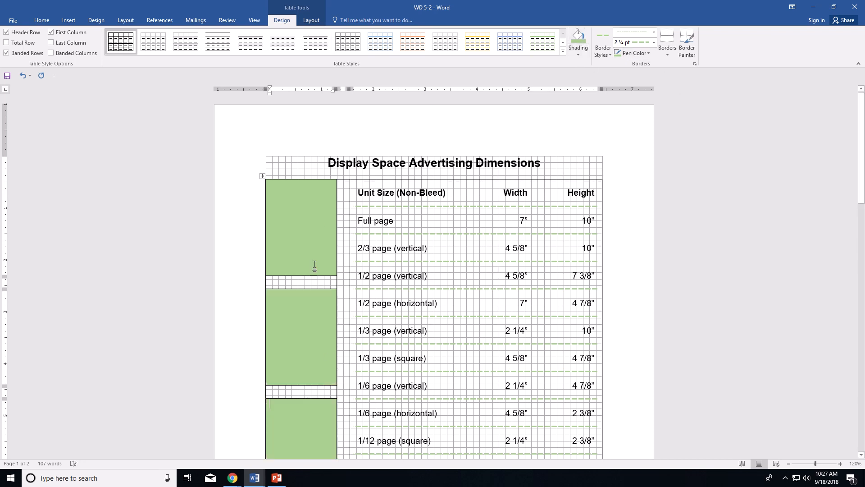
pyautogui.scroll(-3, 306, 269)
pyautogui.scroll(-6, 307, 270)
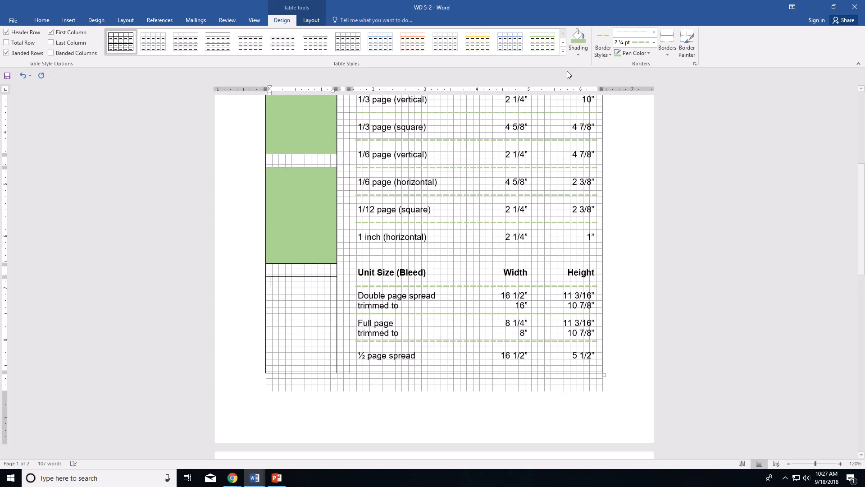
pyautogui.click(577, 38)
pyautogui.scroll(6, 336, 217)
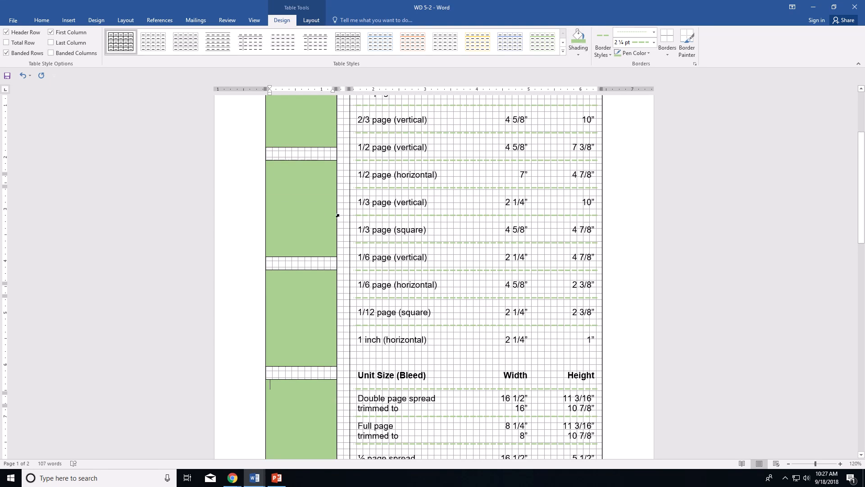
pyautogui.scroll(-4, 337, 210)
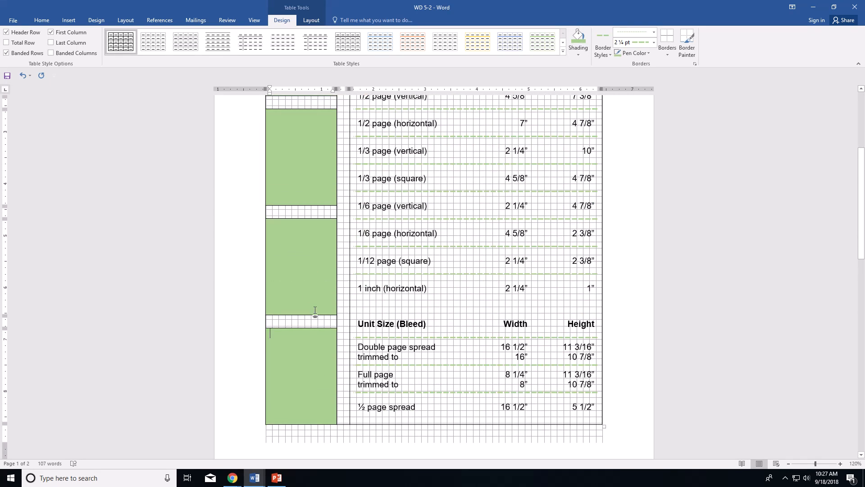
pyautogui.scroll(-3, 315, 343)
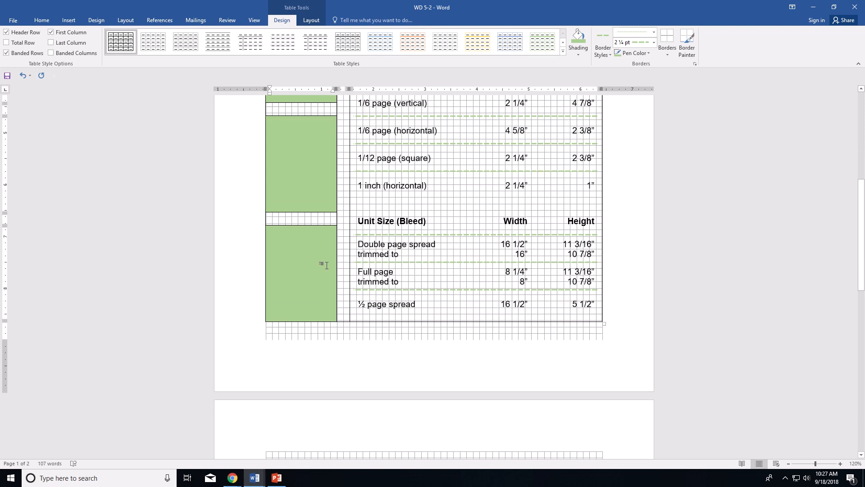
pyautogui.scroll(10, 326, 260)
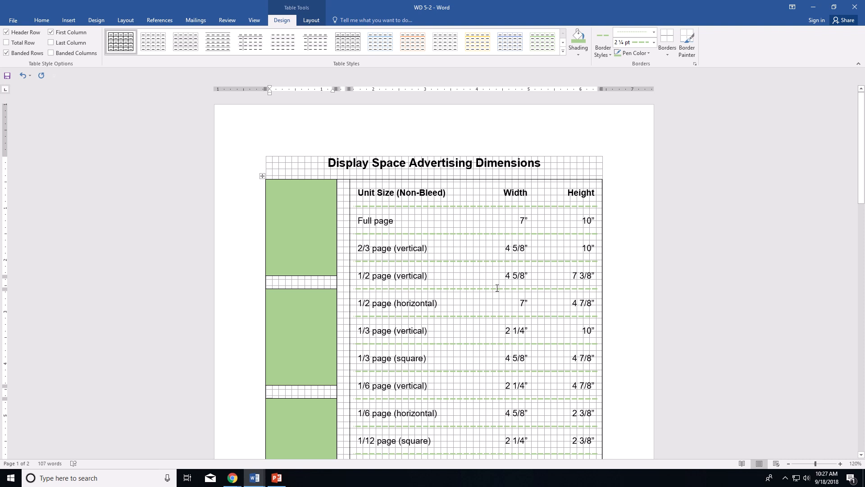
# Step: Select the whole table and apply No Border
pyautogui.click(262, 176)
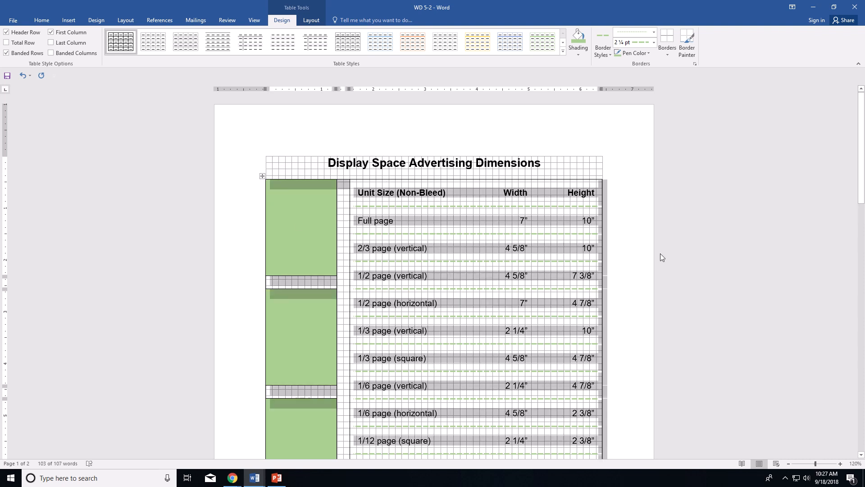
pyautogui.click(668, 53)
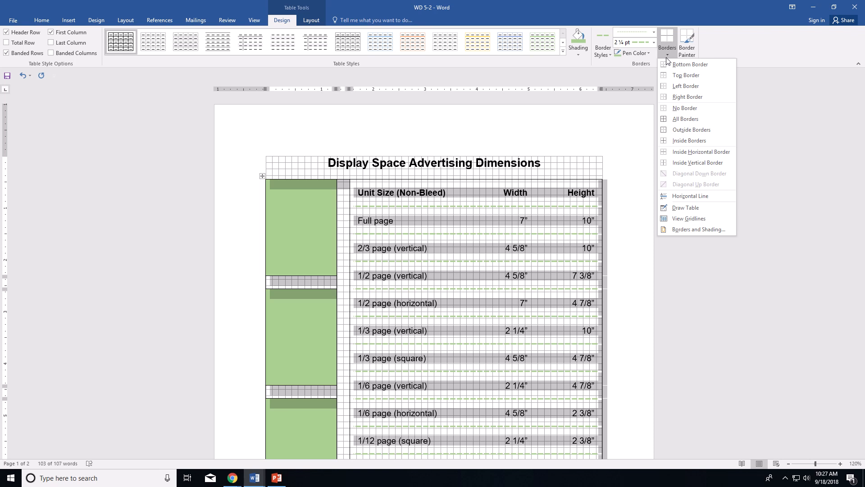
pyautogui.click(693, 109)
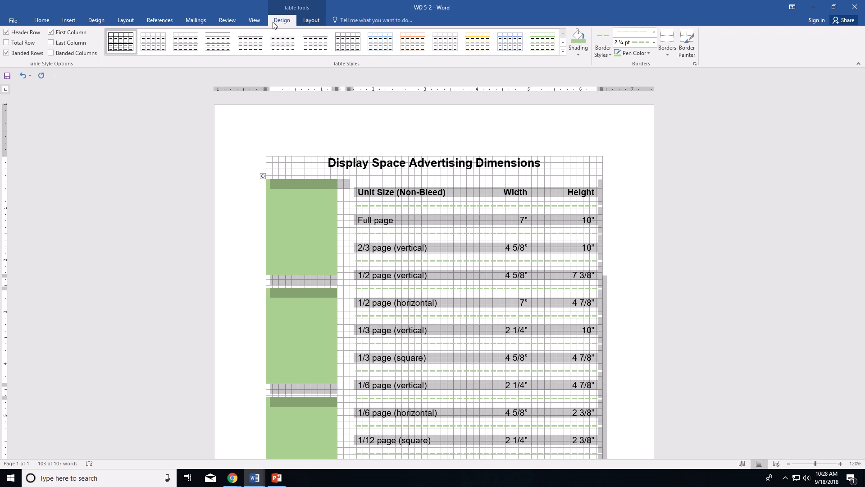
# Step: Turn off table gridlines from the View tab and deselect the table
pyautogui.click(256, 19)
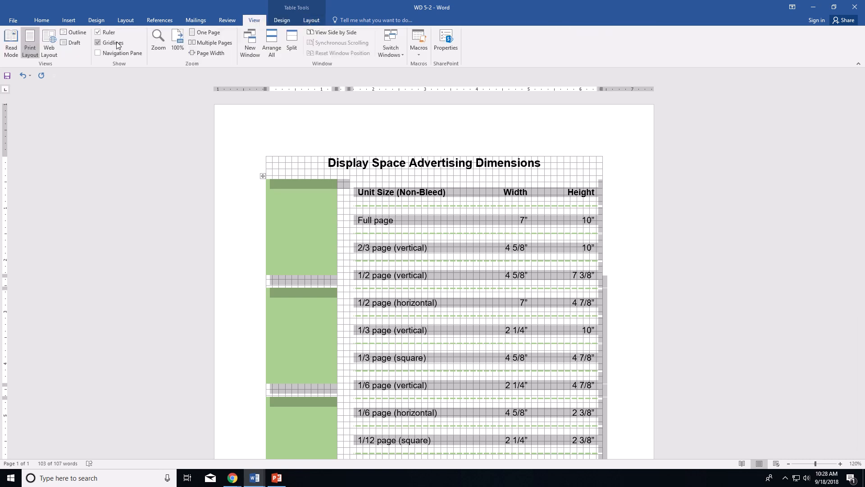
pyautogui.click(97, 42)
pyautogui.click(560, 190)
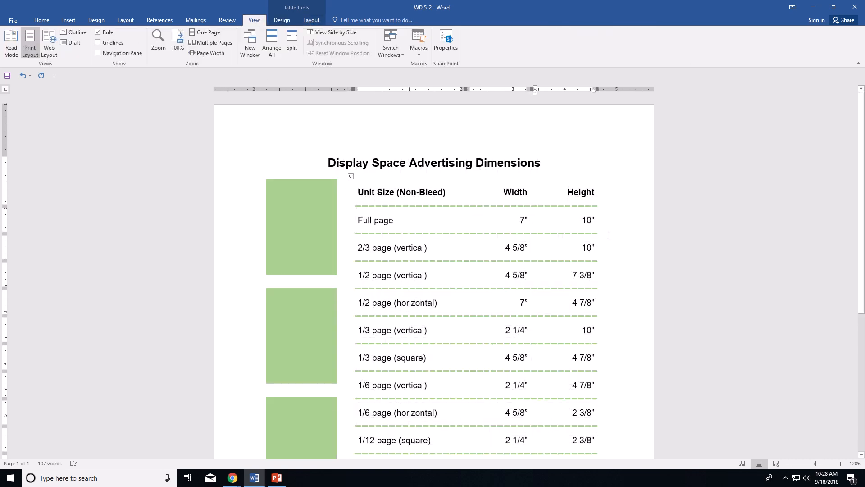
pyautogui.scroll(-4, 610, 246)
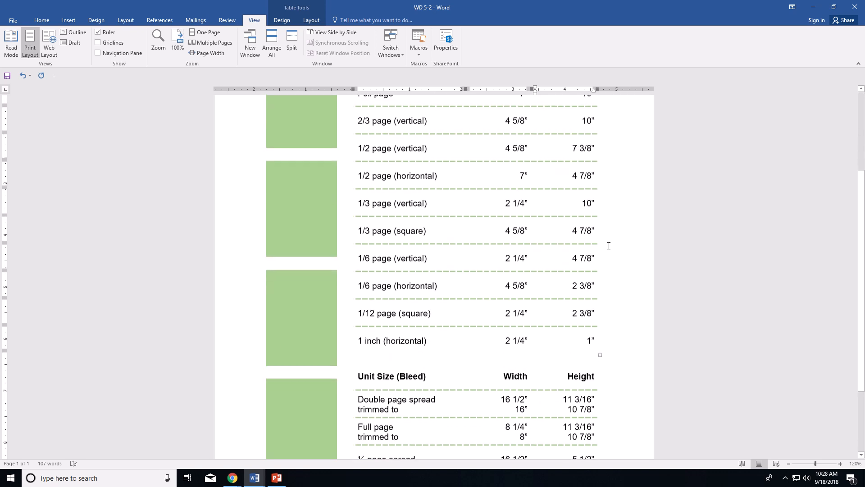
pyautogui.scroll(3, 609, 245)
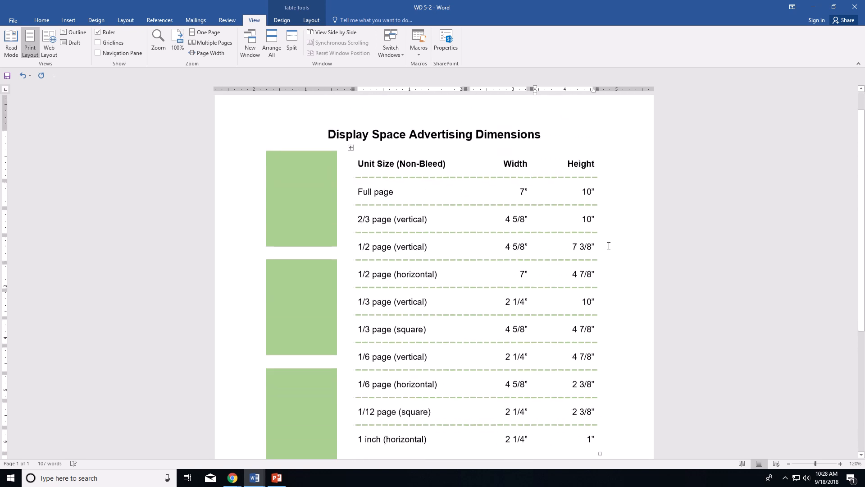
pyautogui.click(317, 20)
pyautogui.click(281, 20)
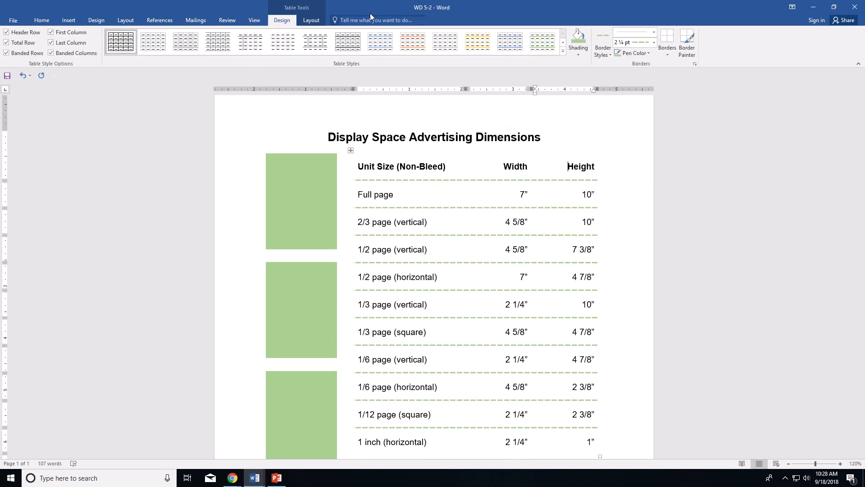
pyautogui.moveTo(348, 2)
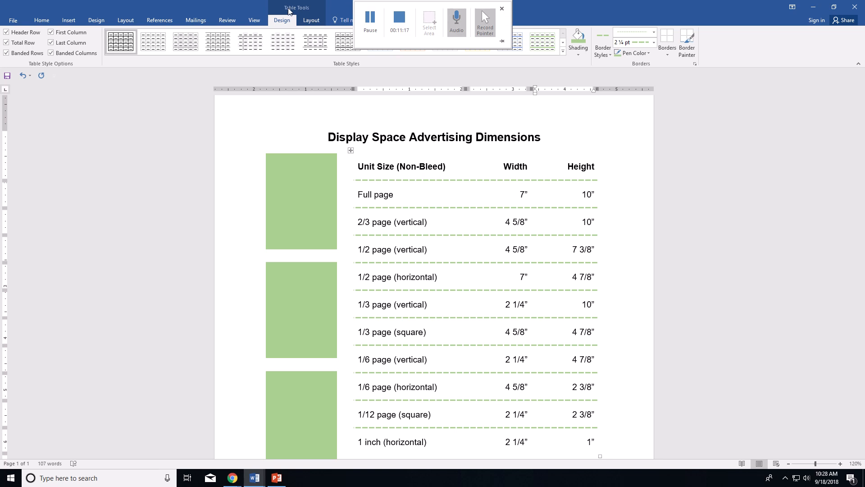
pyautogui.click(370, 20)
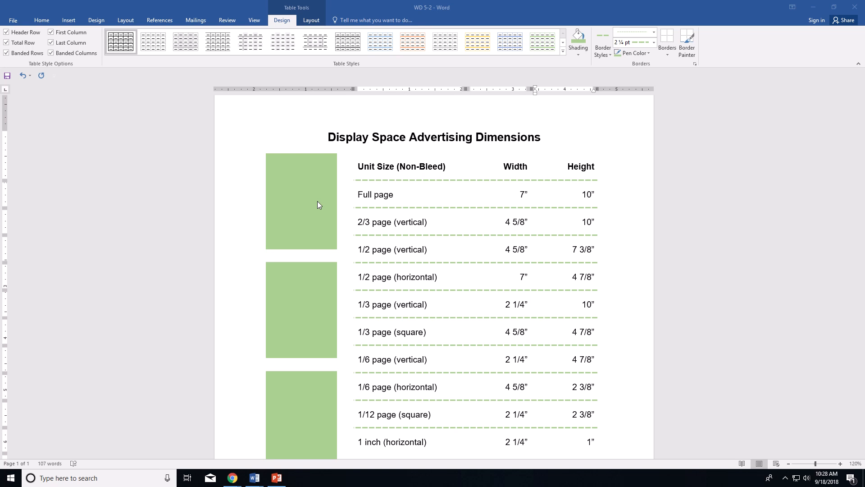
# Step: Type the label 'Full Page' into the top green block
pyautogui.click(300, 201)
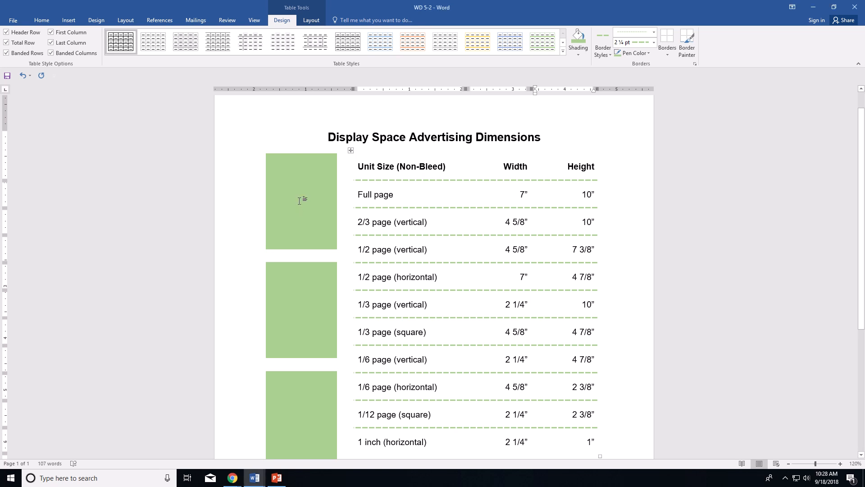
pyautogui.click(299, 201)
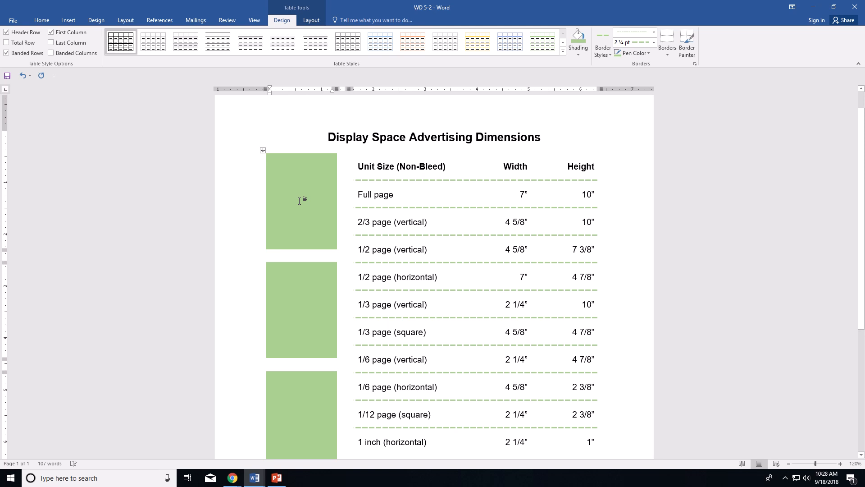
pyautogui.write('Full Pge')
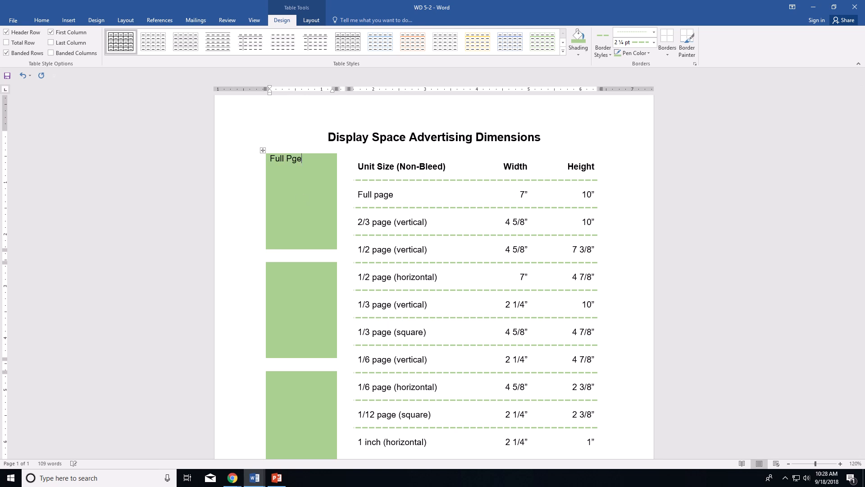
pyautogui.press('BackSpace')
pyautogui.press('BackSpace')
pyautogui.write('age')
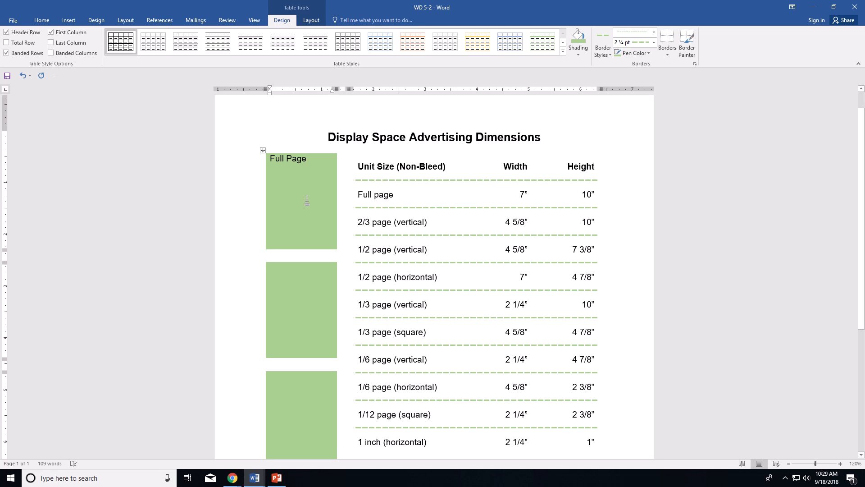
# Step: Select 'Full Page' and change its font colour to White
pyautogui.moveTo(309, 161); pyautogui.dragTo(274, 160)
pyautogui.click(41, 21)
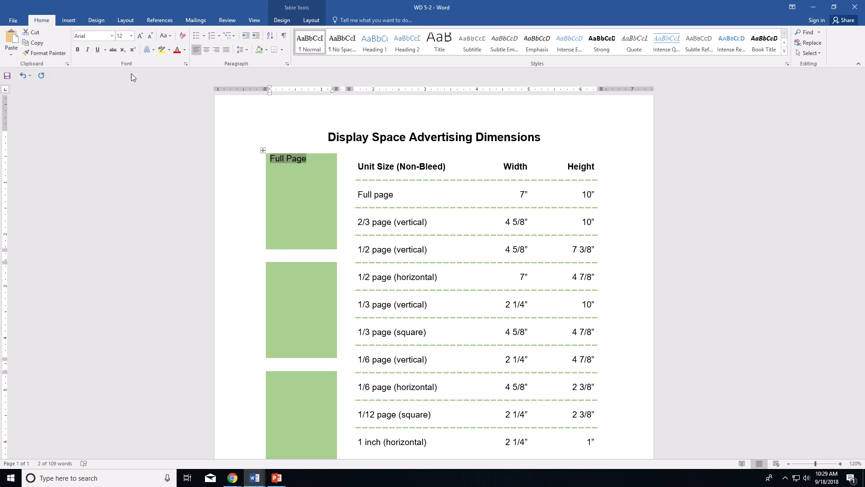
pyautogui.click(184, 50)
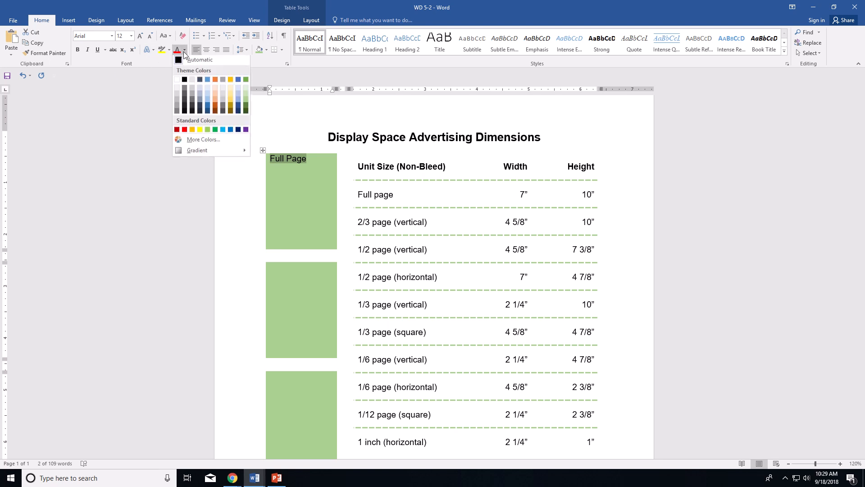
pyautogui.click(176, 81)
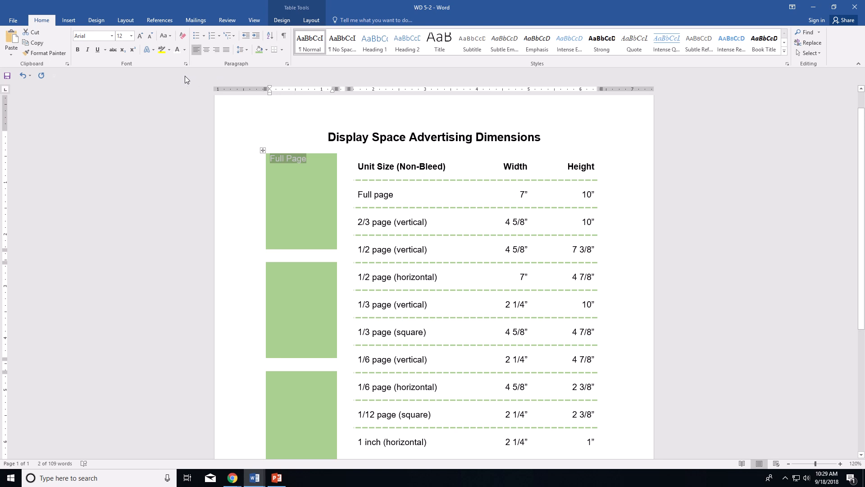
pyautogui.click(282, 20)
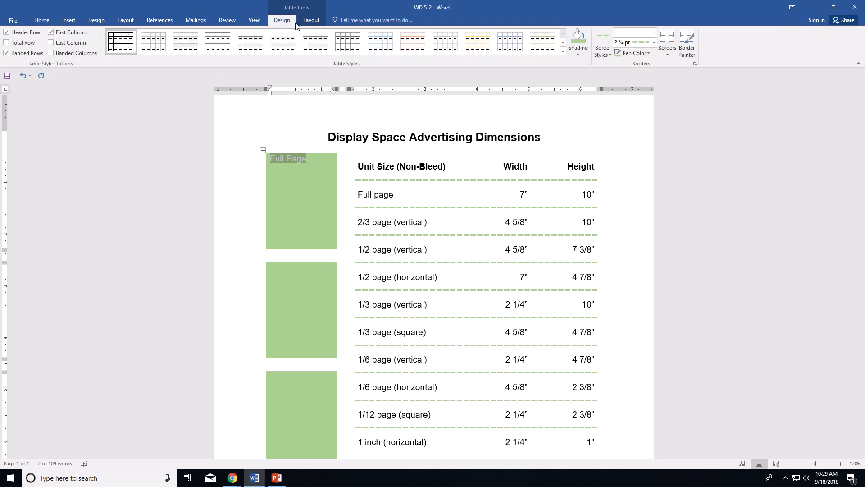
# Step: Apply Align Center so 'Full Page' sits in the middle of its green block
pyautogui.click(302, 23)
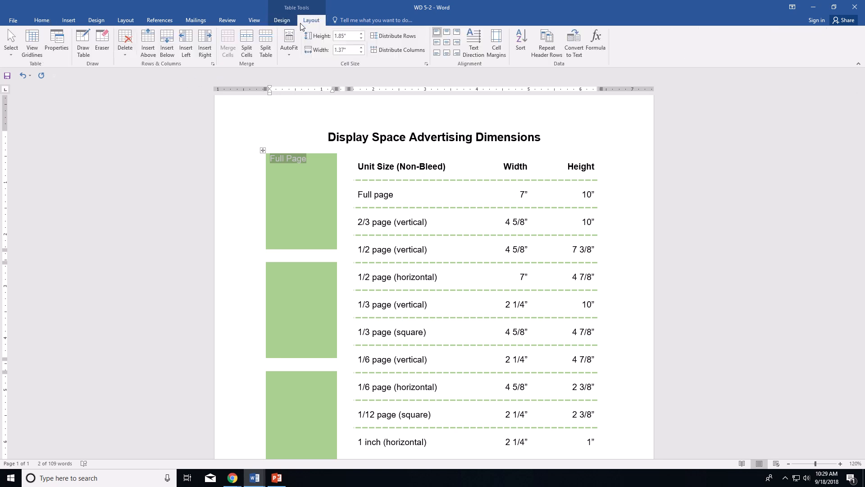
pyautogui.click(447, 46)
pyautogui.click(324, 174)
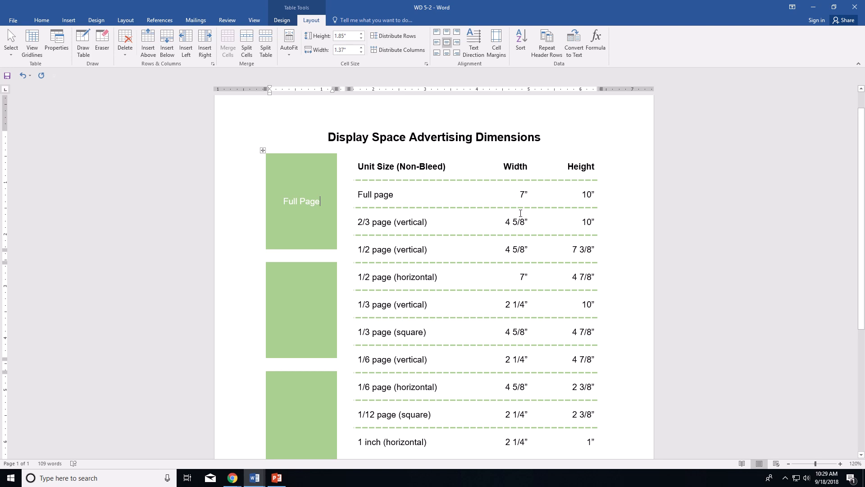
pyautogui.click(282, 21)
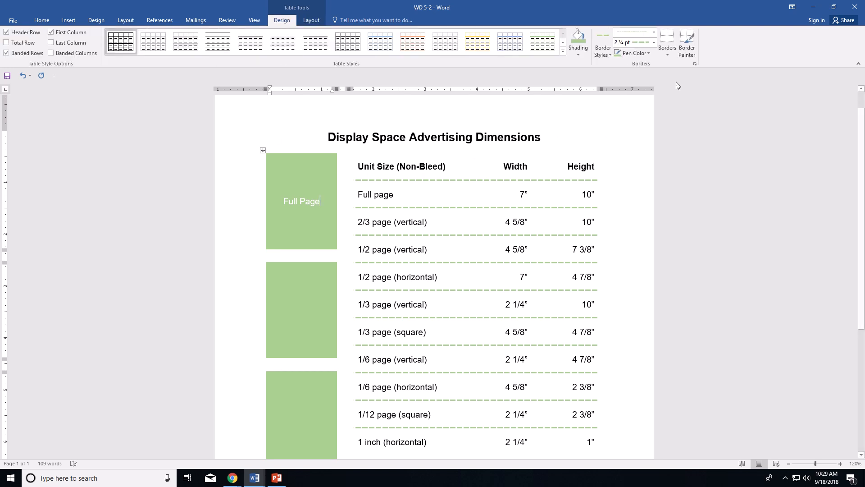
# Step: Set the border pen to a solid line style, 2 ¼ pt weight and White colour
pyautogui.click(647, 35)
pyautogui.click(634, 56)
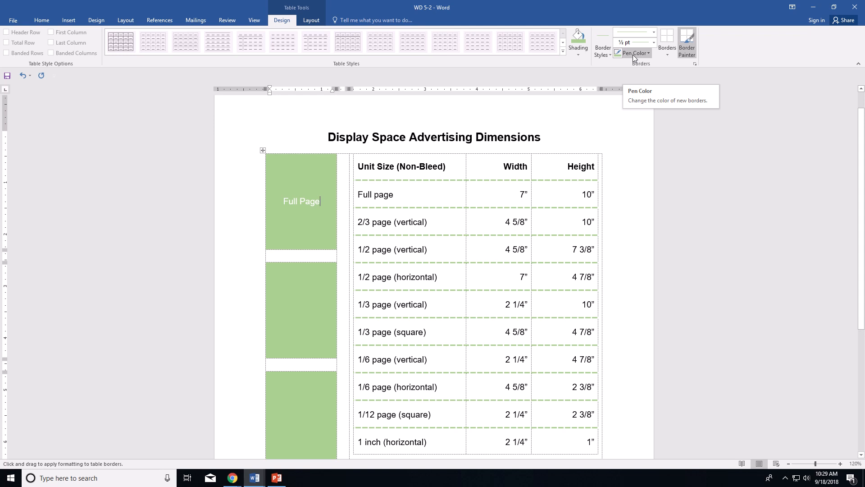
pyautogui.click(652, 44)
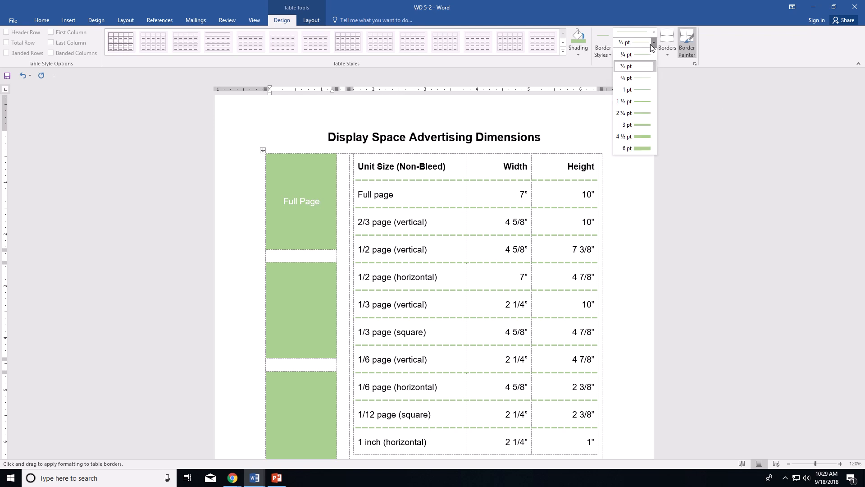
pyautogui.click(639, 112)
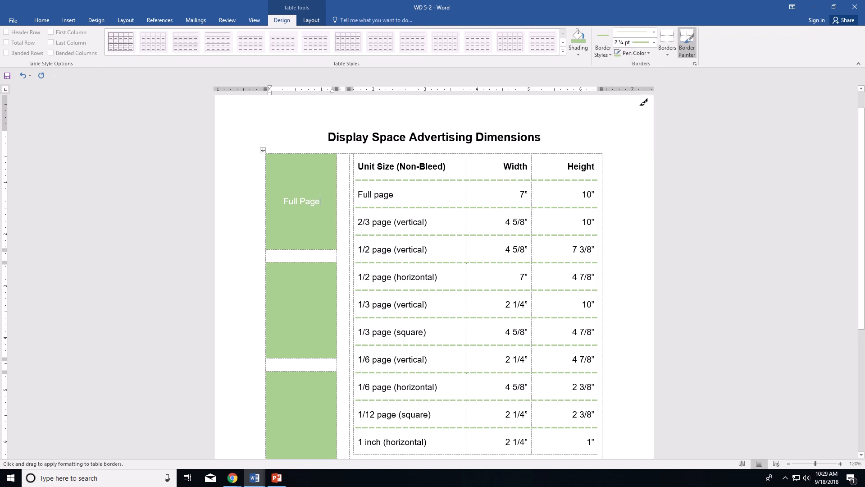
pyautogui.click(650, 53)
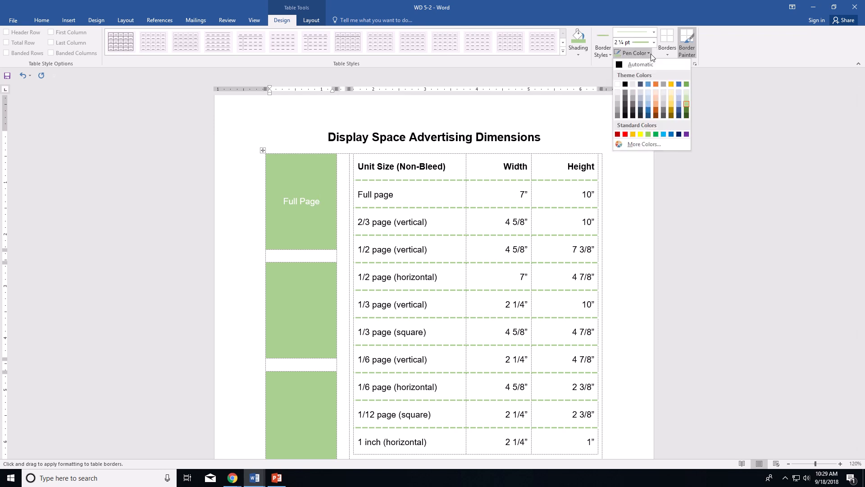
pyautogui.click(620, 84)
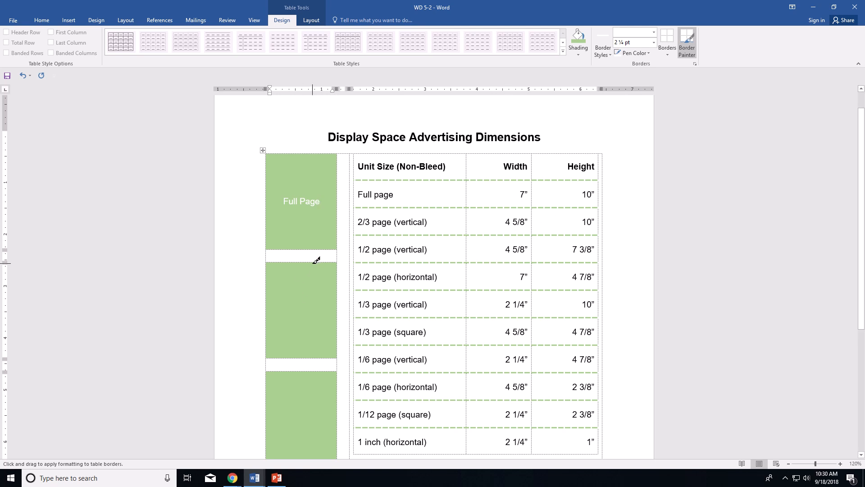
# Step: Paint a white vertical border down the second green block
pyautogui.moveTo(311, 263); pyautogui.dragTo(316, 356)
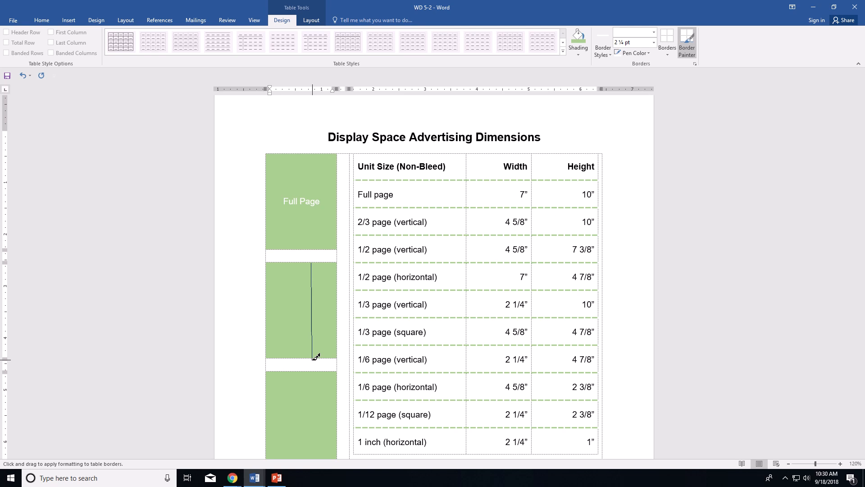
pyautogui.moveTo(312, 360); pyautogui.dragTo(313, 359)
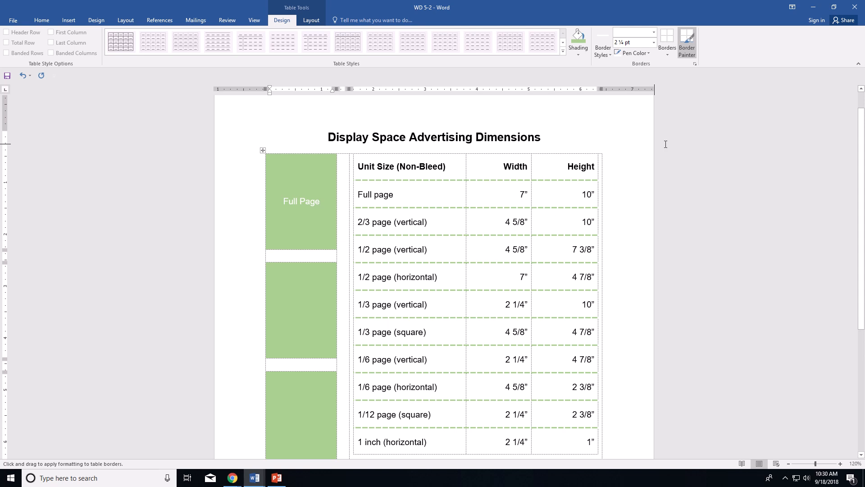
pyautogui.moveTo(388, 18)
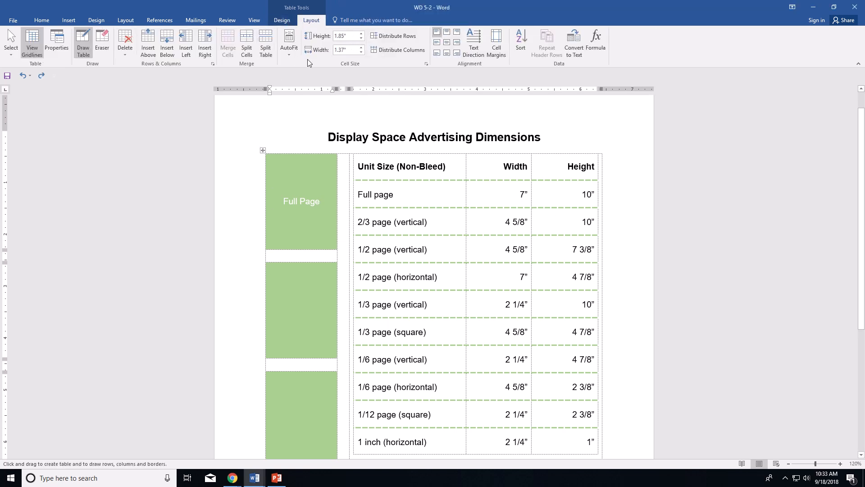
# Step: Draw a vertical line through the second green block with Draw Table, then switch Draw Table off
pyautogui.click(281, 20)
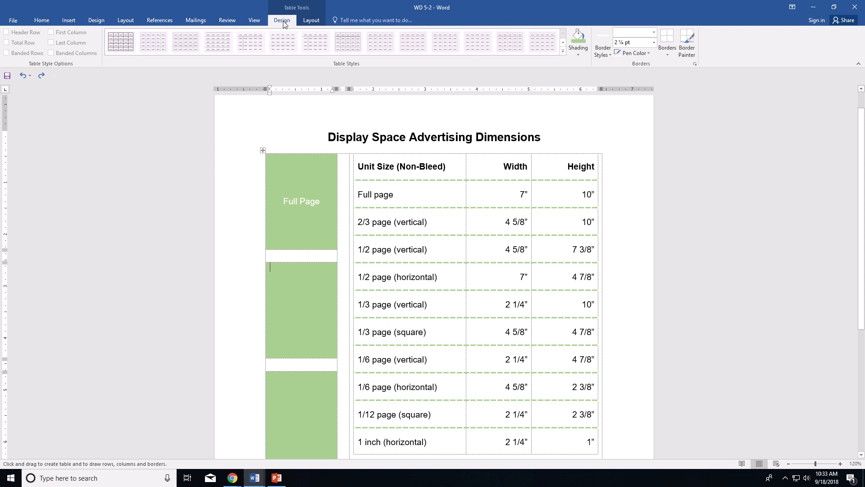
pyautogui.click(668, 54)
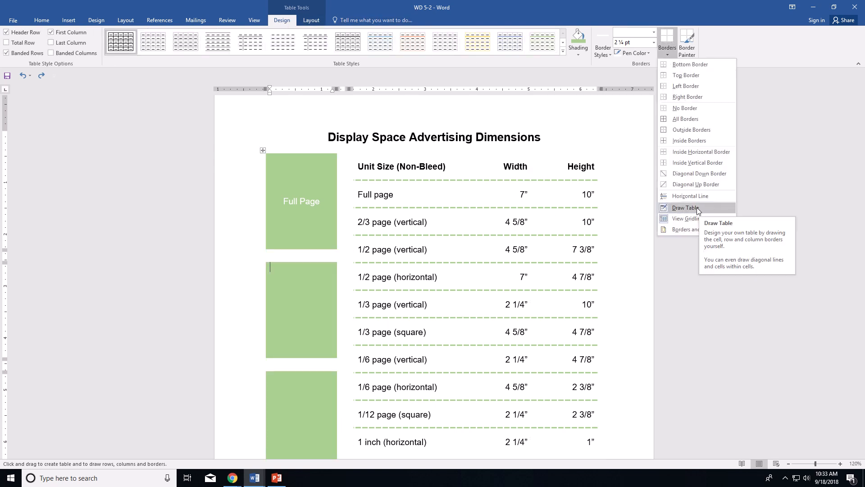
pyautogui.click(669, 200)
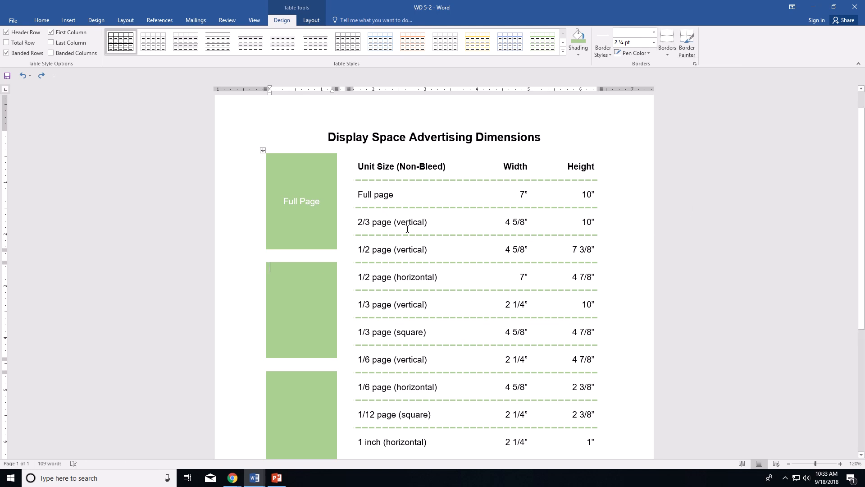
pyautogui.click(667, 54)
pyautogui.click(688, 209)
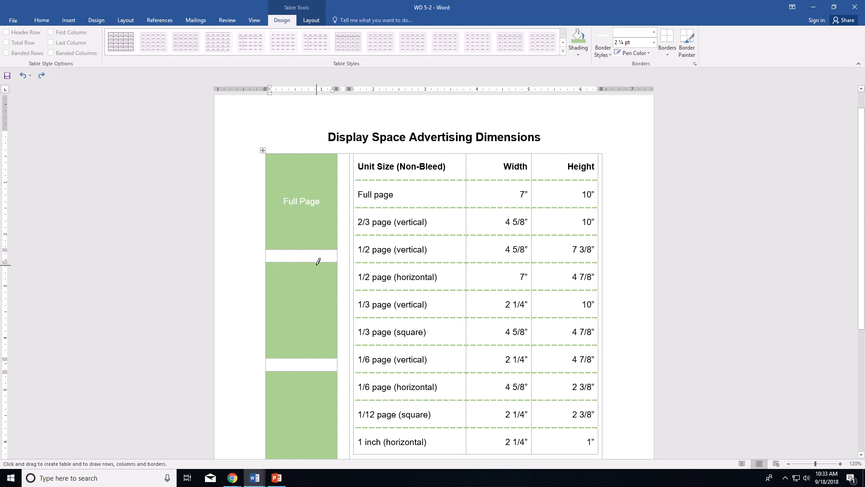
pyautogui.moveTo(313, 263); pyautogui.dragTo(316, 346)
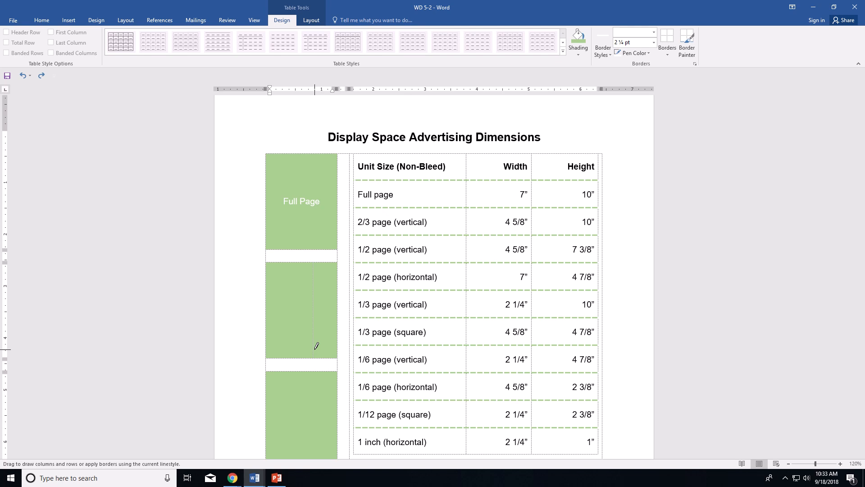
pyautogui.moveTo(316, 345); pyautogui.dragTo(317, 346)
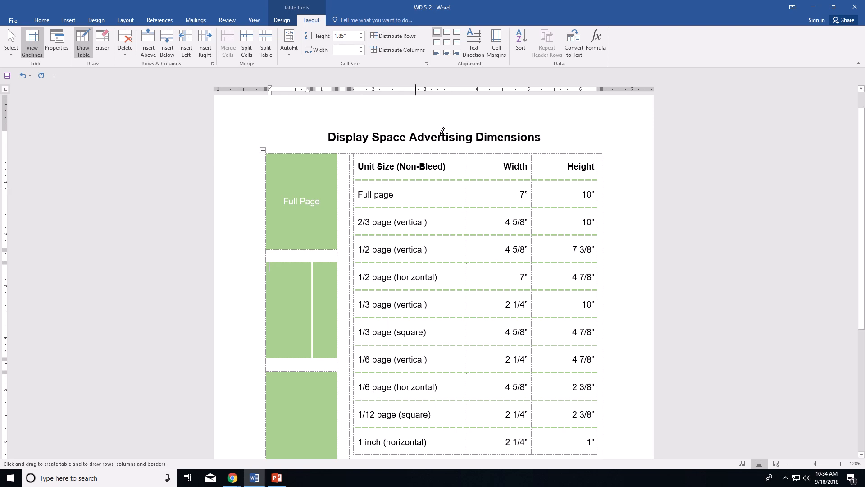
pyautogui.moveTo(399, 17)
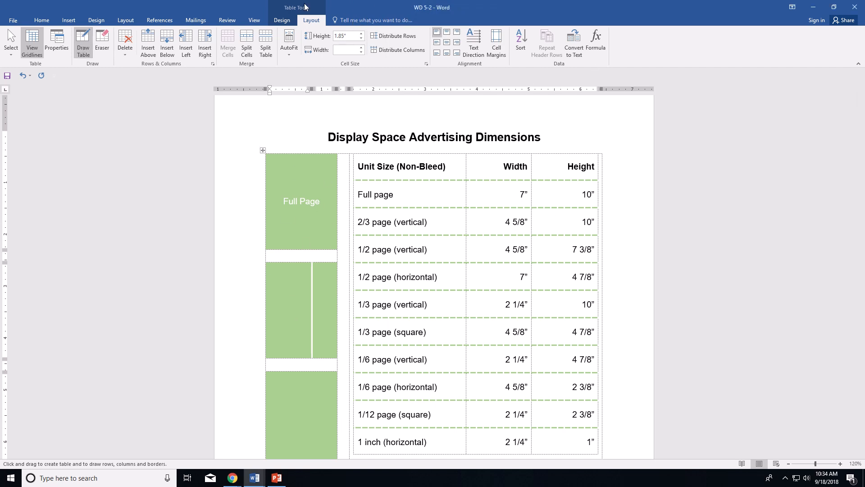
pyautogui.click(83, 42)
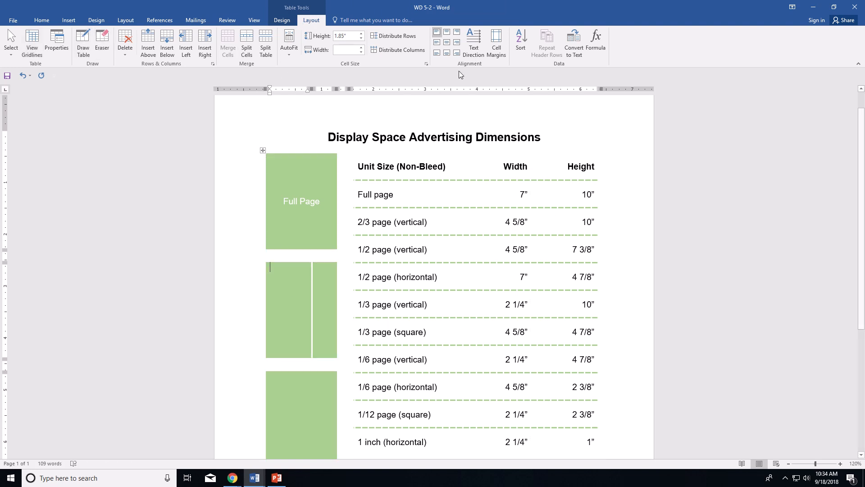
# Step: Centre the new left cell's contents and set its font colour to White
pyautogui.click(448, 45)
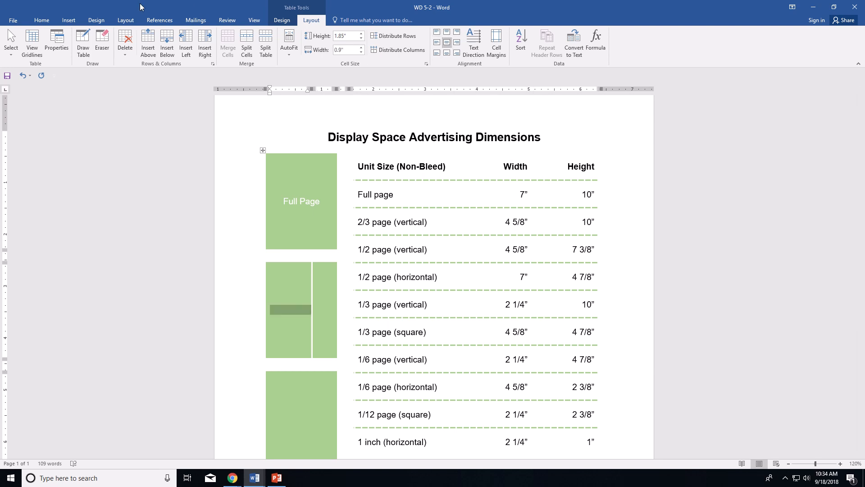
pyautogui.click(41, 20)
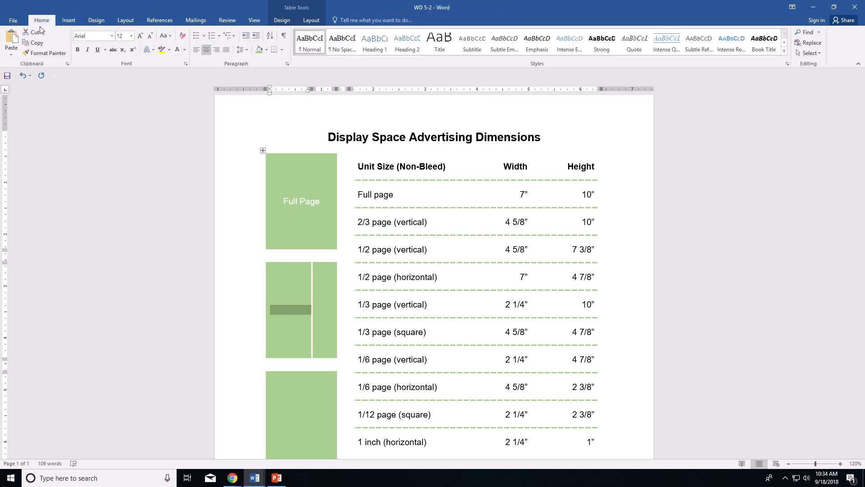
pyautogui.click(184, 50)
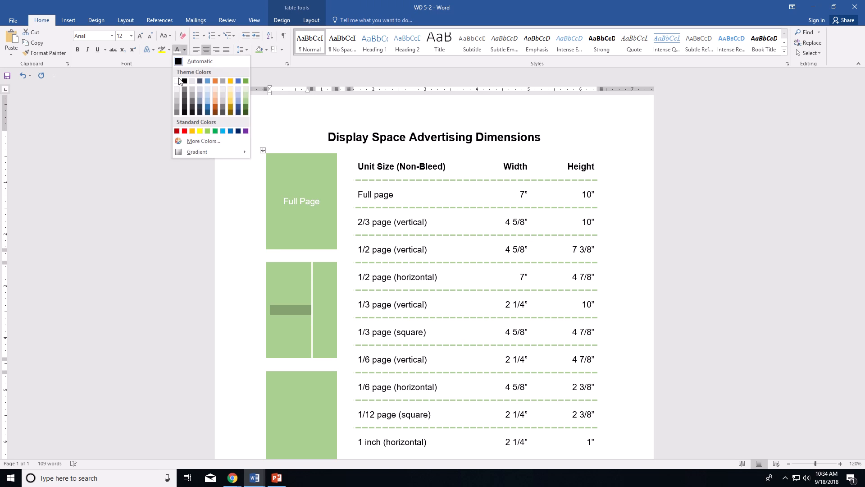
pyautogui.click(295, 305)
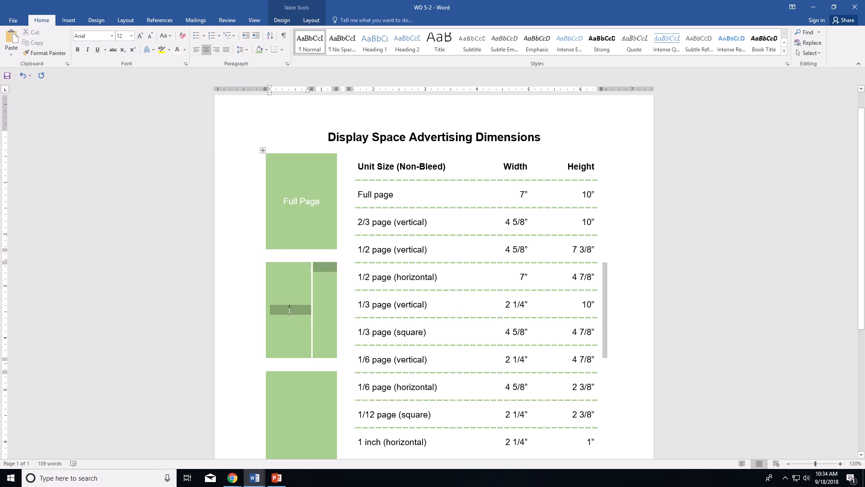
# Step: Type the label '1/3 page horizontal' into the left cell
pyautogui.click(289, 309)
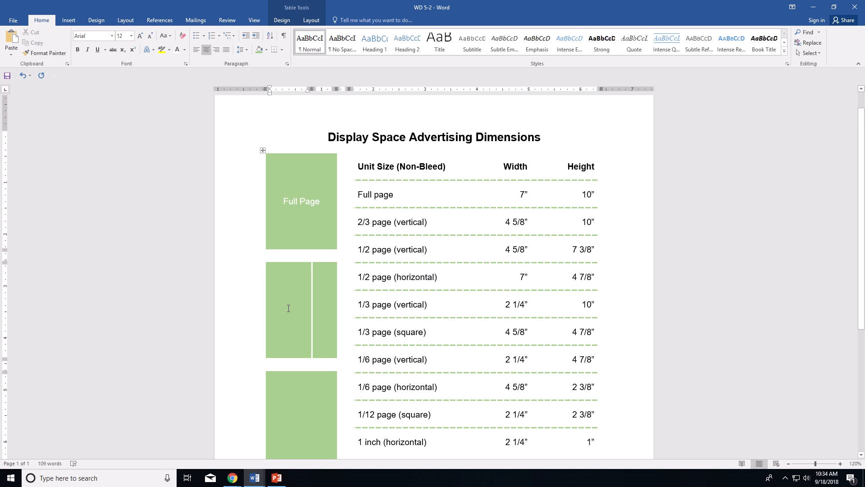
pyautogui.write('1/3')
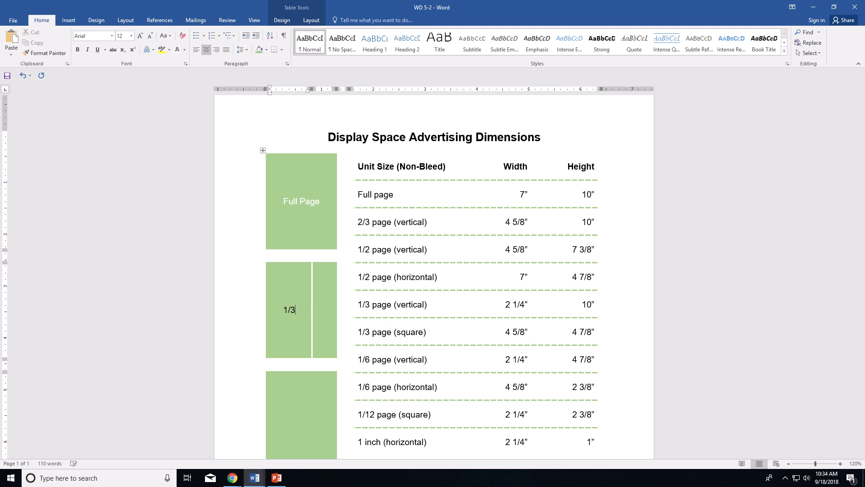
pyautogui.write('page horizontal')
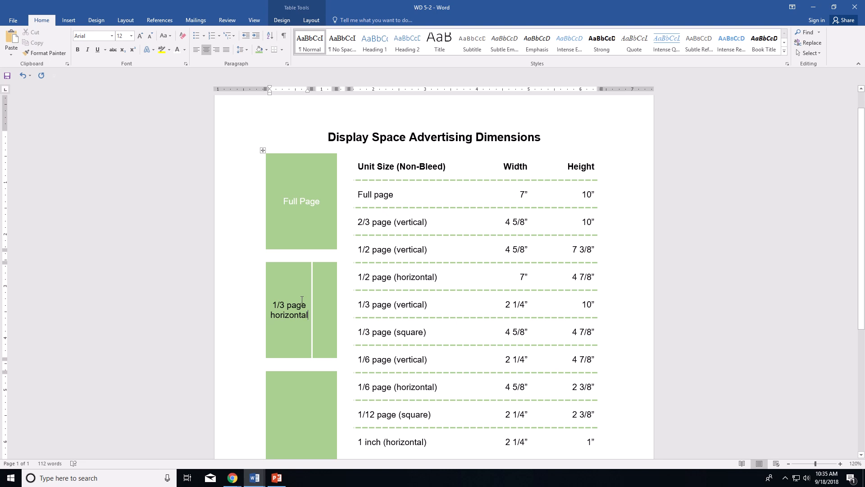
# Step: Select the '1/3 page horizontal' label and colour it White
pyautogui.moveTo(273, 305); pyautogui.dragTo(307, 314)
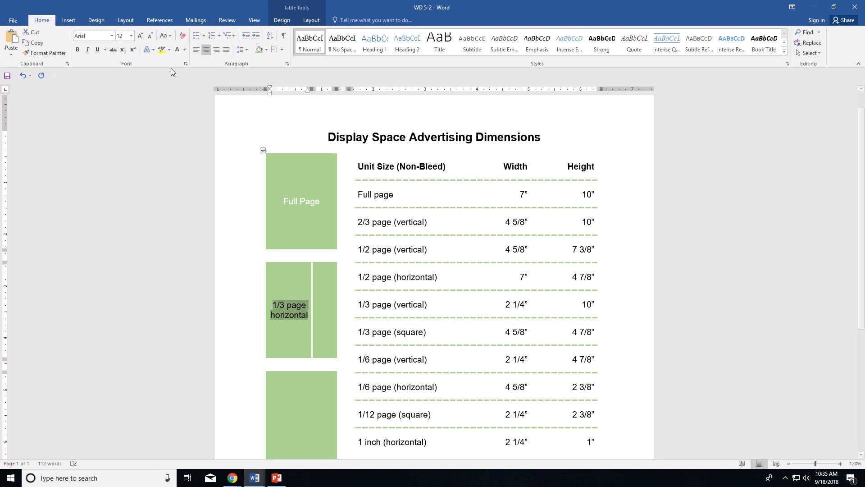
pyautogui.click(184, 50)
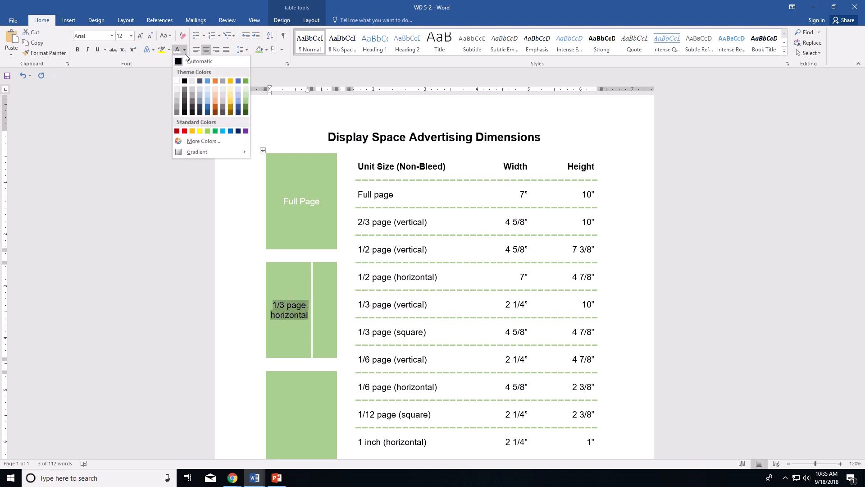
pyautogui.click(176, 83)
pyautogui.click(326, 294)
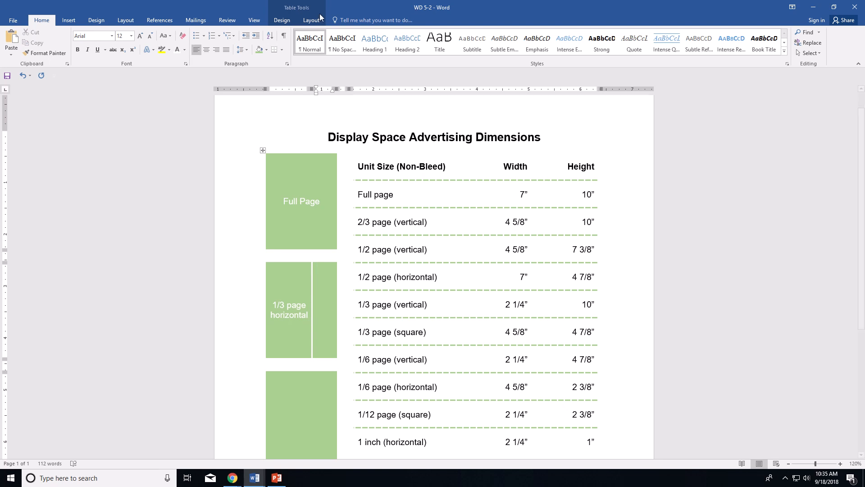
pyautogui.click(307, 23)
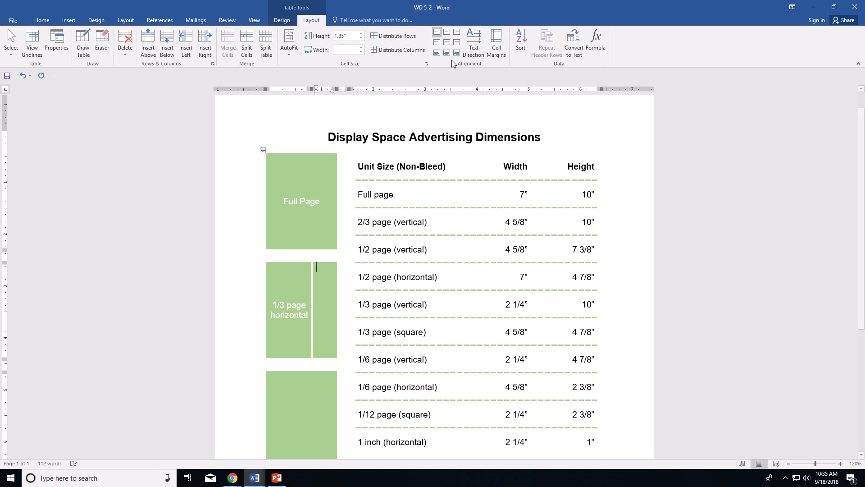
# Step: Rotate the narrow cell's text bottom-to-top, centre it, make it white and type '1/6 page'
pyautogui.click(479, 47)
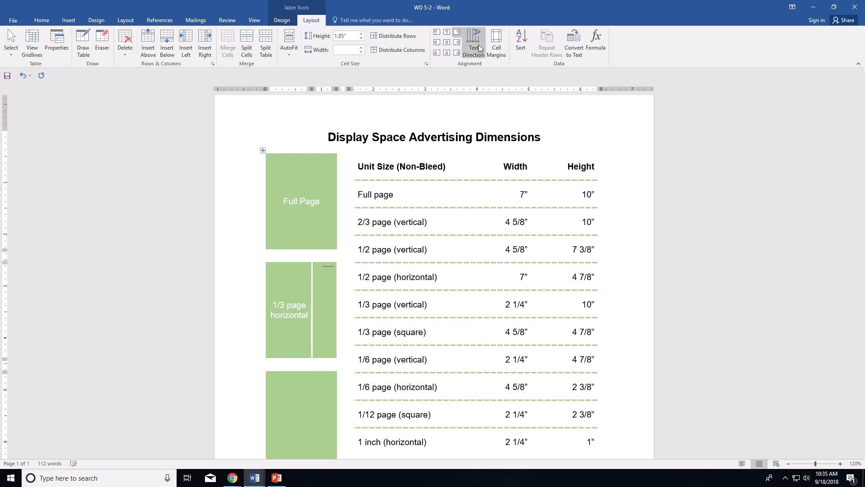
pyautogui.click(479, 47)
pyautogui.click(448, 44)
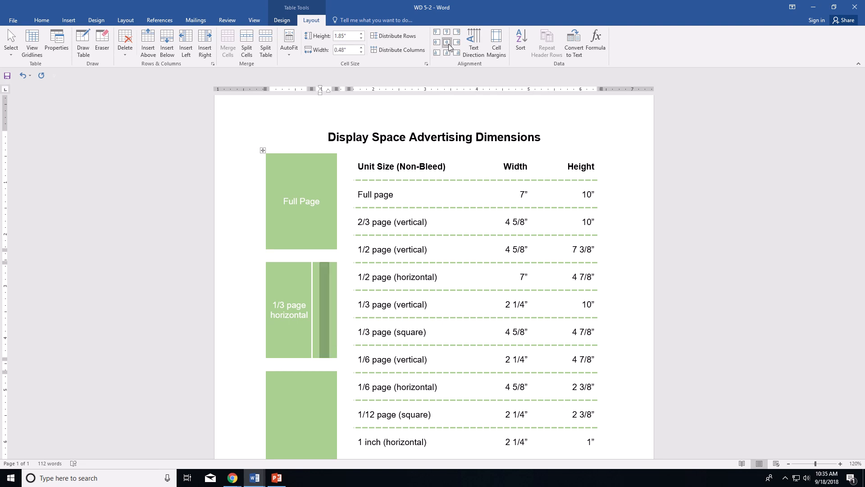
pyautogui.click(42, 20)
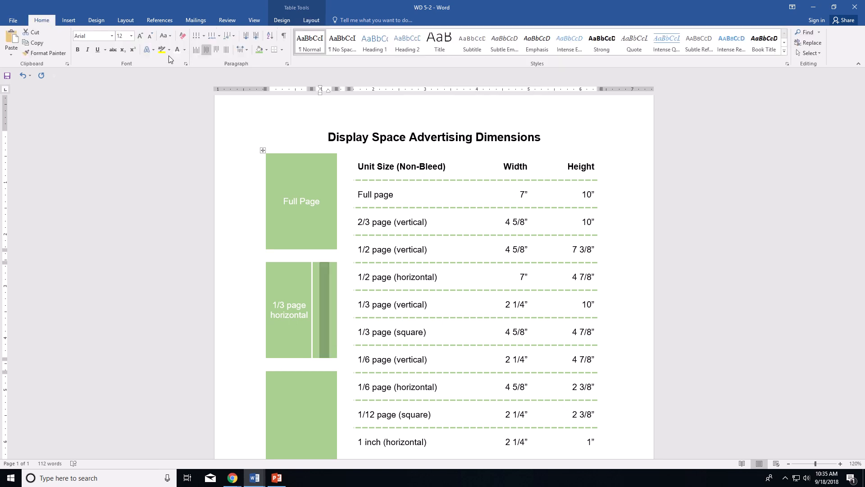
pyautogui.click(184, 50)
pyautogui.click(178, 82)
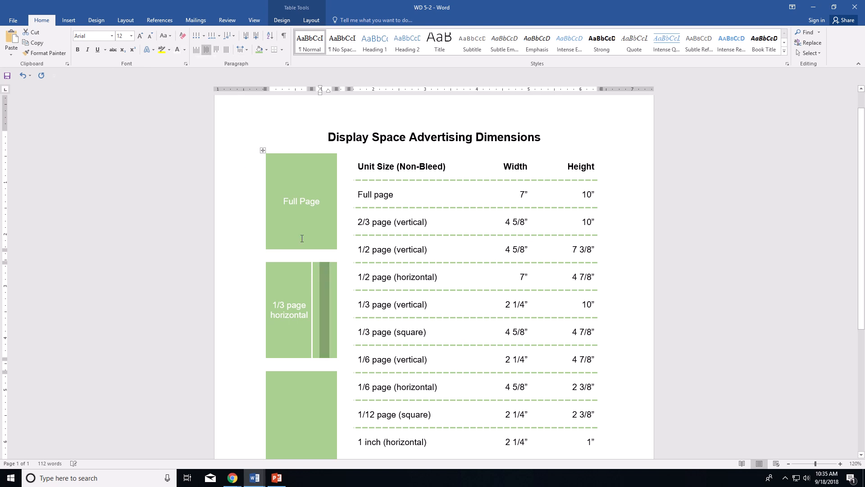
pyautogui.click(322, 316)
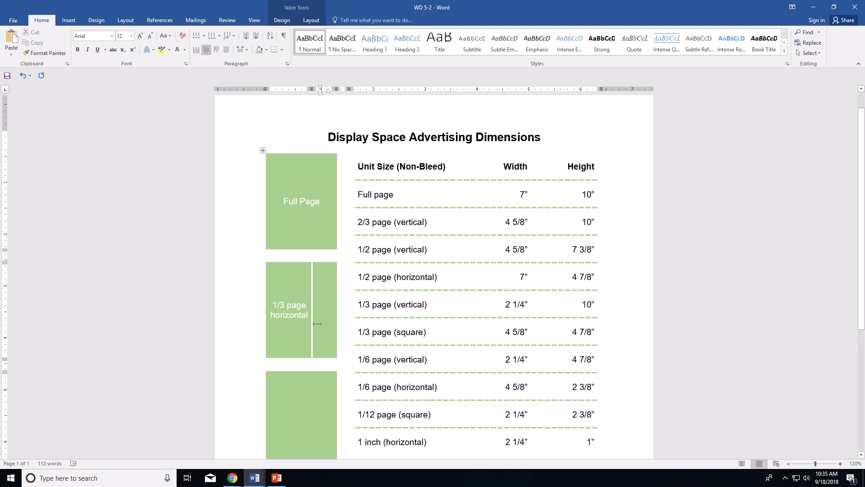
pyautogui.write('1/')
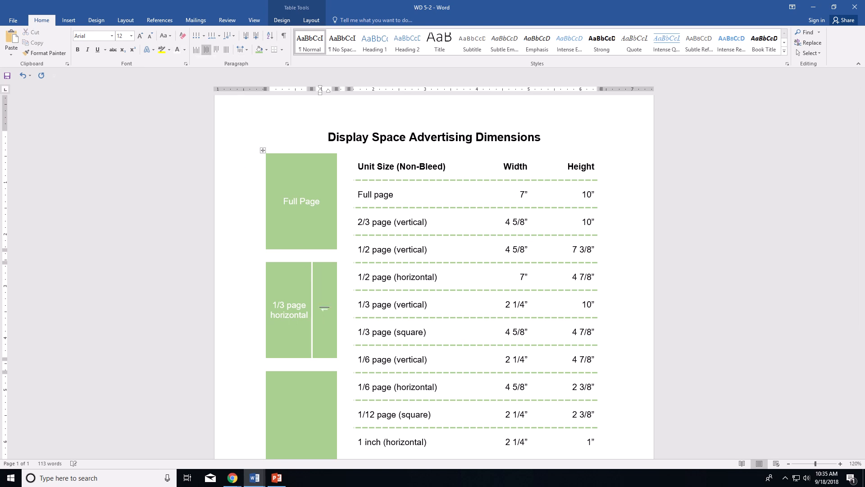
pyautogui.write('6 page')
pyautogui.scroll(-5, 343, 222)
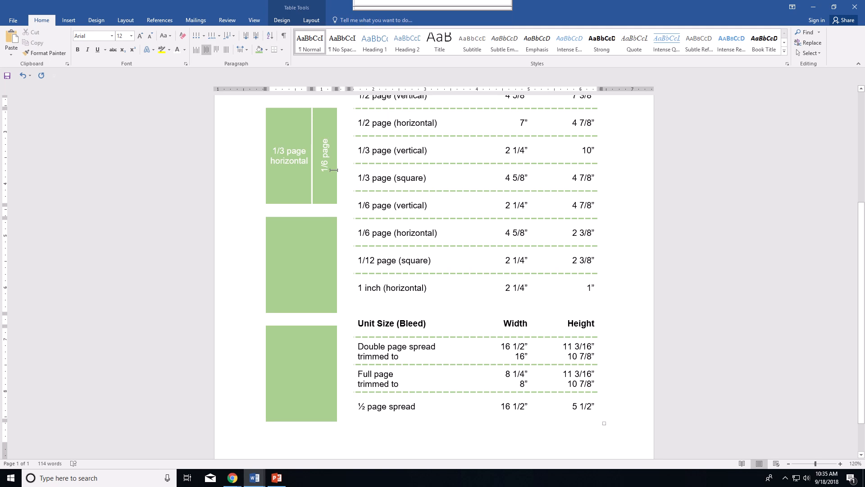
# Step: Turn on Draw Table from the table Layout ribbon and scroll back up the page
pyautogui.click(310, 21)
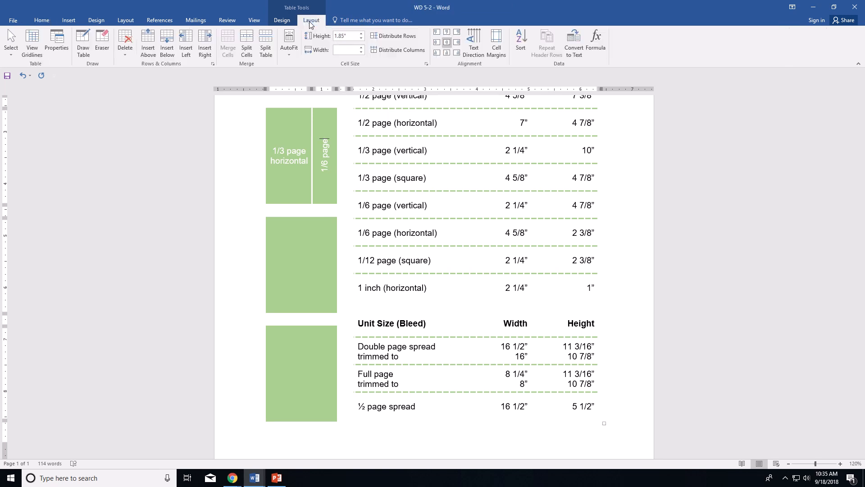
pyautogui.click(83, 43)
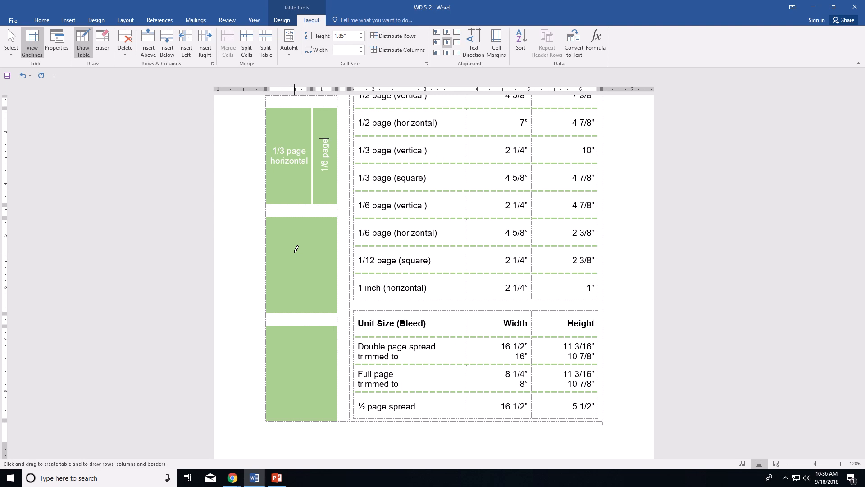
pyautogui.scroll(3, 296, 250)
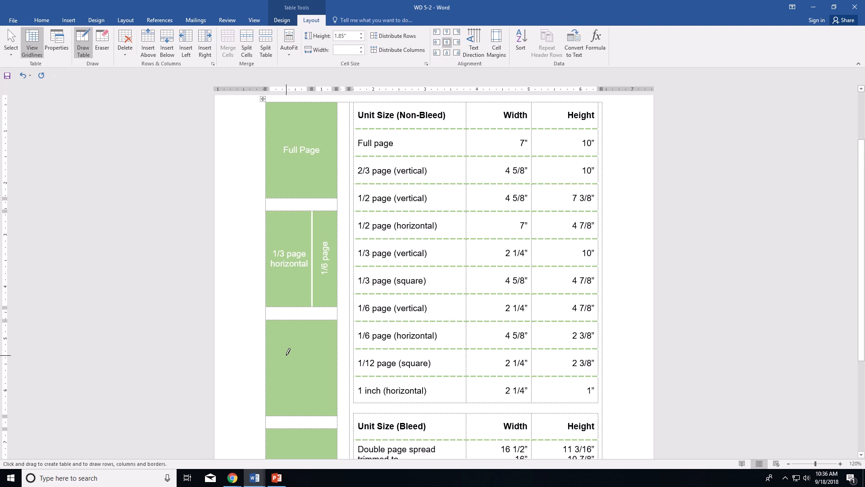
pyautogui.moveTo(370, 5)
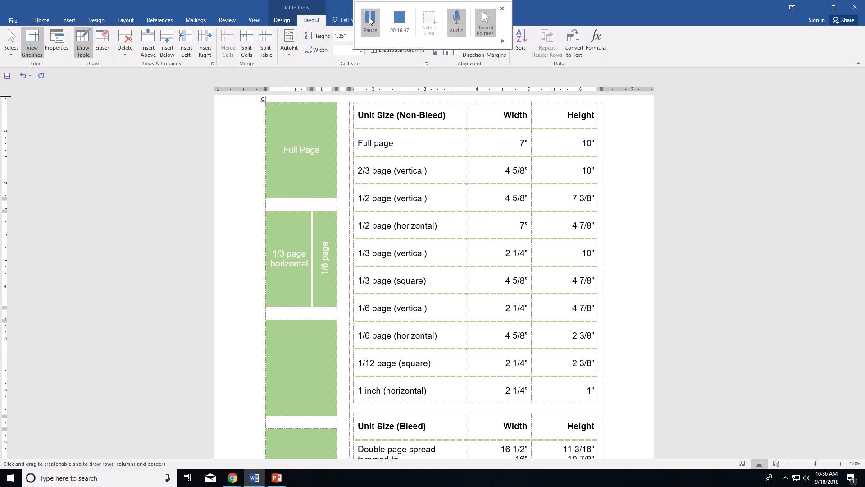
pyautogui.click(370, 20)
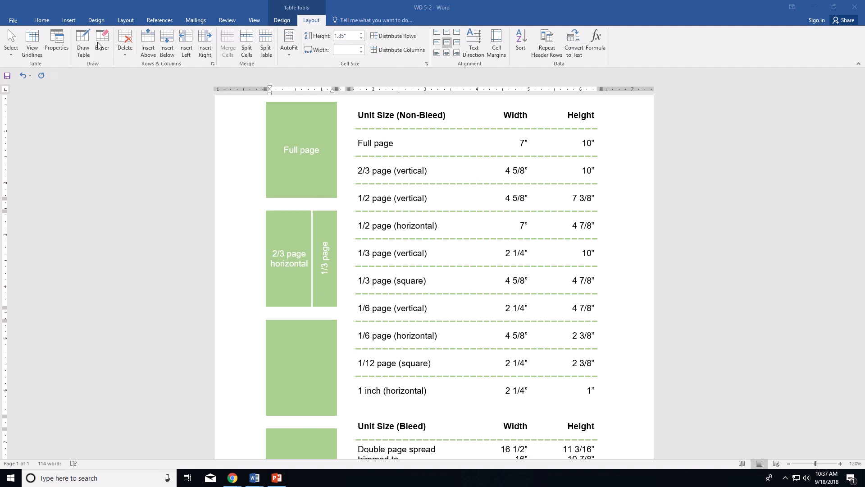
# Step: Draw a horizontal line across the third green block, then a vertical line dividing its top cell
pyautogui.click(88, 89)
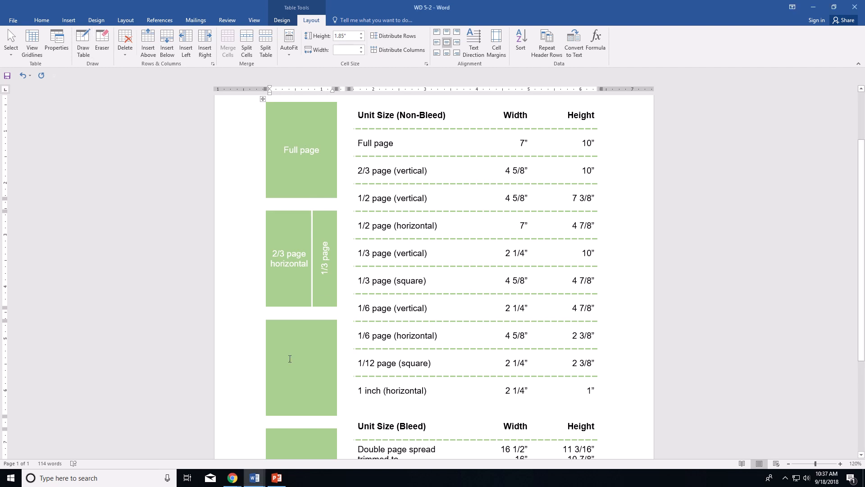
pyautogui.click(84, 29)
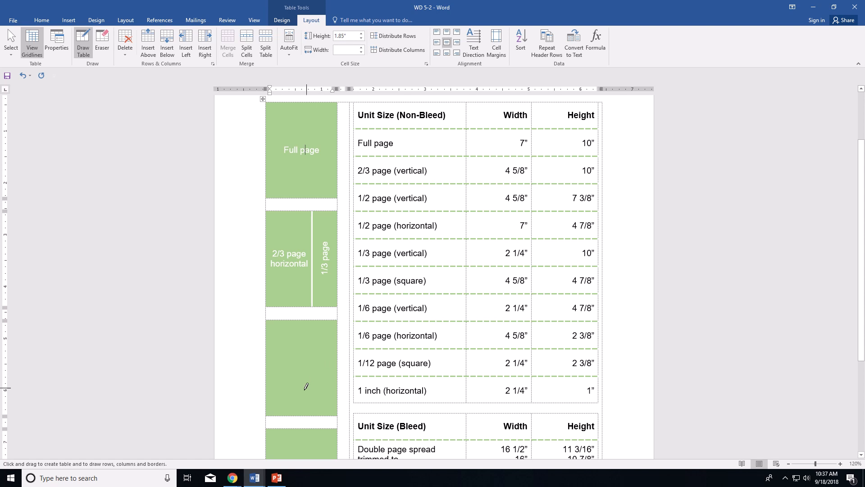
pyautogui.moveTo(267, 366); pyautogui.dragTo(334, 367)
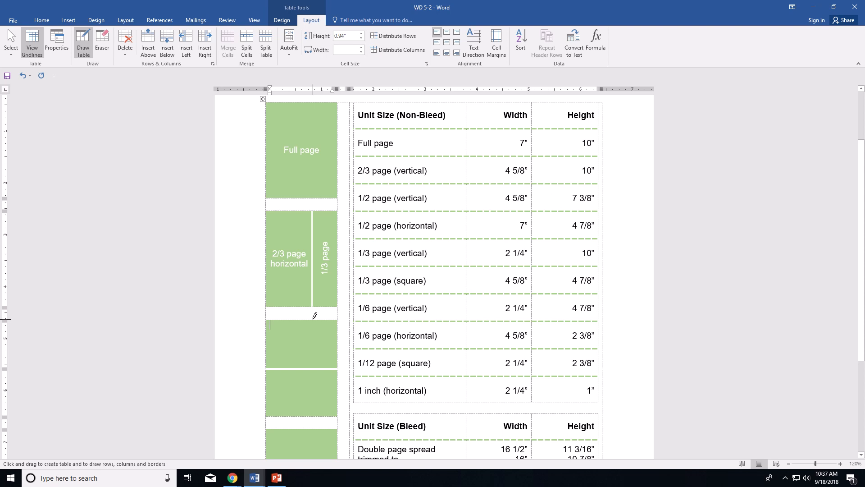
pyautogui.moveTo(314, 315); pyautogui.dragTo(316, 356)
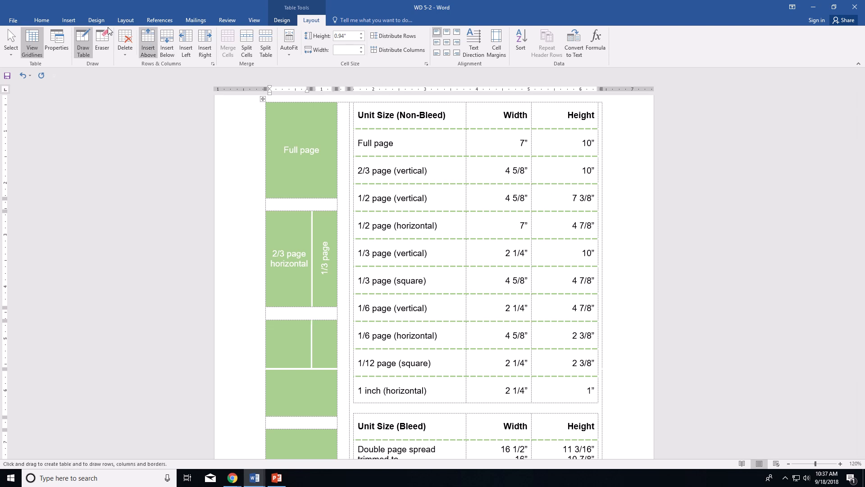
# Step: Label the new left cell '1/3 page horizontal' in white, centred text
pyautogui.click(41, 20)
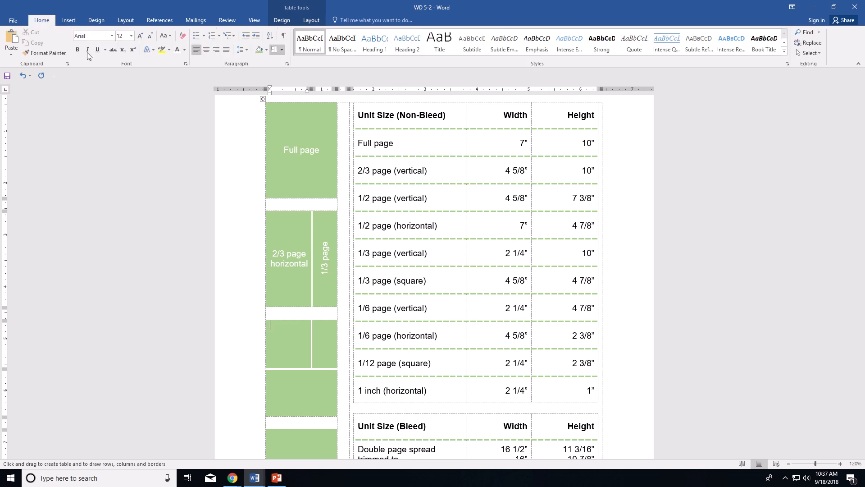
pyautogui.click(185, 53)
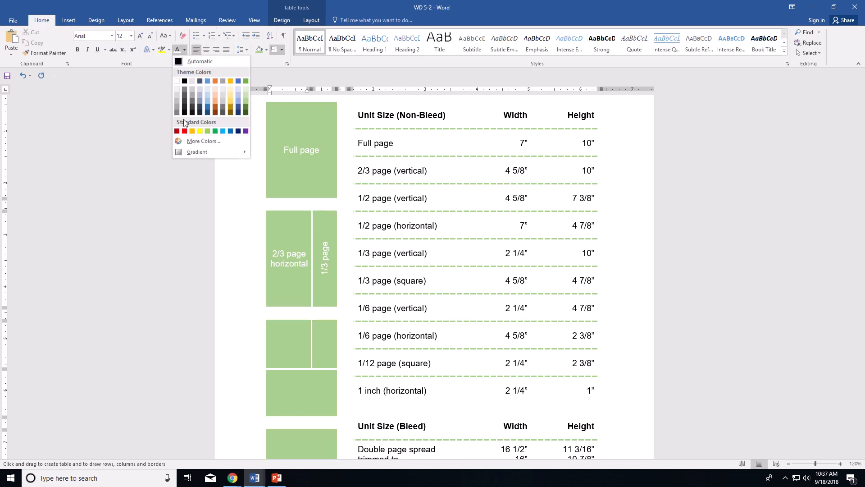
pyautogui.click(273, 145)
pyautogui.click(311, 20)
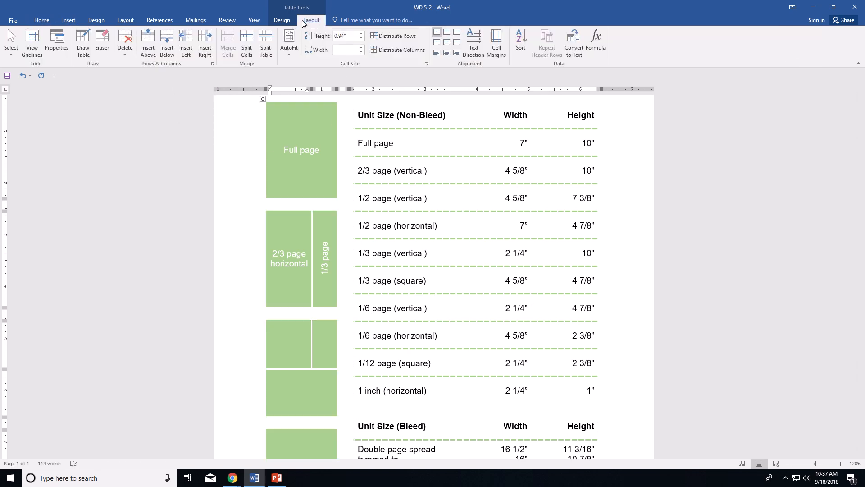
pyautogui.click(447, 46)
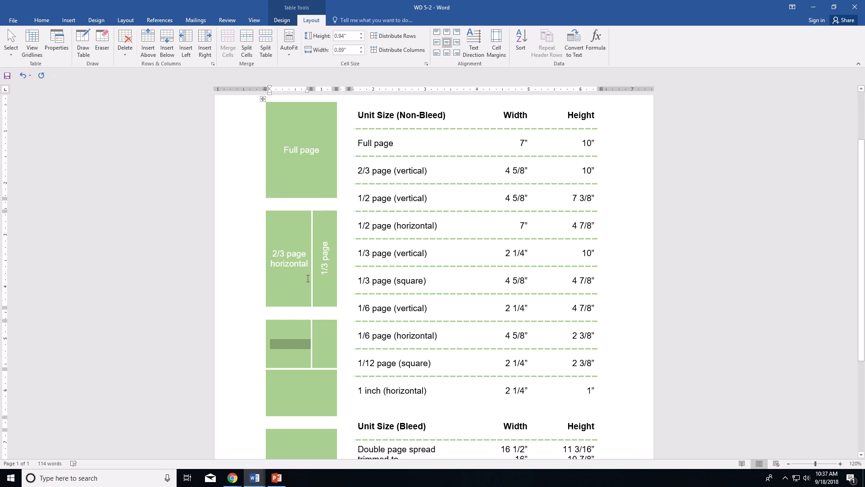
pyautogui.click(291, 344)
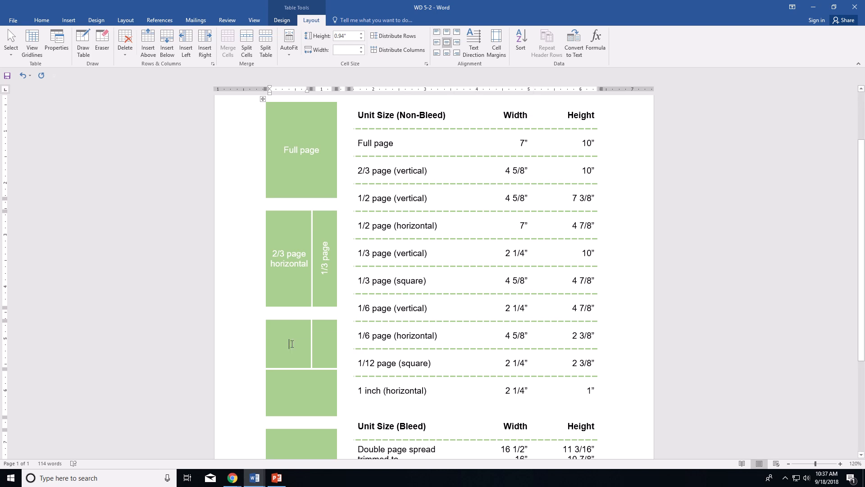
pyautogui.write('1/3')
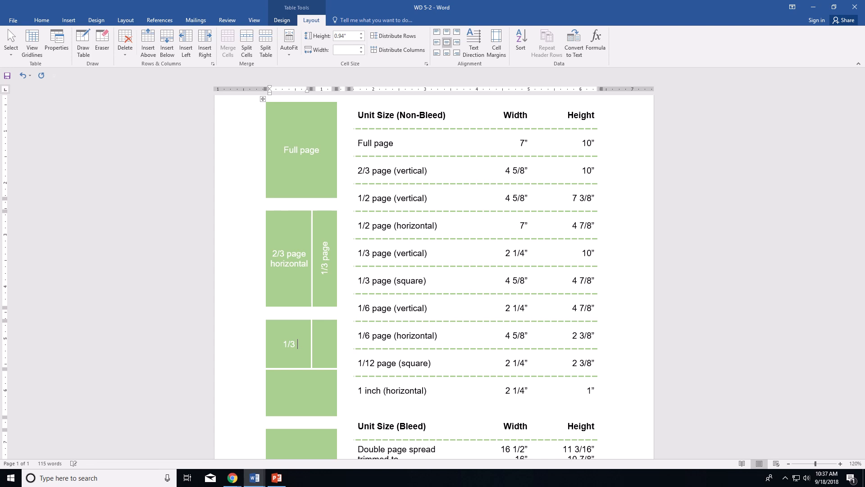
pyautogui.write(' page hoirzontal')
pyautogui.press('BackSpace')
pyautogui.press('BackSpace')
pyautogui.press('BackSpace')
pyautogui.press('BackSpace')
pyautogui.press('BackSpace')
pyautogui.press('BackSpace')
pyautogui.press('BackSpace')
pyautogui.press('BackSpace')
pyautogui.write('rizontal')
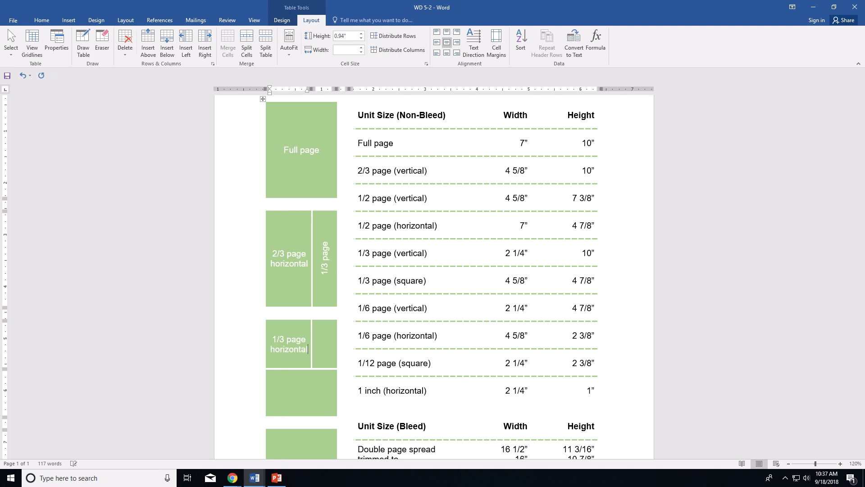
# Step: Label the narrow right cell '1/6 page' in white, centred text rotated bottom-to-top
pyautogui.click(324, 343)
pyautogui.click(42, 20)
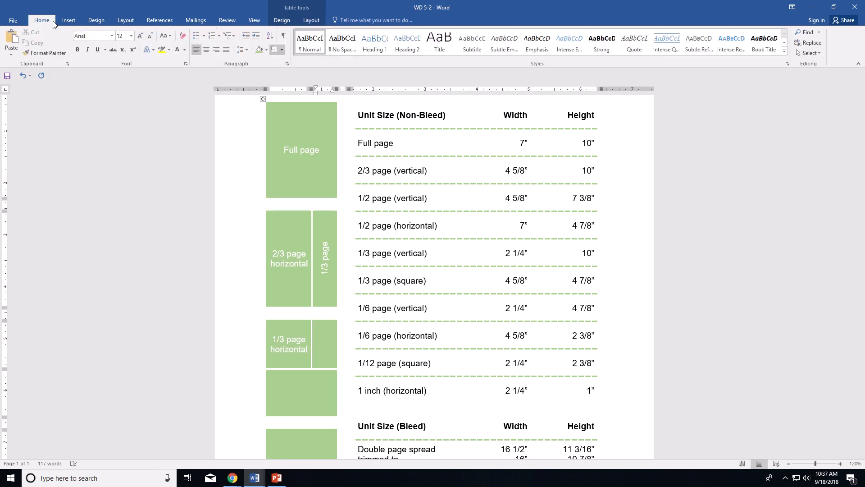
pyautogui.click(186, 51)
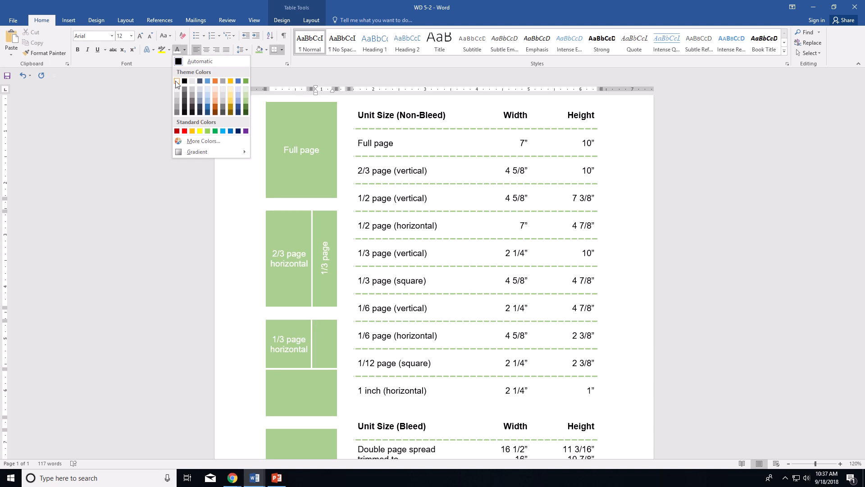
pyautogui.click(179, 85)
pyautogui.click(311, 21)
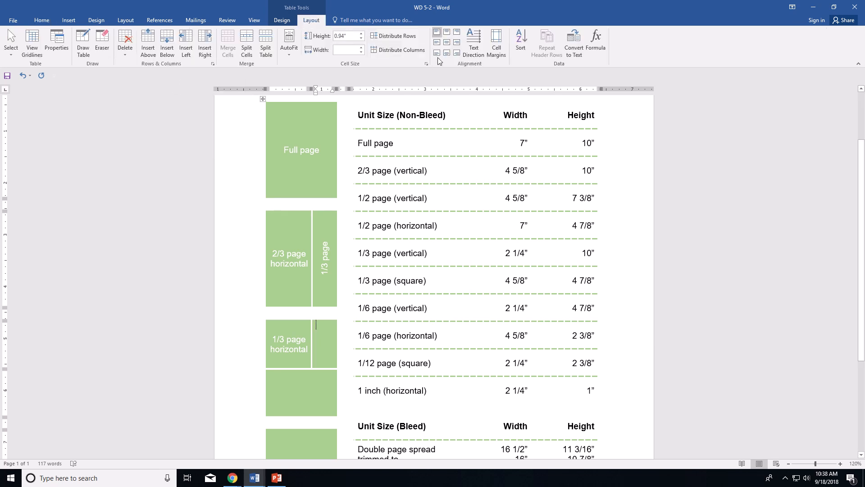
pyautogui.click(474, 50)
pyautogui.click(474, 50)
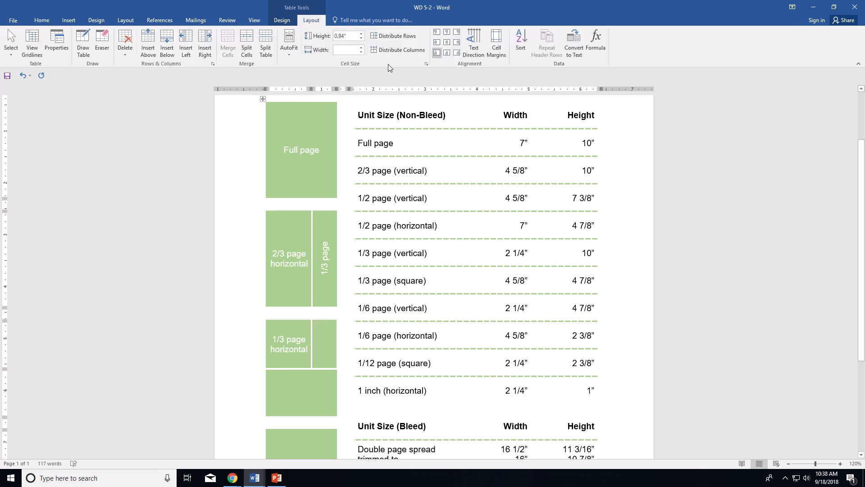
pyautogui.click(446, 41)
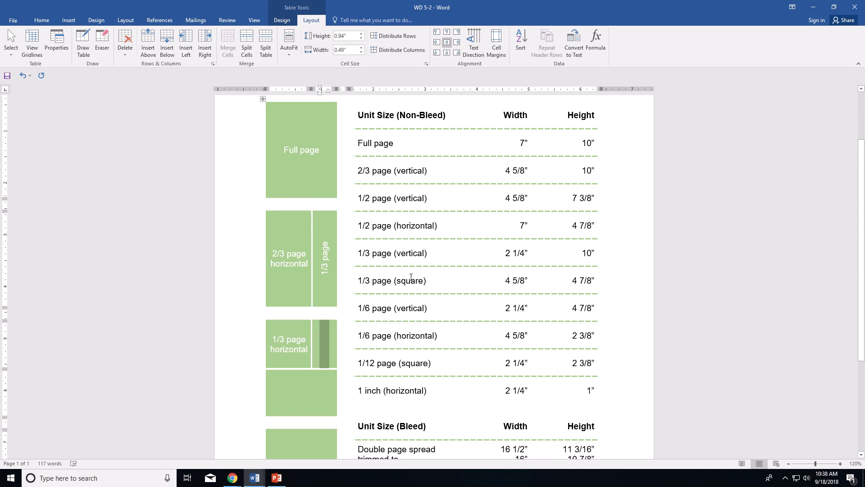
pyautogui.write('1/6')
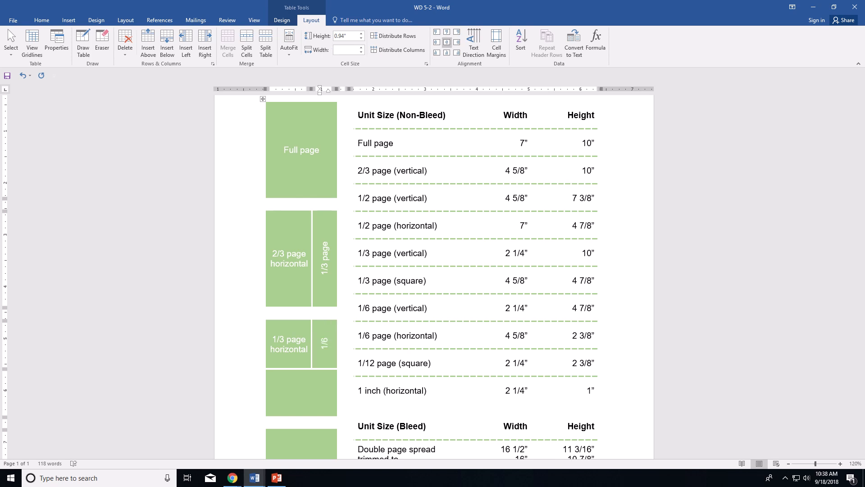
pyautogui.write(' page')
pyautogui.click(325, 237)
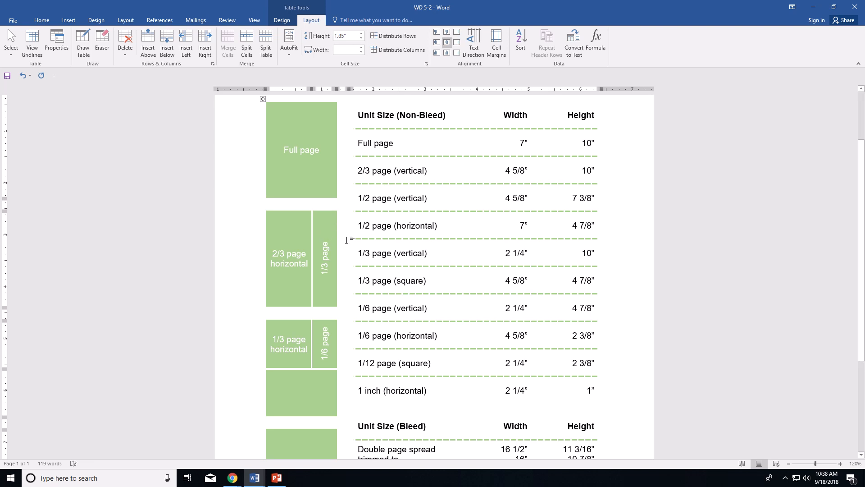
# Step: Extend the rotated label to '1/3 page vertical' and set white, centred text in the block below
pyautogui.write('vertical')
pyautogui.click(299, 383)
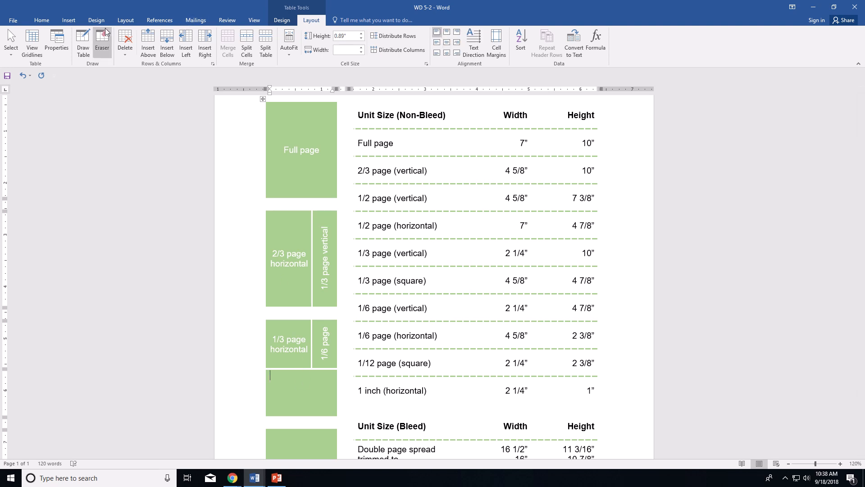
pyautogui.click(44, 21)
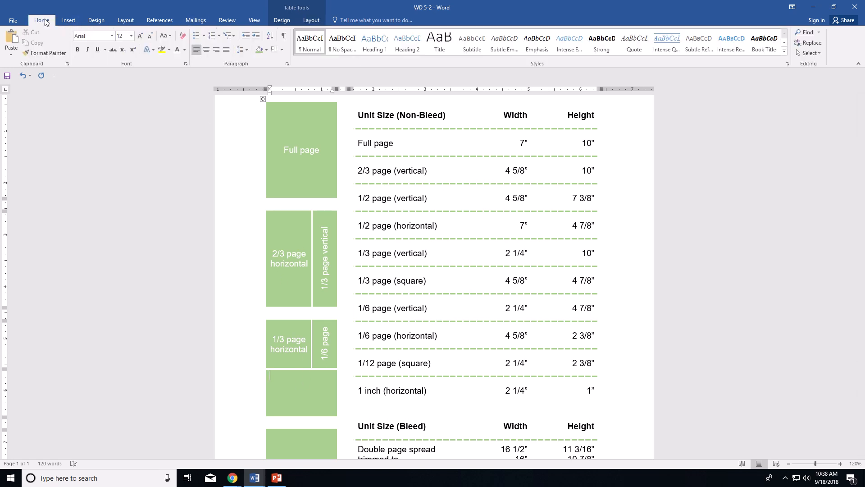
pyautogui.click(184, 49)
pyautogui.click(183, 81)
pyautogui.click(311, 20)
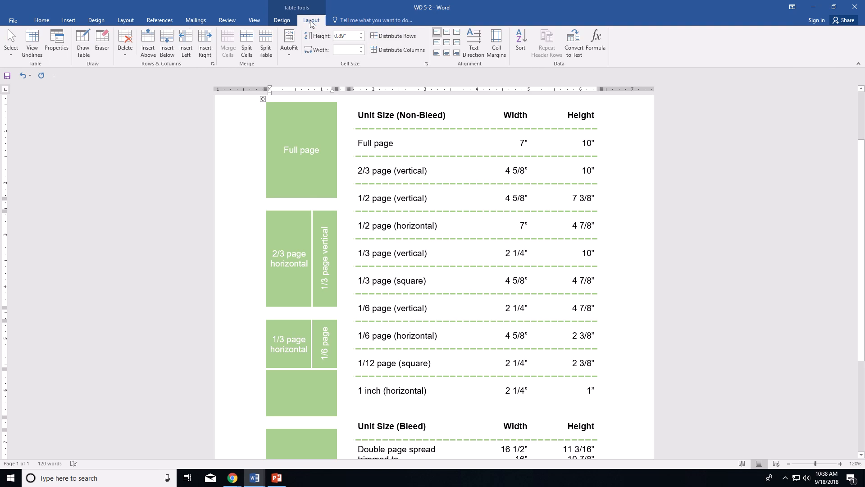
pyautogui.click(446, 47)
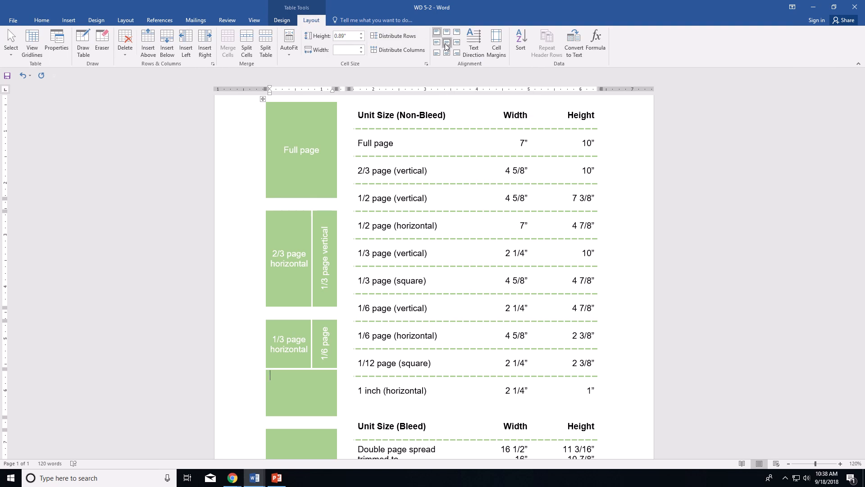
# Step: Type '1/2 page horizontal' in the lower block, undoing Word's automatic ½ fraction
pyautogui.click(306, 390)
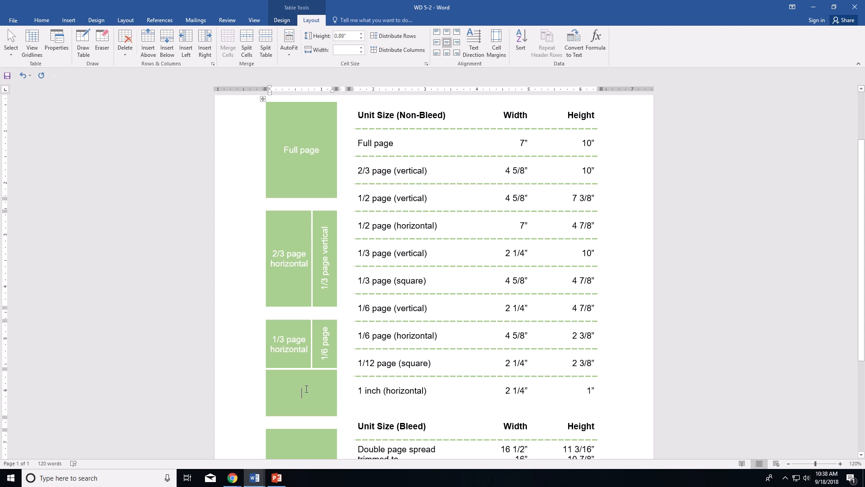
pyautogui.write('1/2')
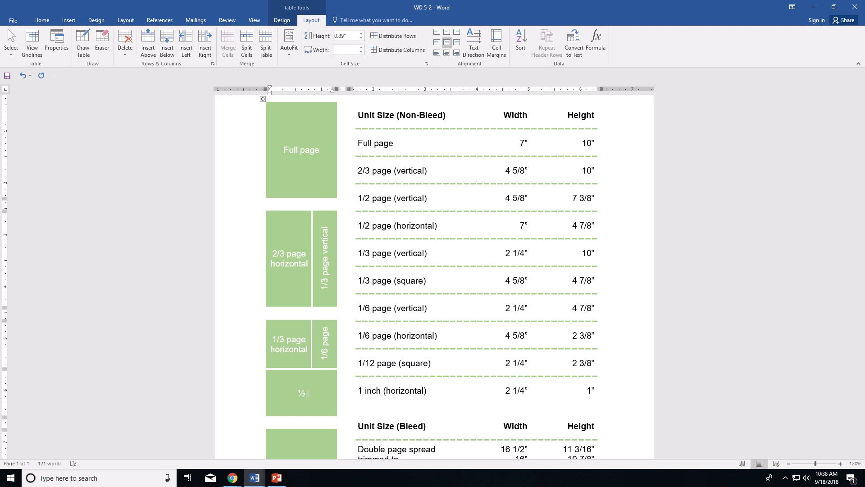
pyautogui.hotkey('ctrl', 'z')
pyautogui.write('Page')
pyautogui.press('BackSpace')
pyautogui.press('BackSpace')
pyautogui.press('BackSpace')
pyautogui.press('BackSpace')
pyautogui.write('page horizontal')
pyautogui.scroll(-4, 333, 376)
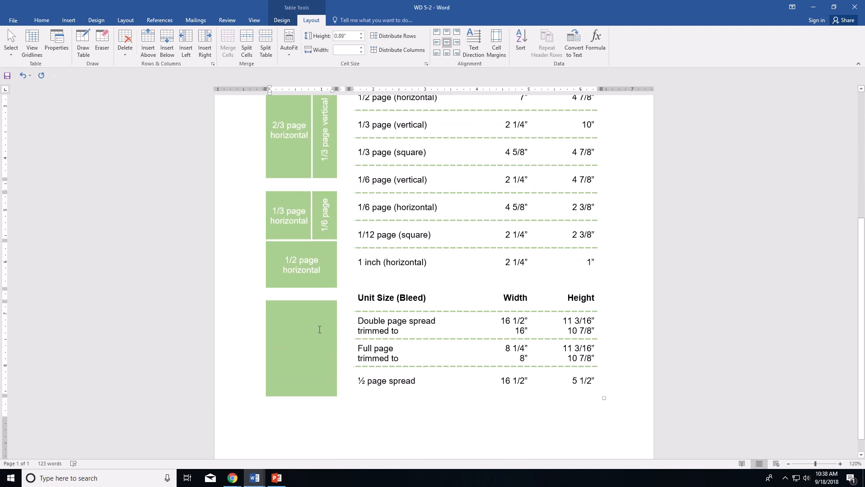
# Step: Draw one vertical and four horizontal lines to split the bottom green block into sub-cells
pyautogui.click(319, 330)
pyautogui.click(83, 43)
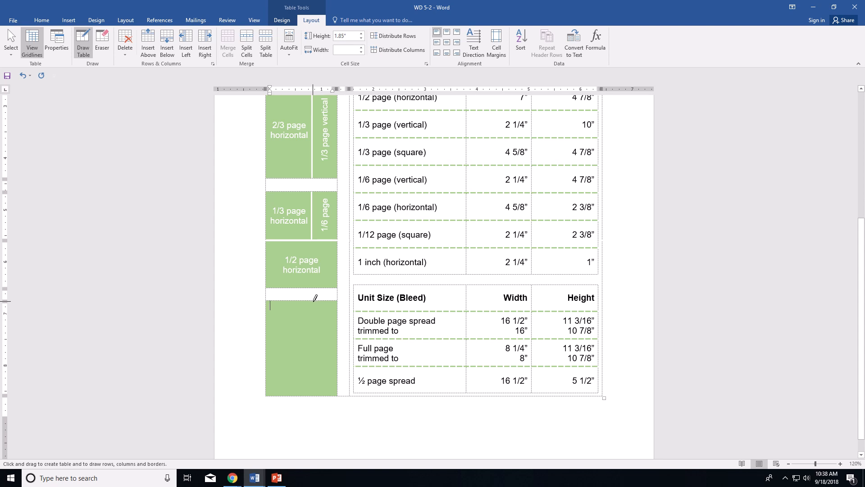
pyautogui.moveTo(315, 299); pyautogui.dragTo(315, 394)
pyautogui.moveTo(313, 350); pyautogui.dragTo(339, 348)
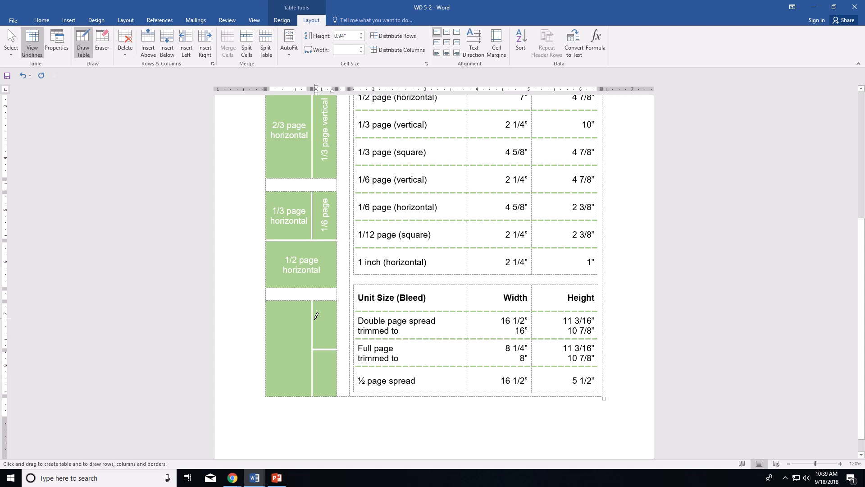
pyautogui.moveTo(315, 318); pyautogui.dragTo(337, 319)
pyautogui.moveTo(317, 334); pyautogui.dragTo(337, 334)
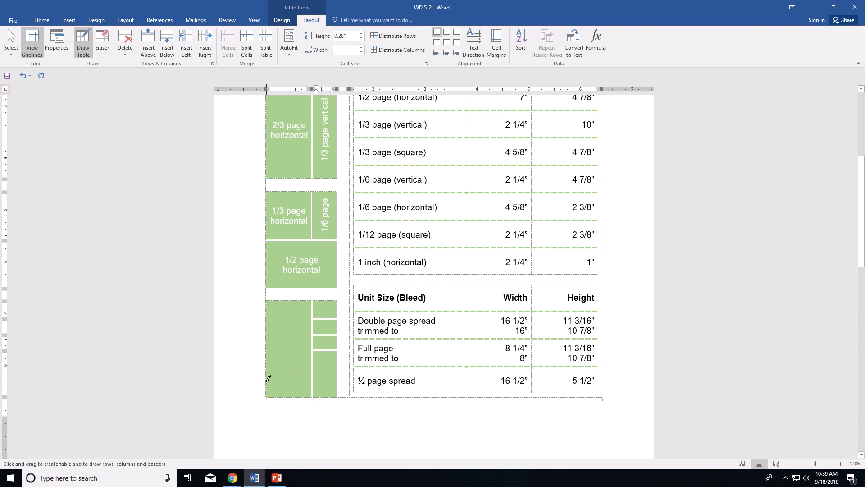
pyautogui.moveTo(267, 382); pyautogui.dragTo(306, 381)
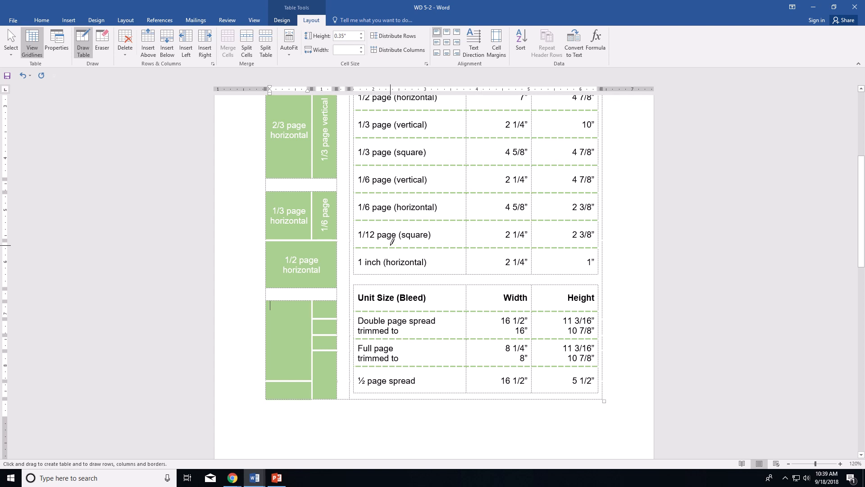
pyautogui.click(83, 42)
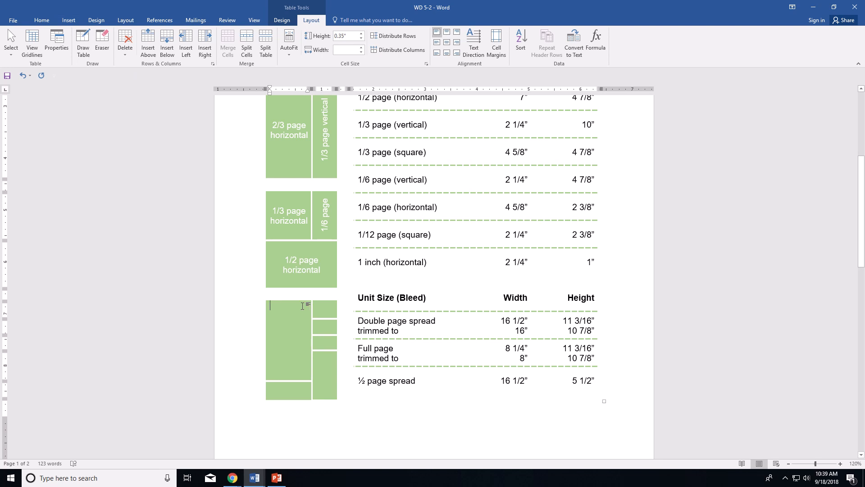
# Step: Type '1/2 page vertical' in white, centred text in the large left cell, undoing the ½ autoformat
pyautogui.click(42, 20)
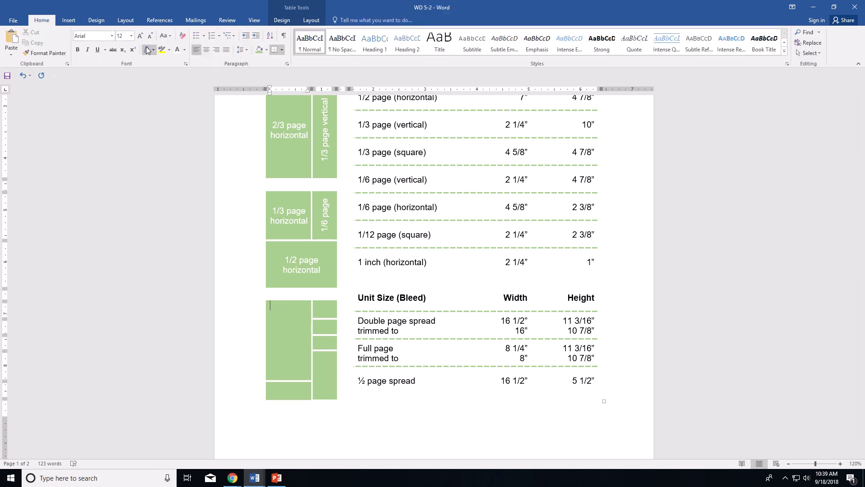
pyautogui.click(185, 50)
pyautogui.click(179, 84)
pyautogui.click(310, 20)
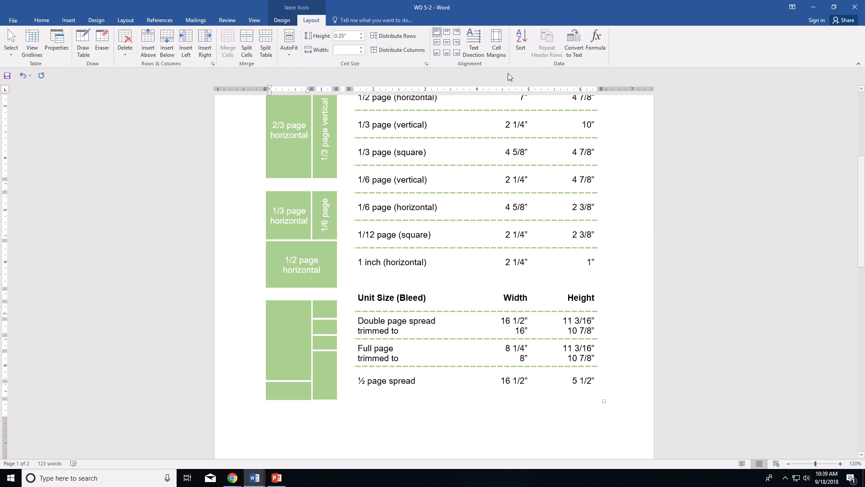
pyautogui.click(447, 42)
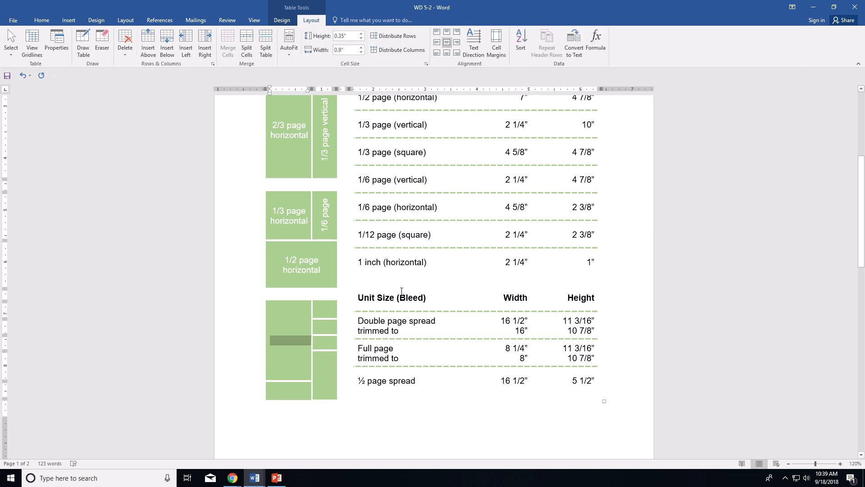
pyautogui.write('1/')
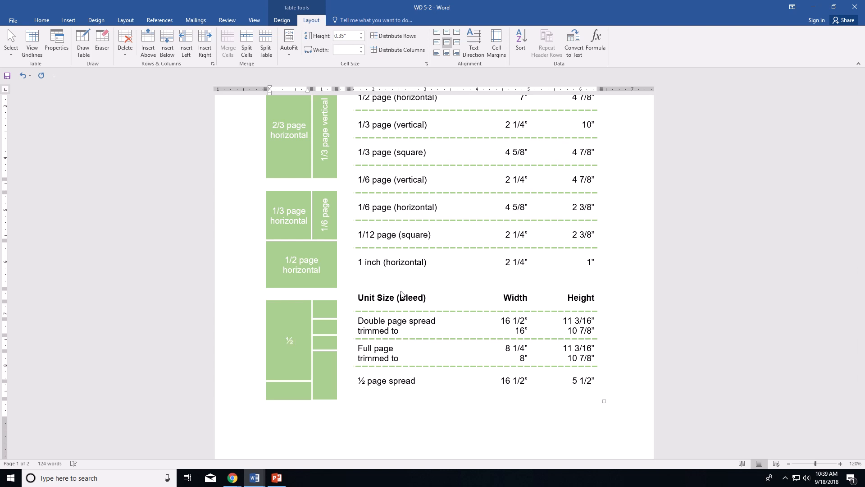
pyautogui.hotkey('ctrl', 'z')
pyautogui.write('page vertical')
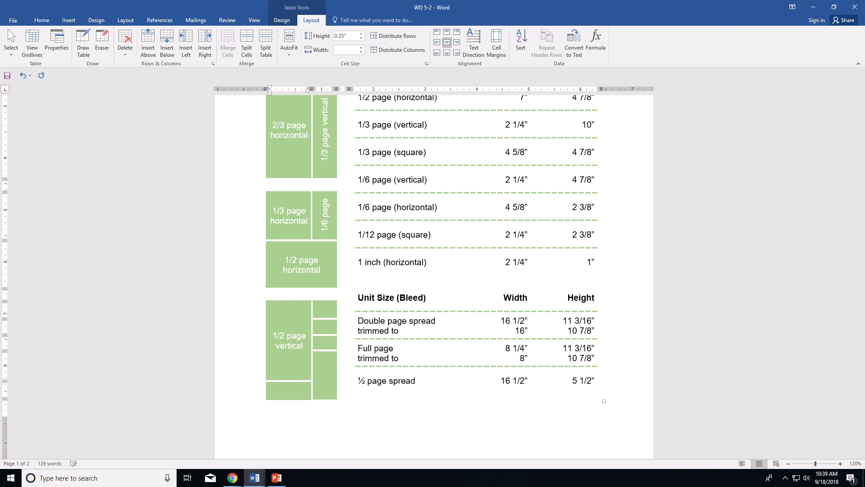
pyautogui.click(325, 328)
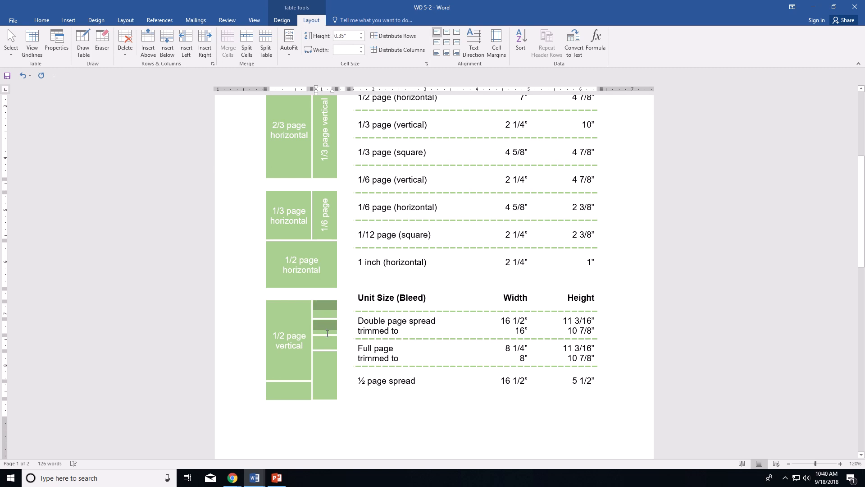
# Step: Give the small stacked cells white, centred text and label them '1/12' and '1"'
pyautogui.moveTo(327, 335); pyautogui.dragTo(327, 343)
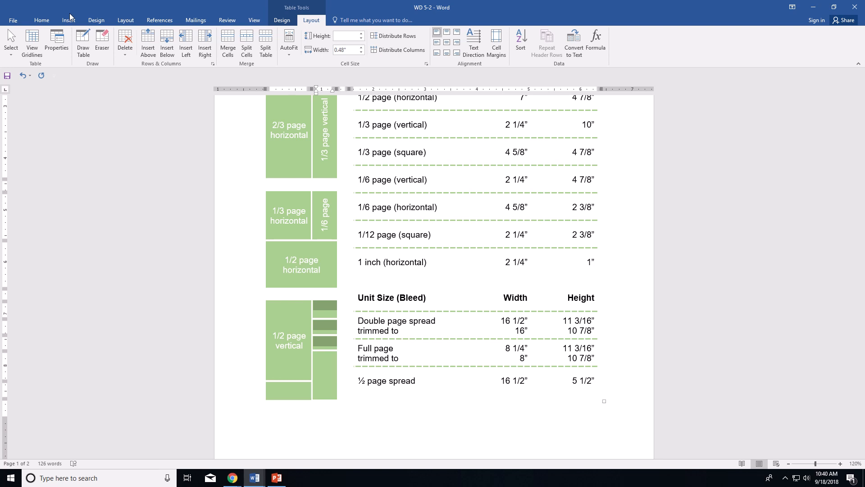
pyautogui.click(42, 21)
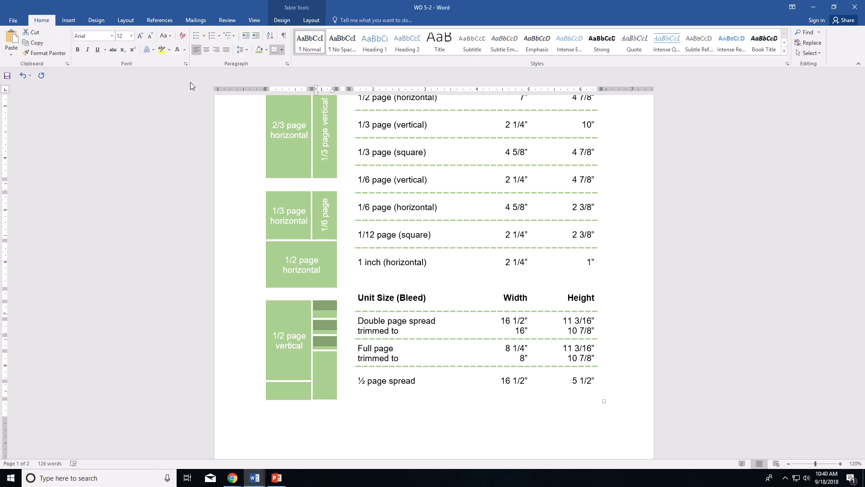
pyautogui.click(184, 50)
pyautogui.click(183, 79)
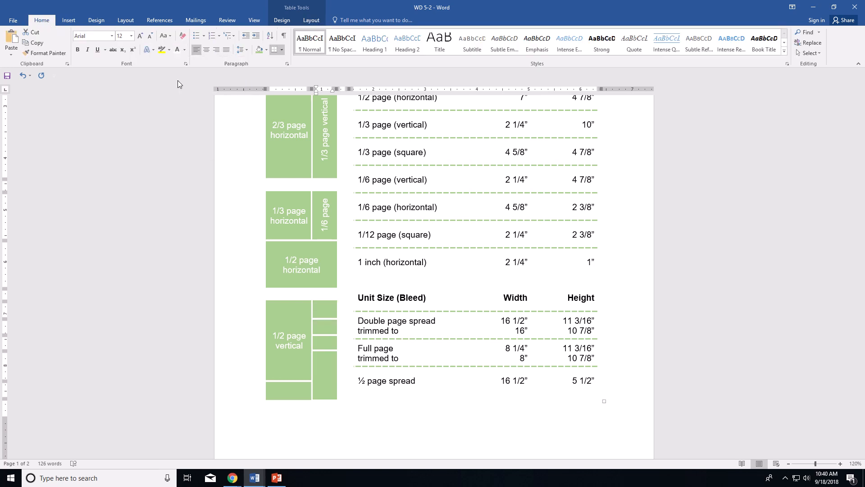
pyautogui.click(311, 20)
pyautogui.click(449, 46)
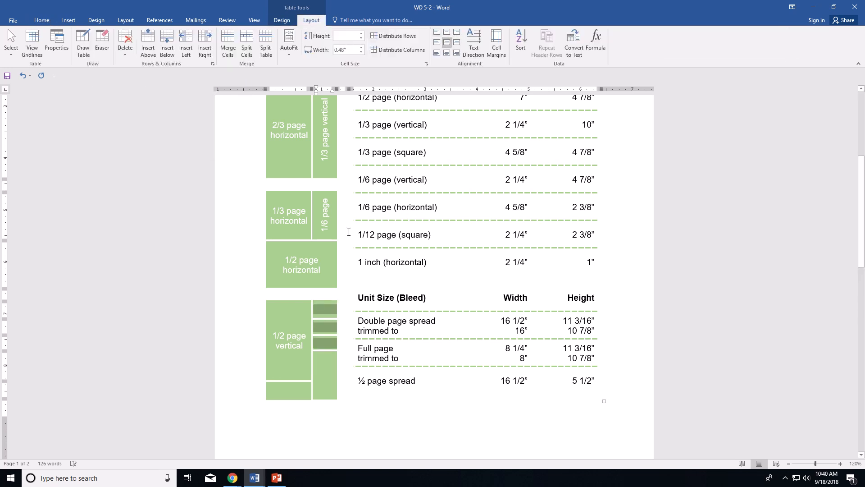
pyautogui.click(337, 307)
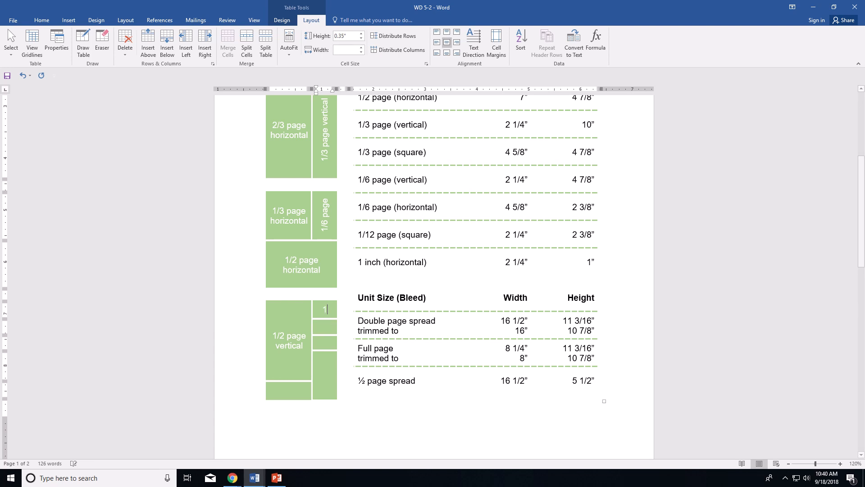
pyautogui.write('1/12')
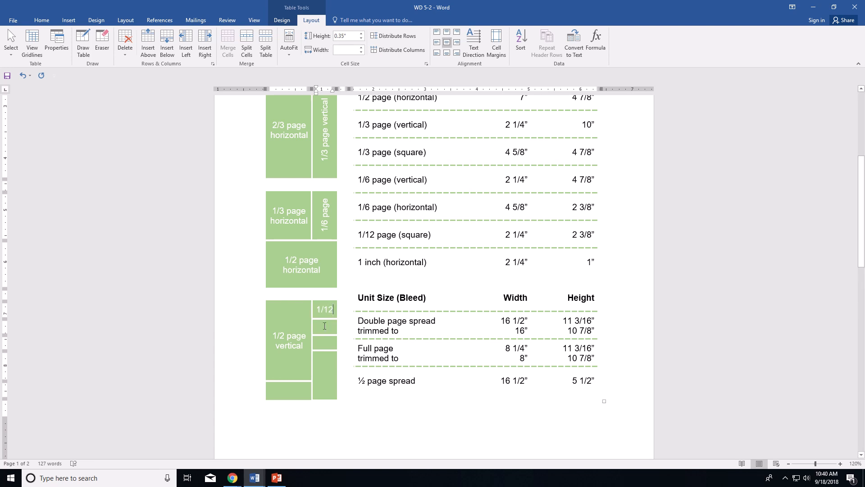
pyautogui.click(324, 325)
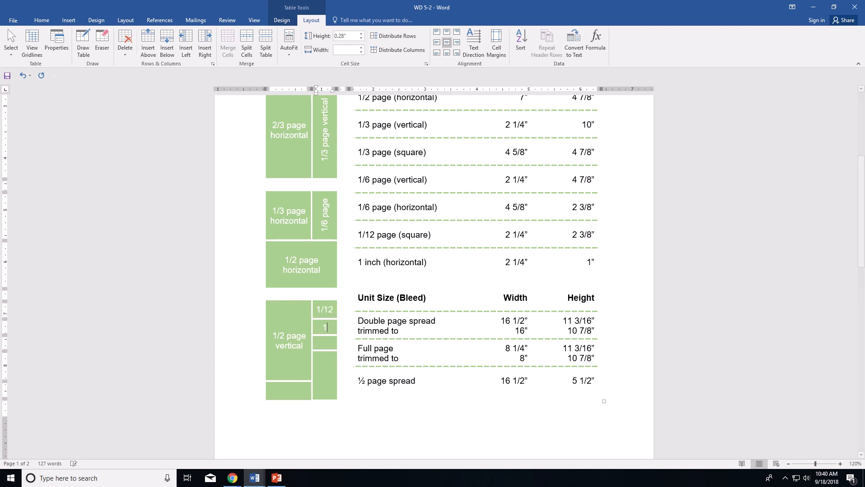
pyautogui.write('1')
pyautogui.write('"')
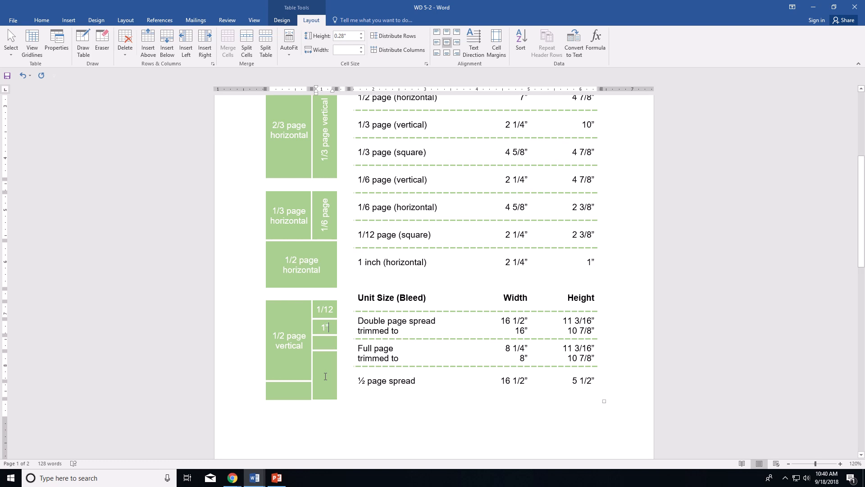
# Step: Label the tall narrow cell '1/6 page' in white, centred, vertically rotated text
pyautogui.click(325, 390)
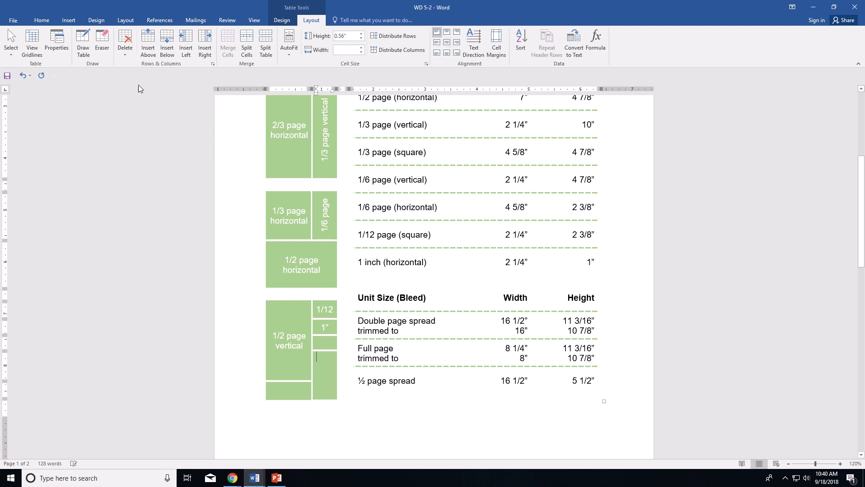
pyautogui.click(42, 21)
pyautogui.click(185, 50)
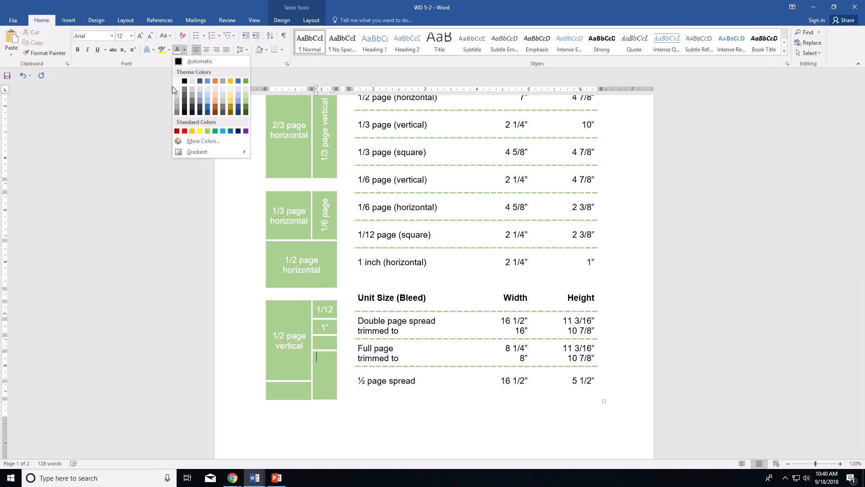
pyautogui.click(175, 81)
pyautogui.click(309, 20)
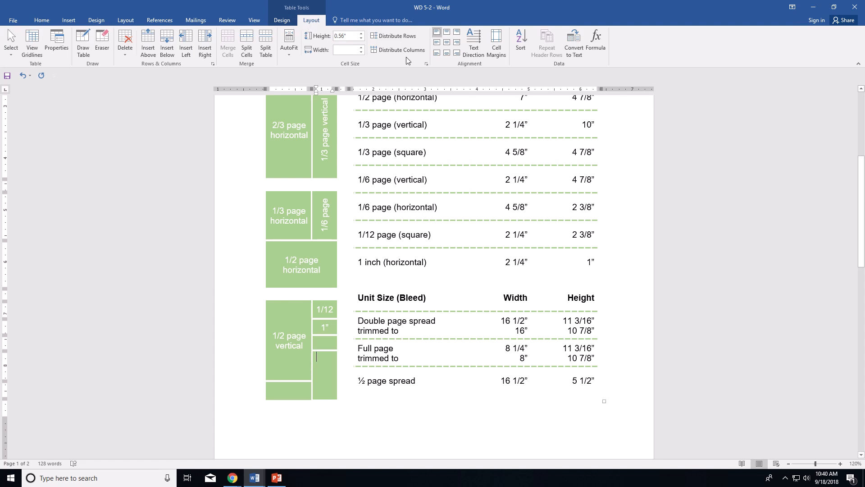
pyautogui.click(474, 42)
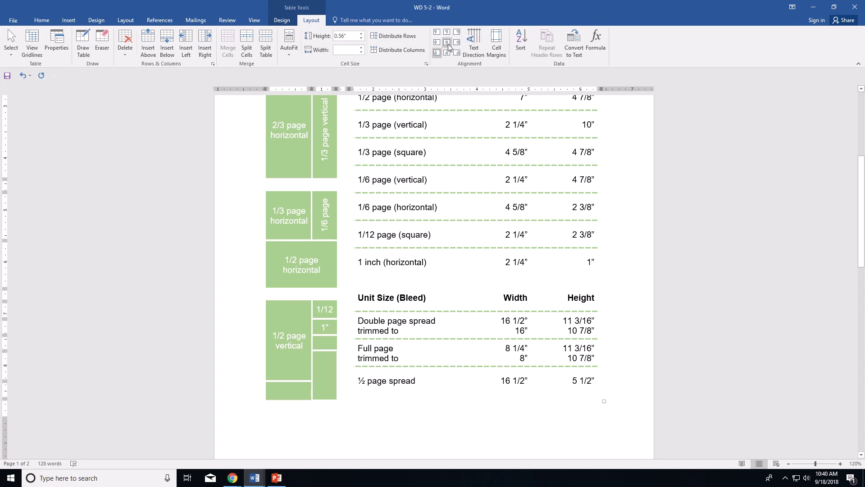
pyautogui.click(448, 47)
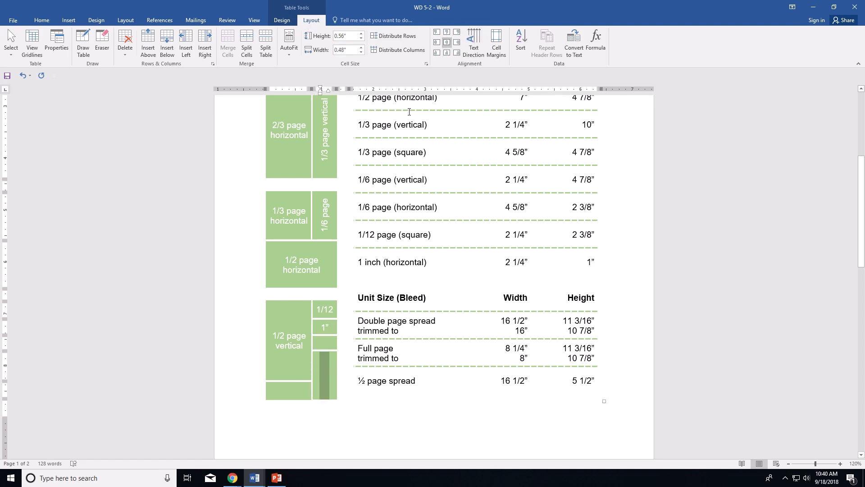
pyautogui.write('1/6')
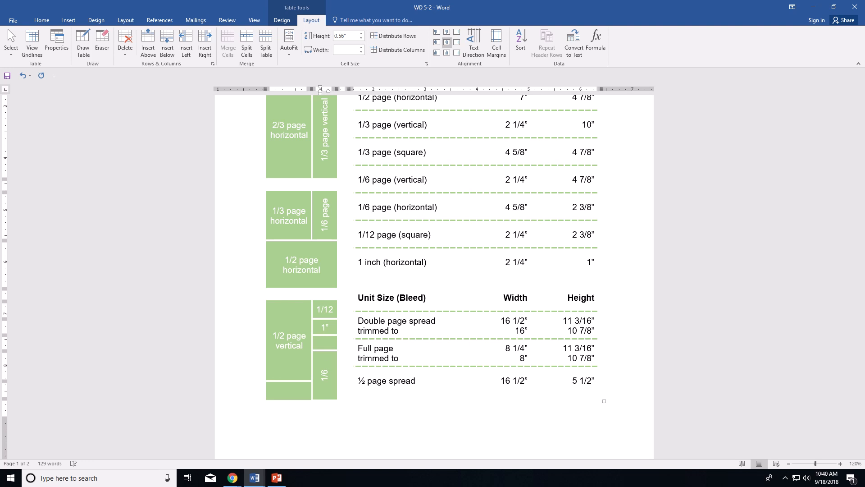
pyautogui.write(' page')
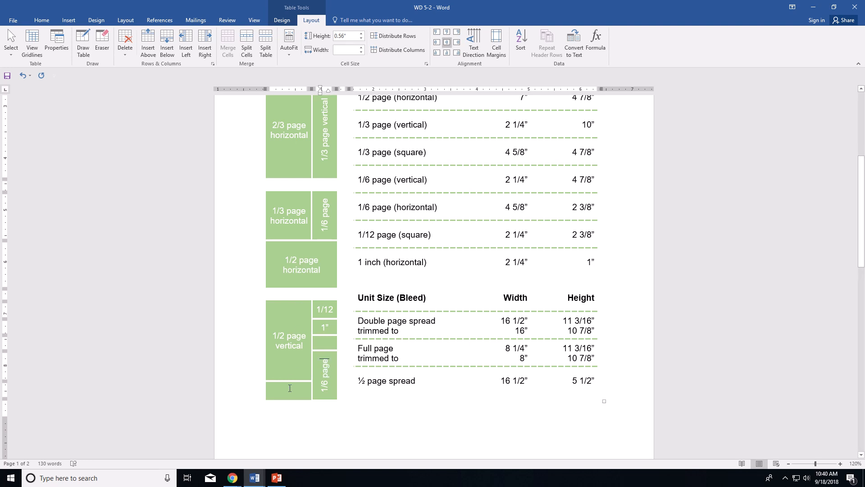
# Step: Add white, centred '1/6 page' text to the bottom-left cell beneath 1/2 page vertical
pyautogui.click(290, 388)
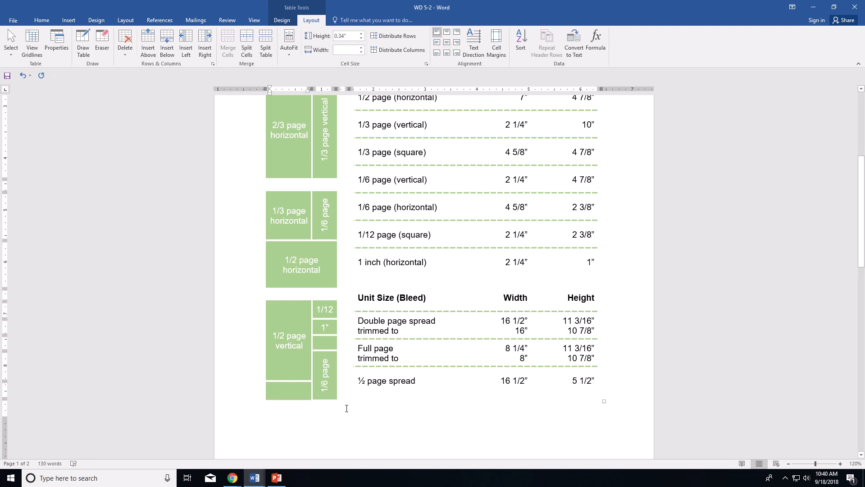
pyautogui.click(41, 19)
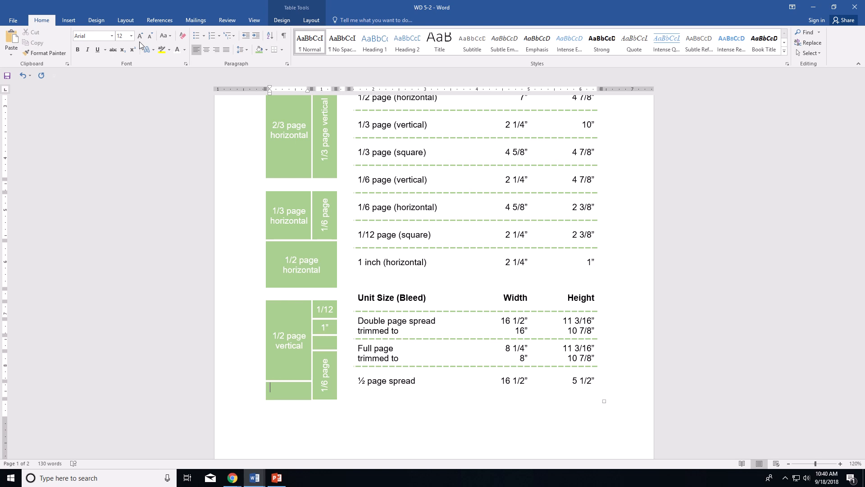
pyautogui.click(184, 52)
pyautogui.click(181, 80)
pyautogui.click(313, 19)
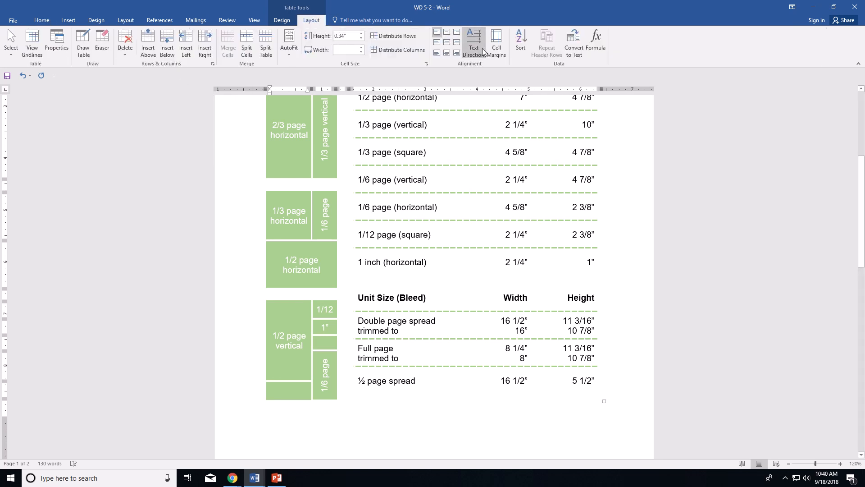
pyautogui.click(447, 41)
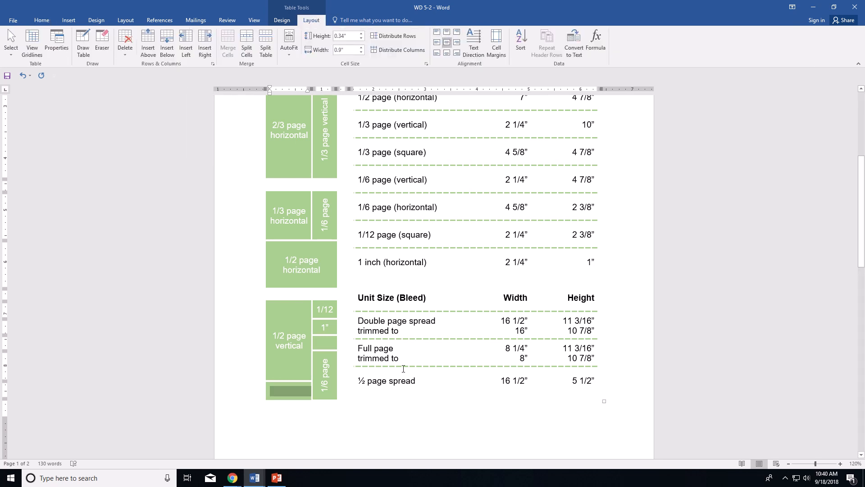
pyautogui.write('1')
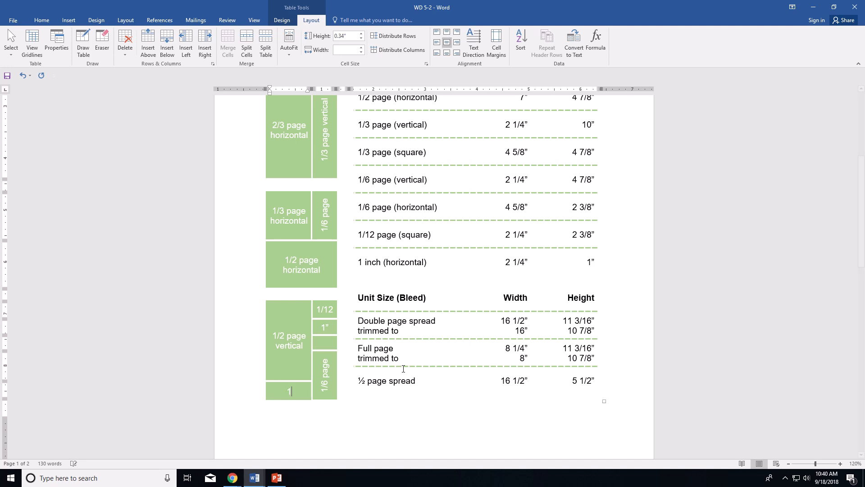
pyautogui.write('/6 page')
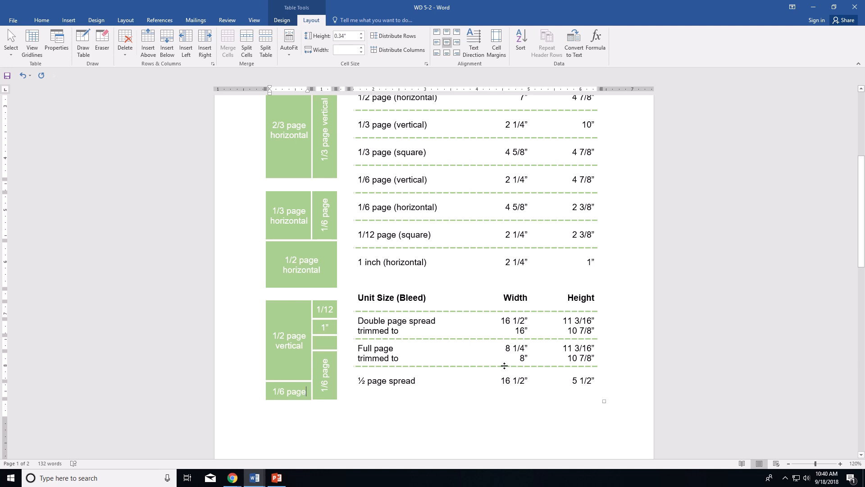
pyautogui.scroll(-3, 541, 360)
pyautogui.click(611, 333)
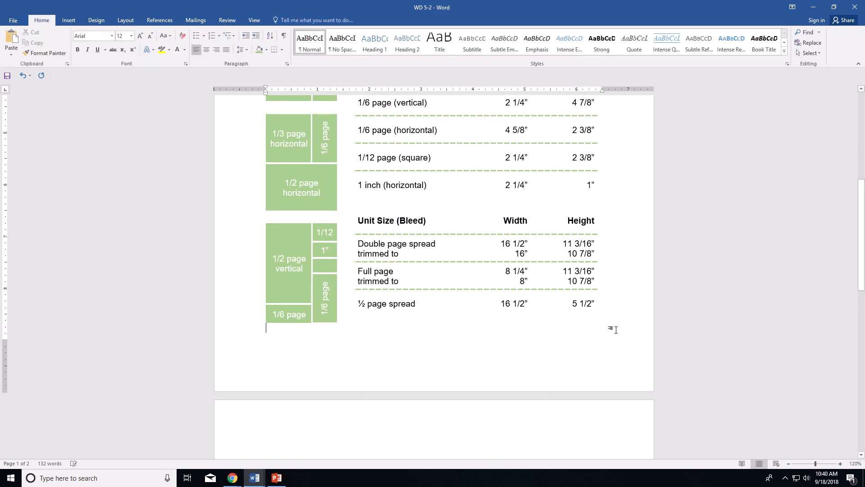
pyautogui.scroll(2, 613, 330)
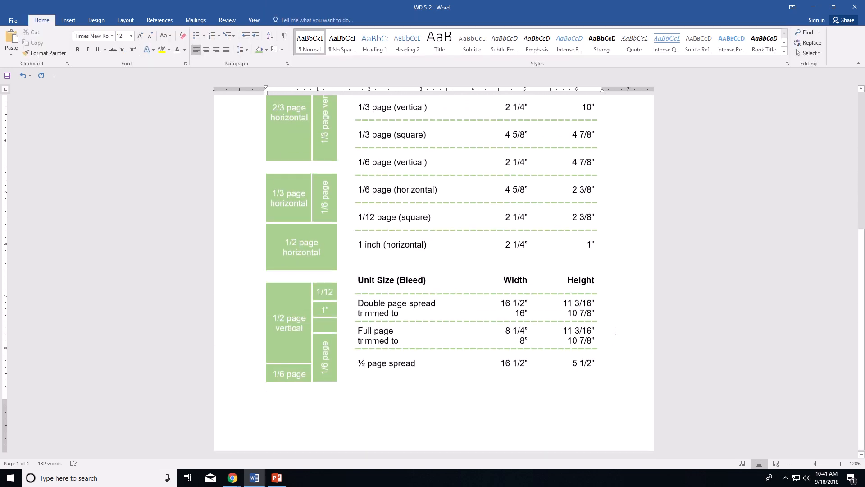
pyautogui.scroll(3, 659, 341)
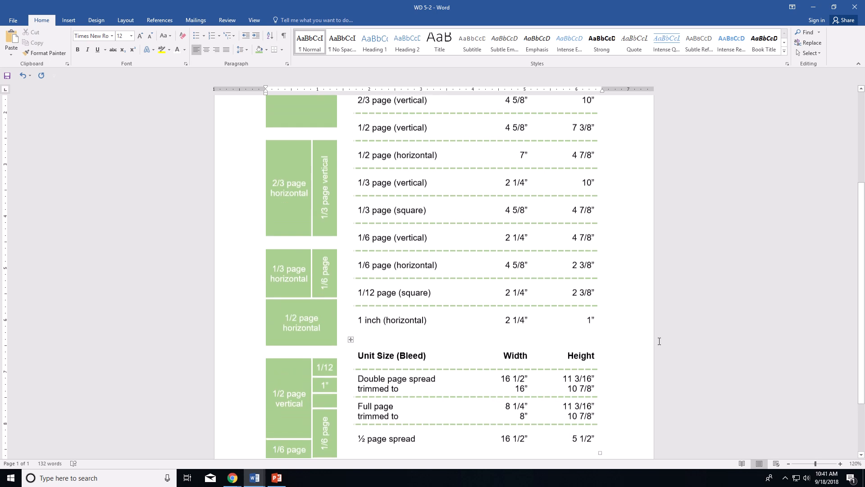
pyautogui.scroll(5, 659, 341)
pyautogui.scroll(-9, 648, 347)
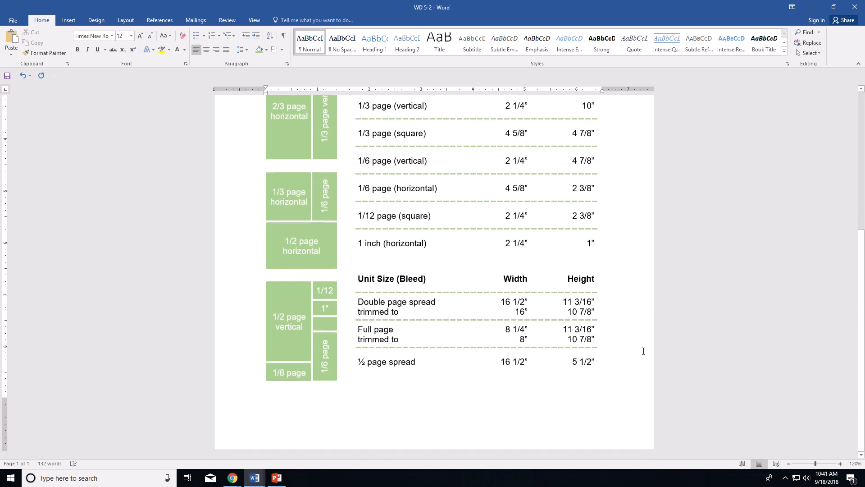
pyautogui.scroll(9, 305, 409)
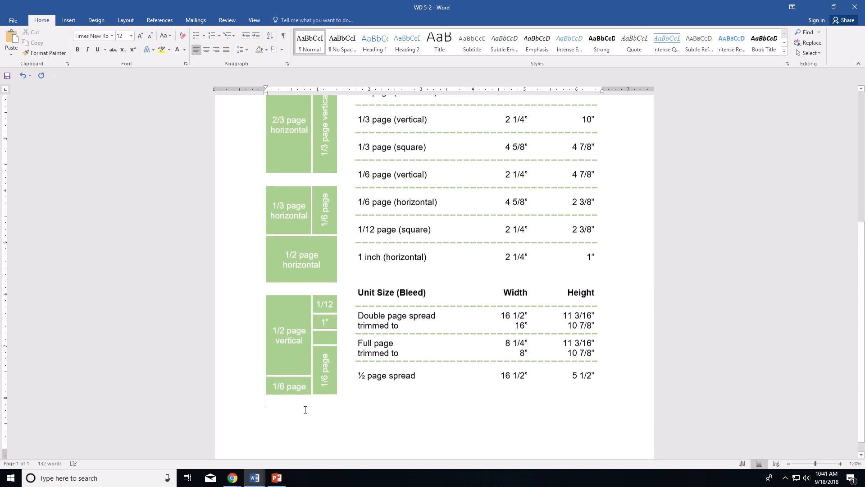
pyautogui.scroll(-9, 510, 377)
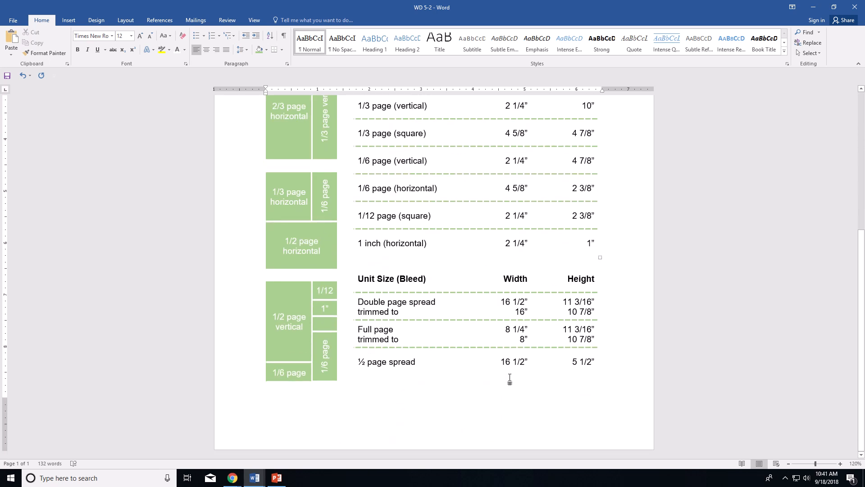
pyautogui.scroll(9, 509, 380)
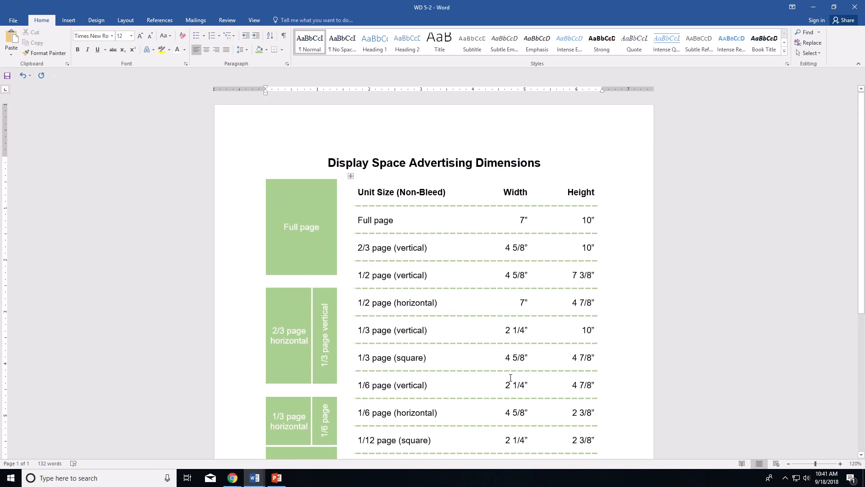
pyautogui.scroll(-7, 511, 377)
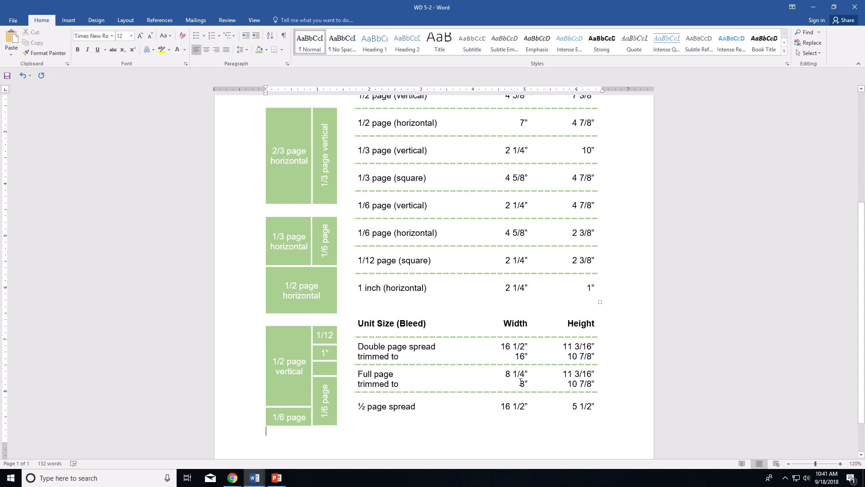
pyautogui.moveTo(482, 10)
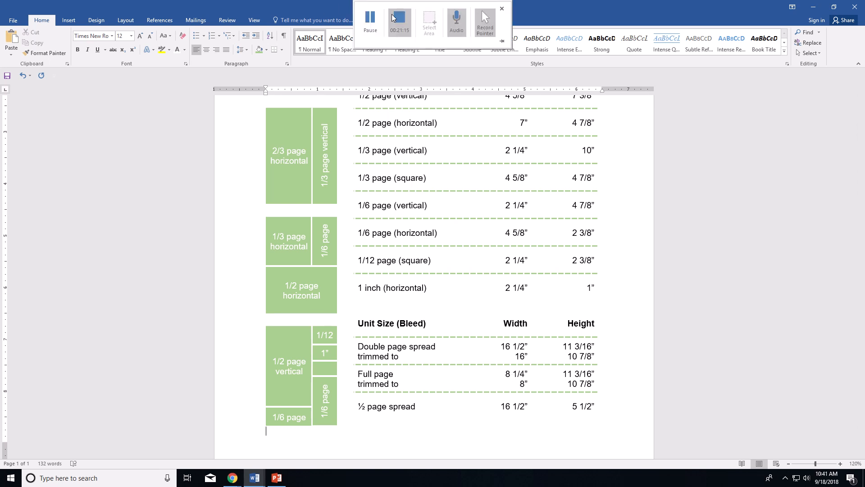